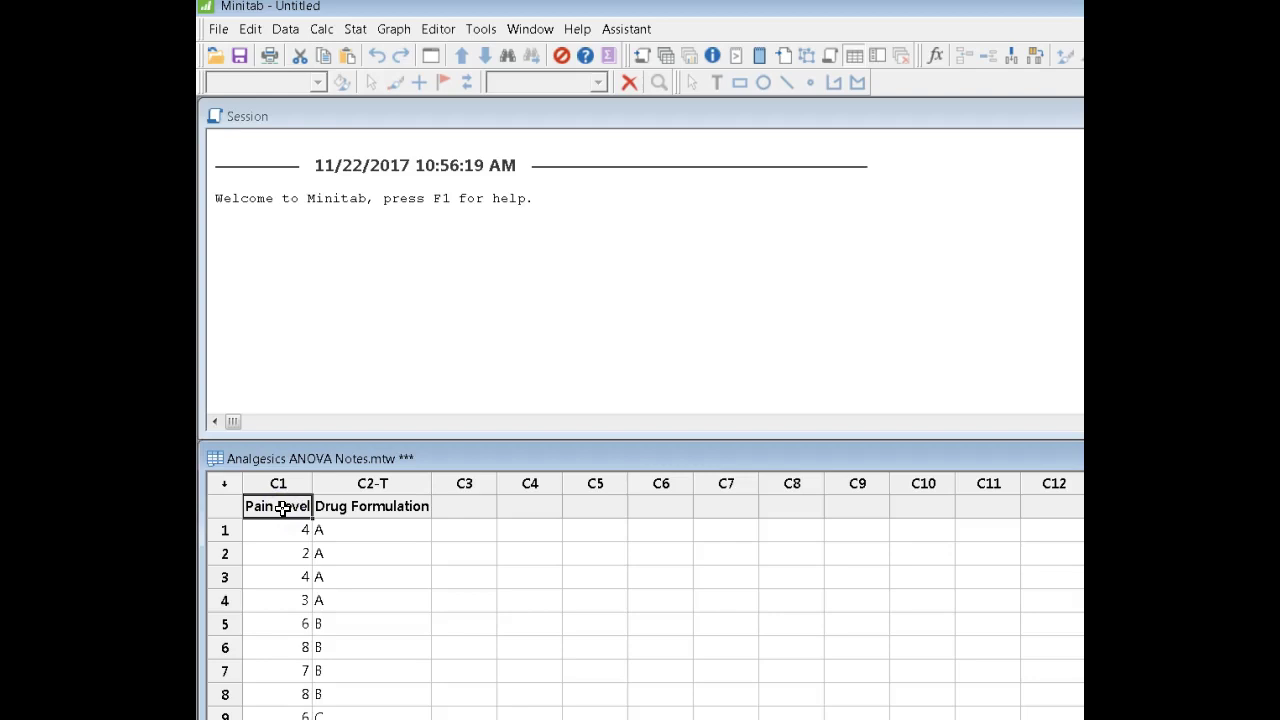
Review the Pain Level and Drug Formulation data through the last filled row of the worksheet.
{"action": "left_click", "coordinate": [374, 554]}
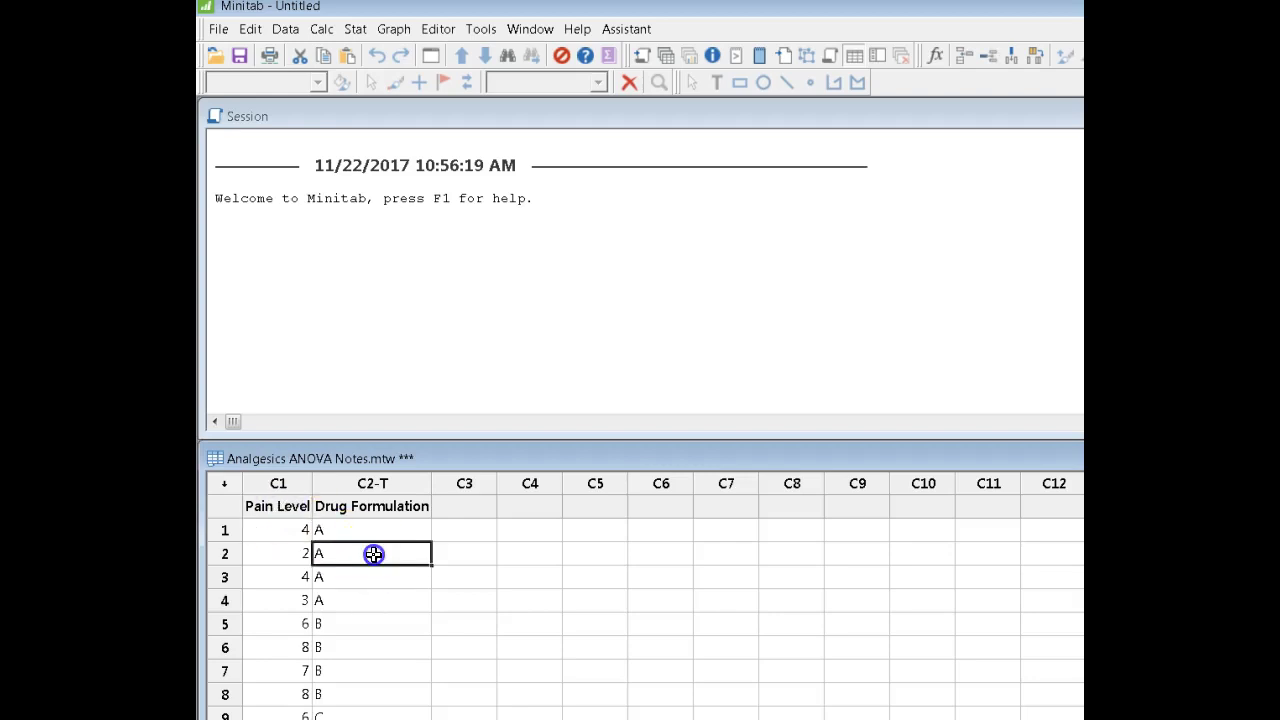
{"action": "scroll", "coordinate": [374, 554], "scroll_direction": "down", "scroll_amount": 1}
{"action": "scroll", "coordinate": [374, 554], "scroll_direction": "down", "scroll_amount": 1}
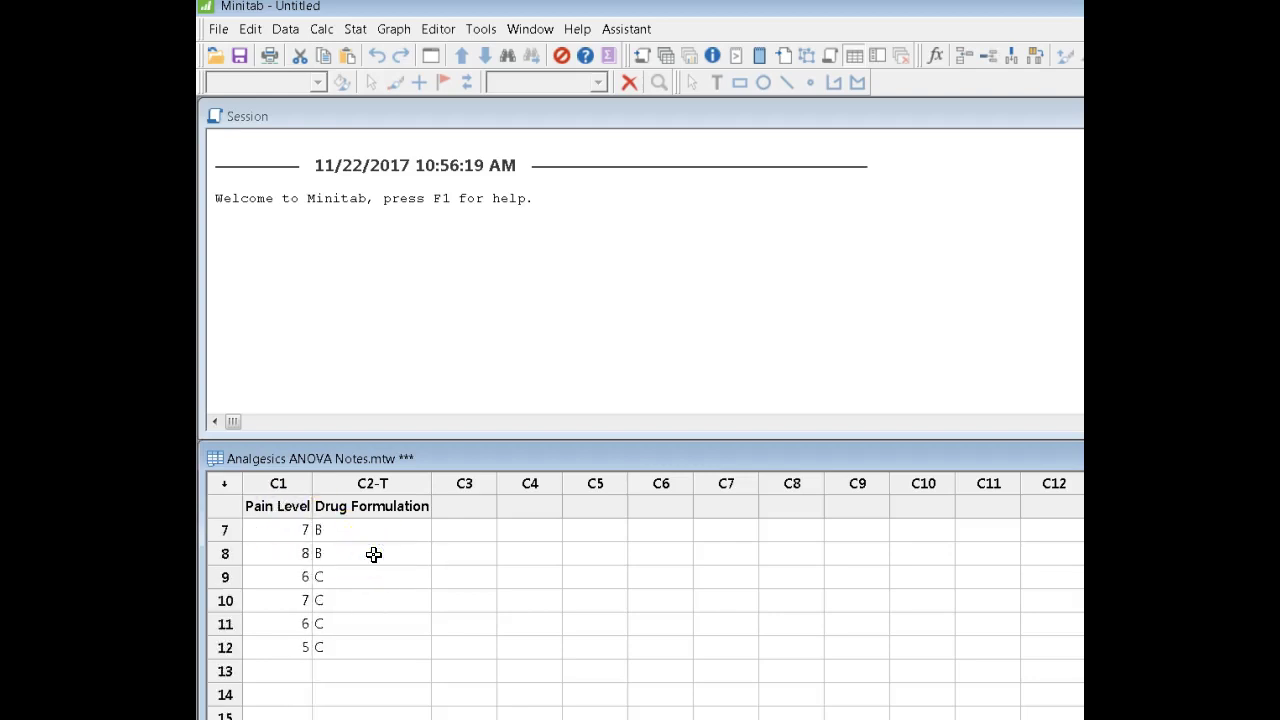
{"action": "scroll", "coordinate": [374, 554], "scroll_direction": "up", "scroll_amount": 2}
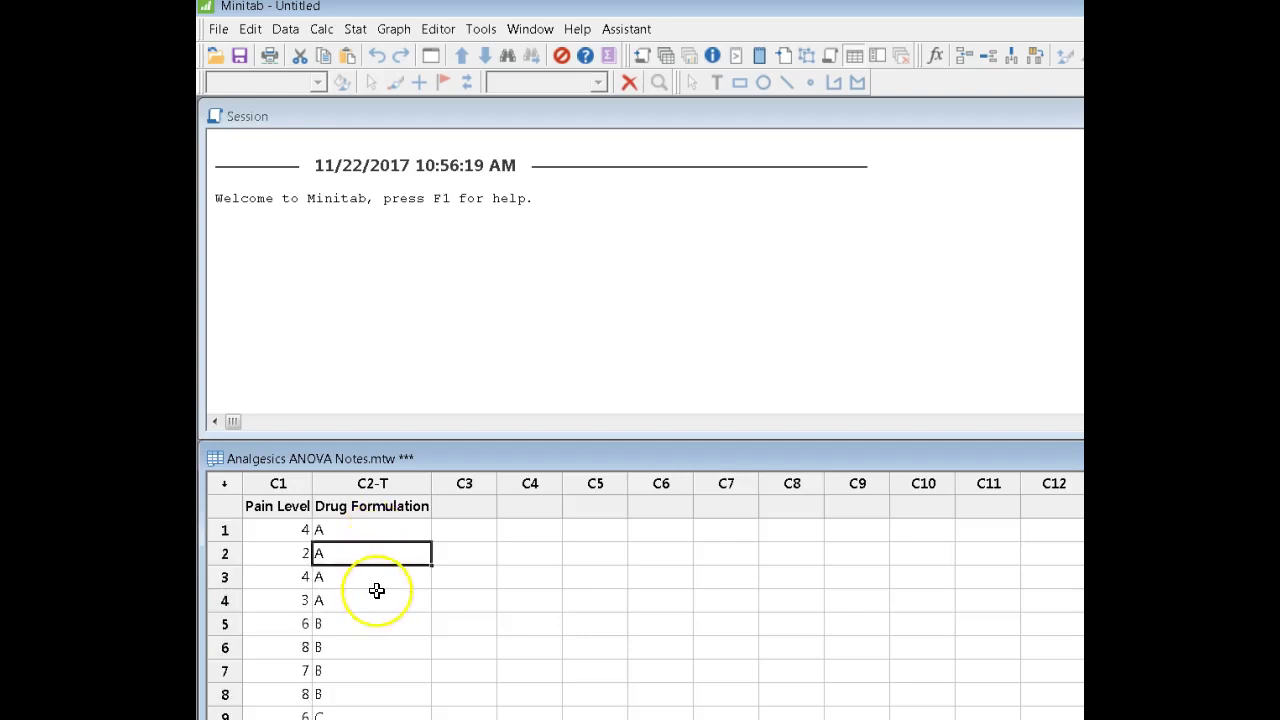
{"action": "scroll", "coordinate": [376, 590], "scroll_direction": "down", "scroll_amount": 3}
{"action": "scroll", "coordinate": [376, 590], "scroll_direction": "up", "scroll_amount": 3}
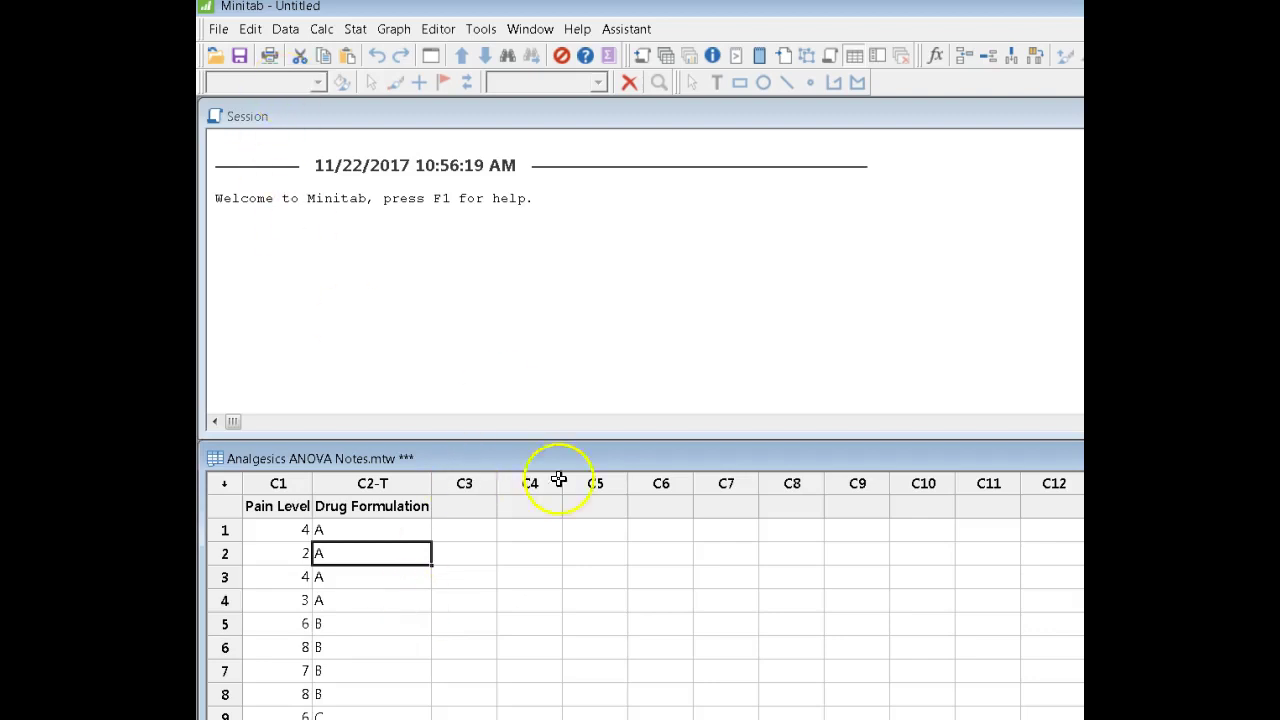
{"action": "left_click", "coordinate": [610, 568]}
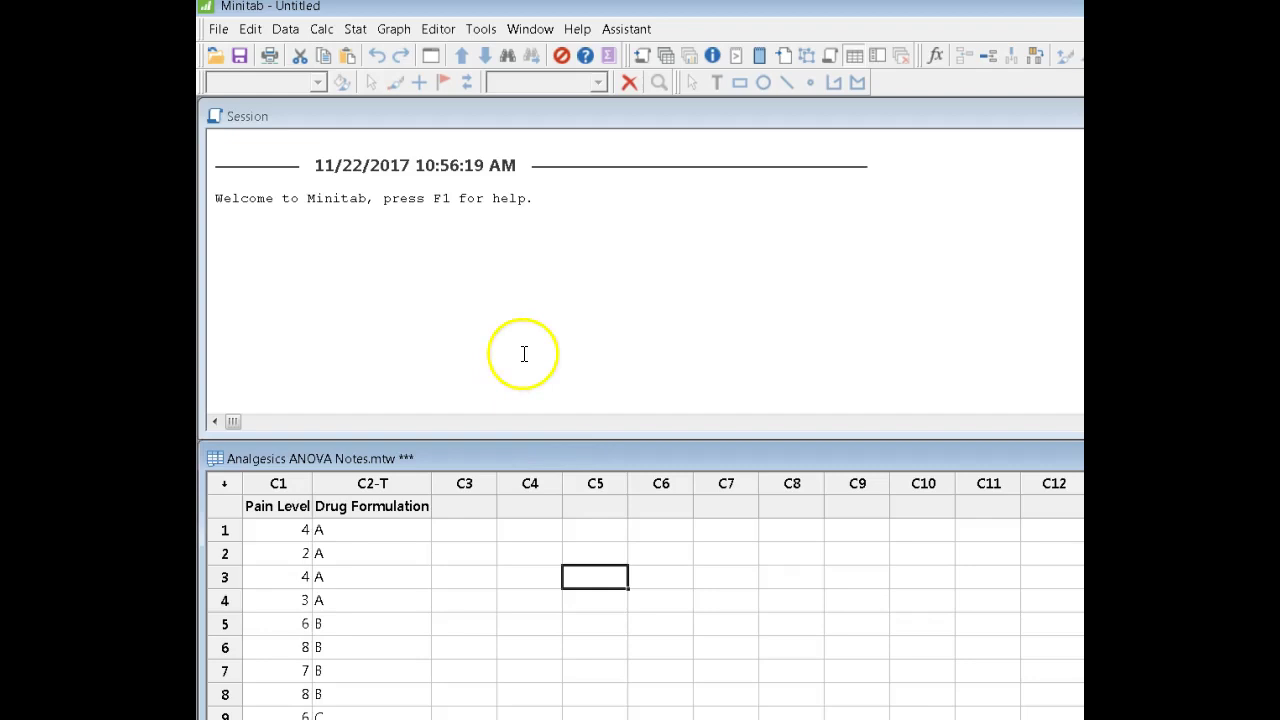
Start Unstack Columns and set Pain Level as the data to unstack.
{"action": "left_click", "coordinate": [286, 30]}
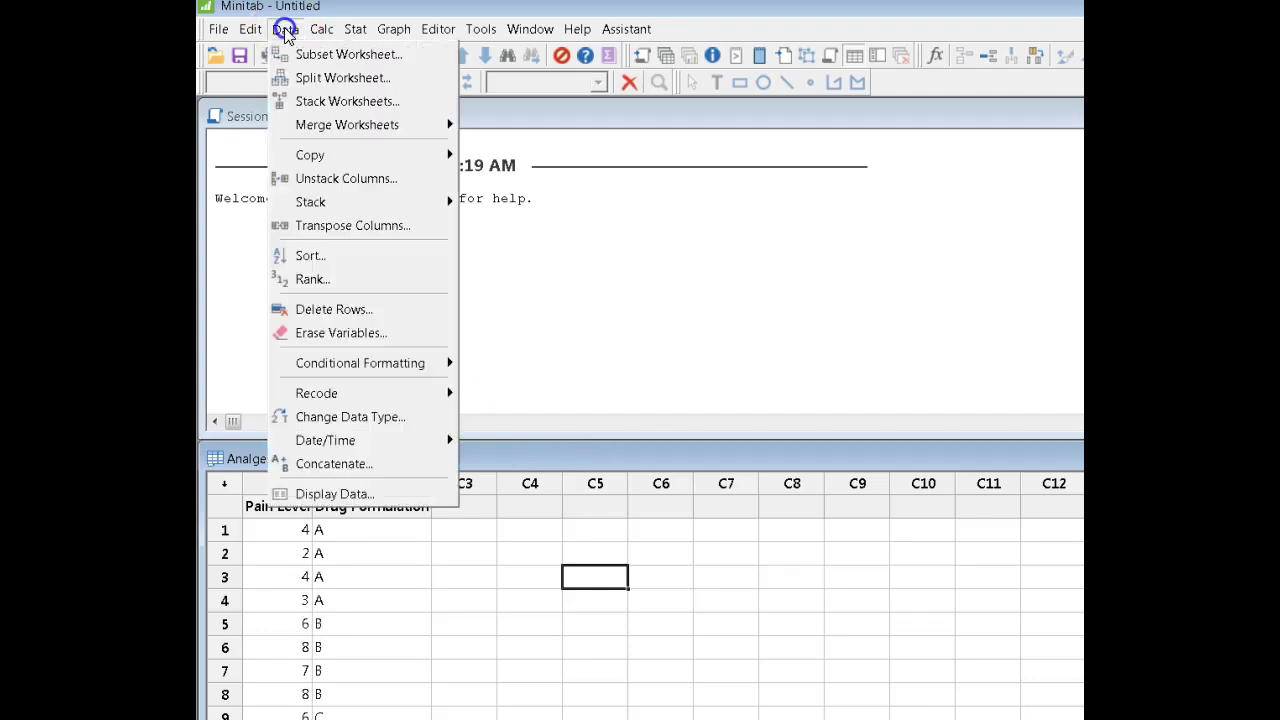
{"action": "left_click", "coordinate": [312, 181]}
{"action": "left_click_drag", "start_coordinate": [960, 284], "coordinate": [749, 163]}
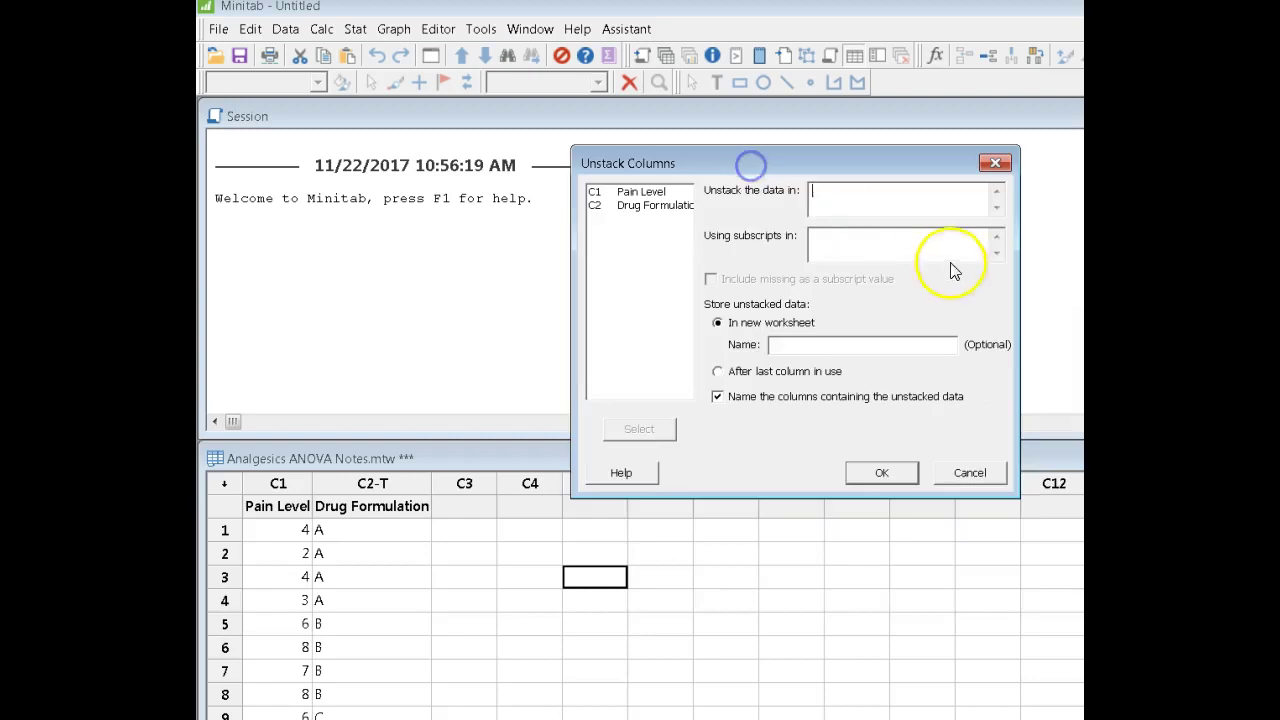
{"action": "left_click", "coordinate": [643, 191]}
{"action": "left_click", "coordinate": [655, 428]}
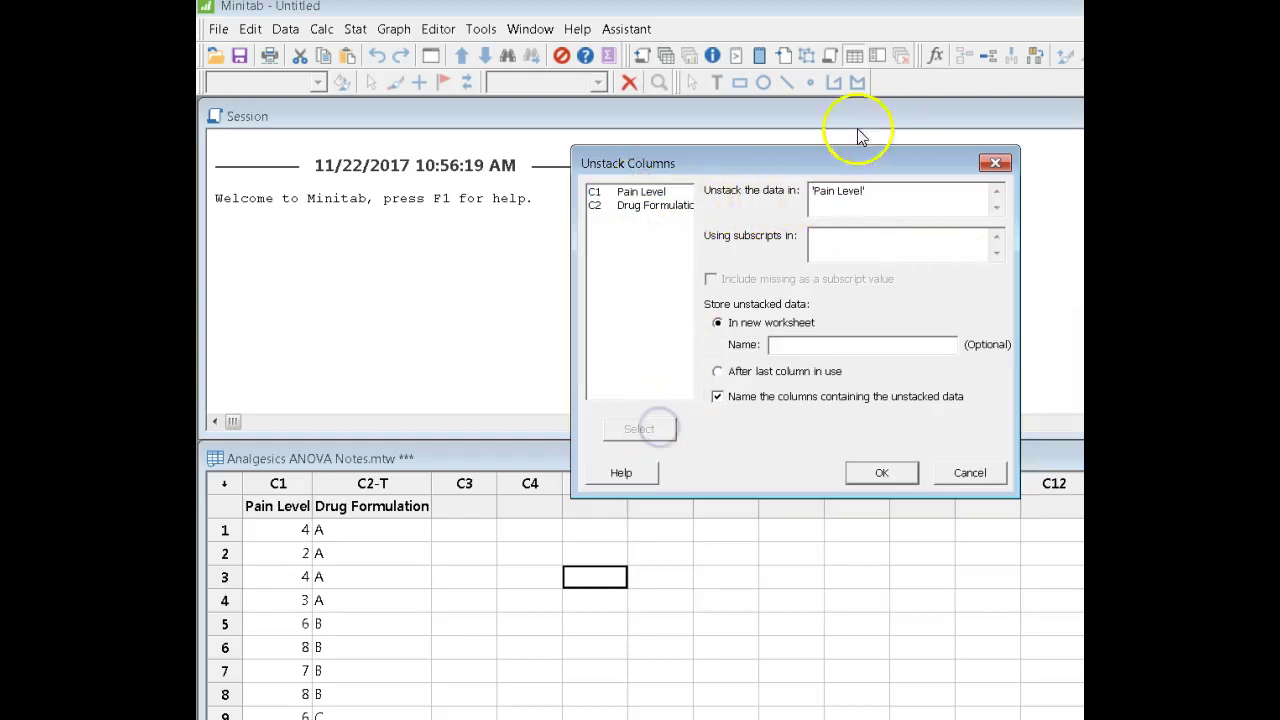
Unstack the data using Drug Formulation as subscripts and store the named columns after the last column in use.
{"action": "left_click", "coordinate": [844, 249]}
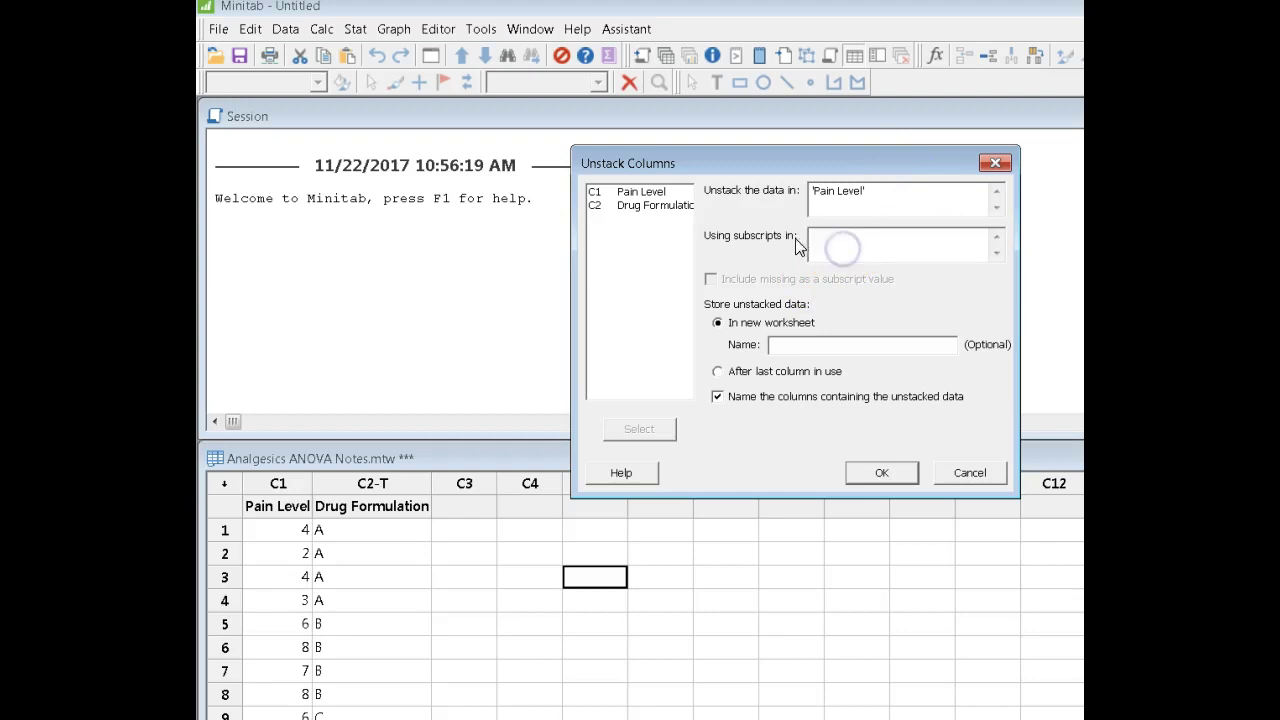
{"action": "left_click", "coordinate": [652, 206]}
{"action": "left_click", "coordinate": [642, 430]}
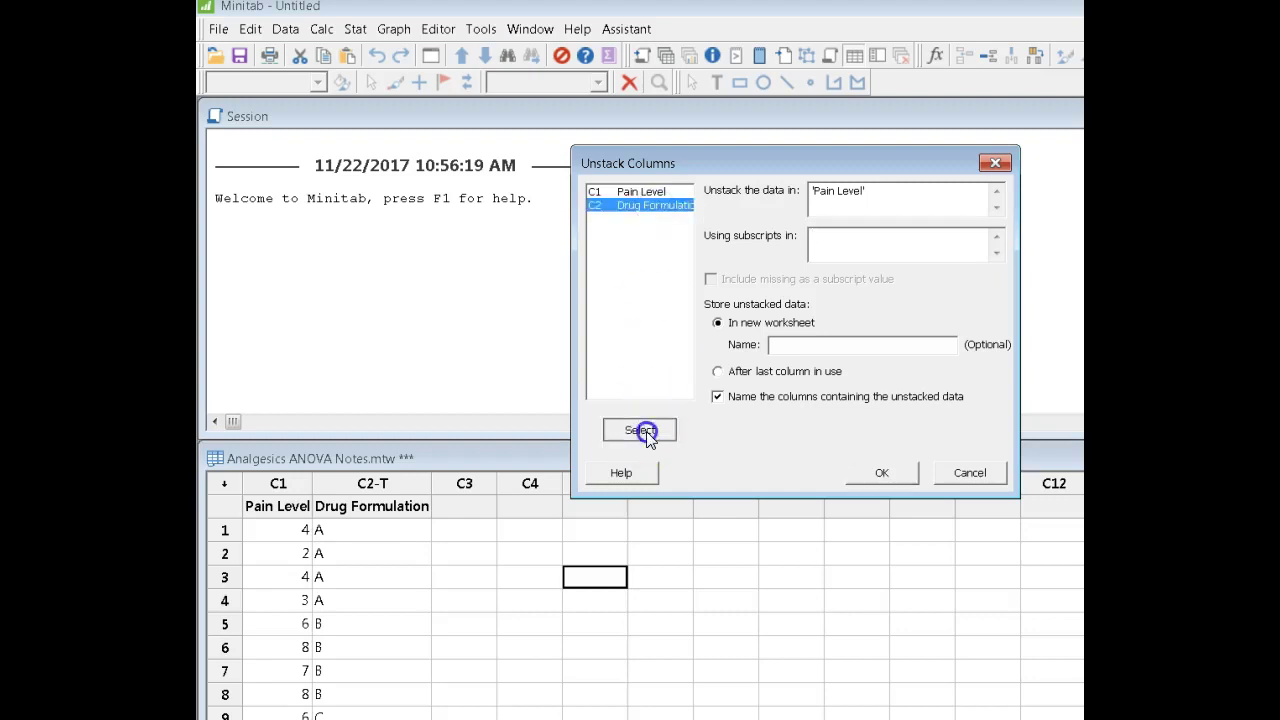
{"action": "left_click", "coordinate": [718, 372]}
{"action": "left_click", "coordinate": [884, 473]}
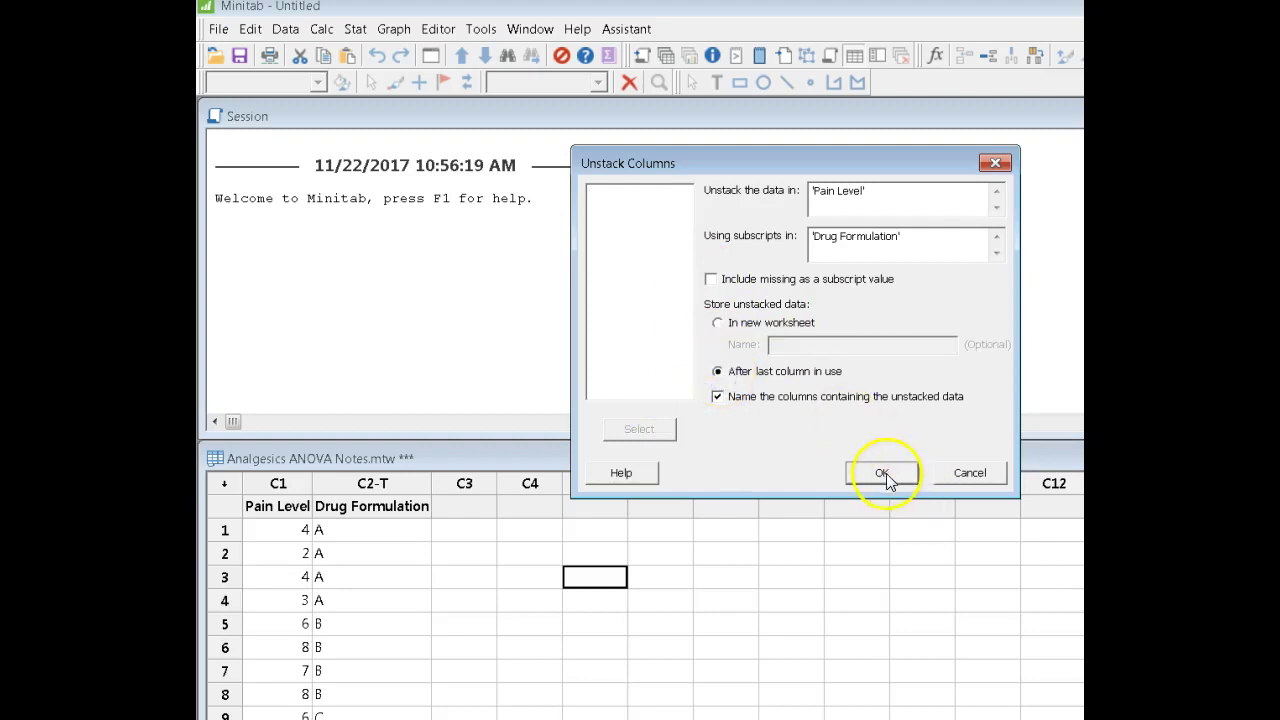
{"action": "left_click", "coordinate": [820, 551]}
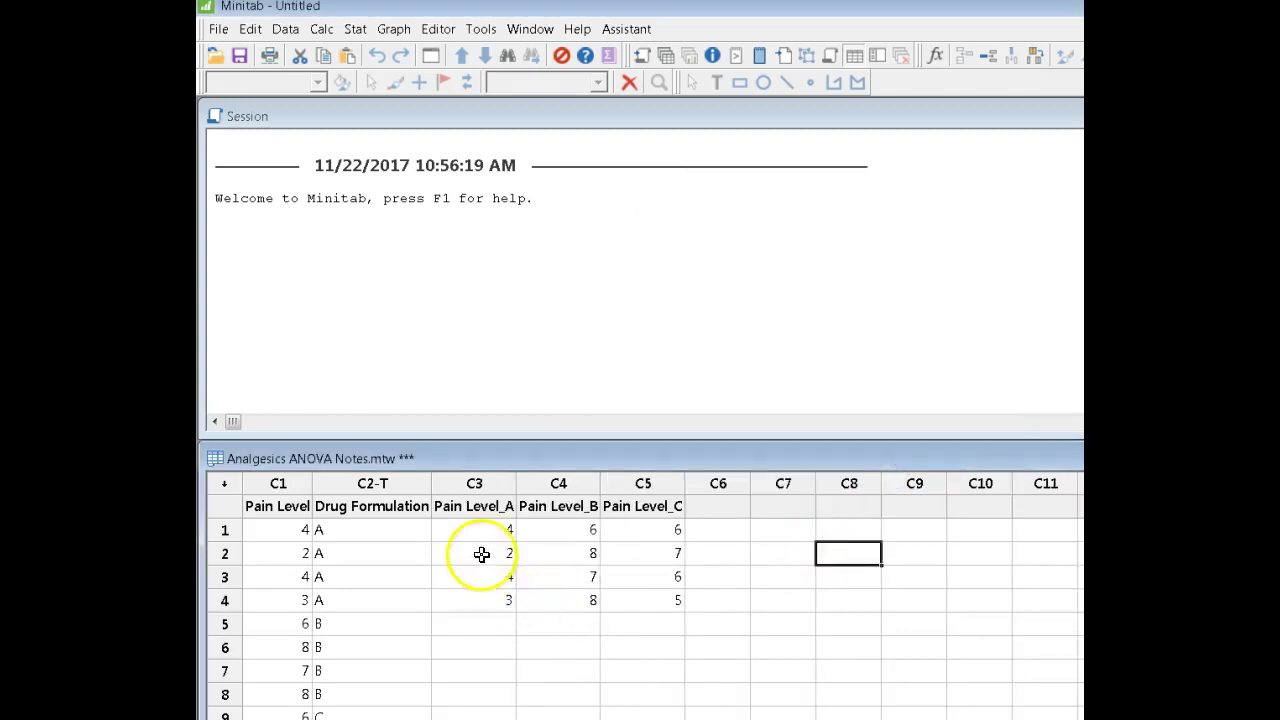
Examine the unstacked pain level values in each of the columns for formulations A, B and C.
{"action": "left_click", "coordinate": [481, 506]}
{"action": "left_click_drag", "start_coordinate": [491, 528], "coordinate": [491, 592]}
{"action": "left_click_drag", "start_coordinate": [566, 495], "coordinate": [573, 598]}
{"action": "left_click_drag", "start_coordinate": [643, 514], "coordinate": [649, 598]}
{"action": "left_click", "coordinate": [789, 563]}
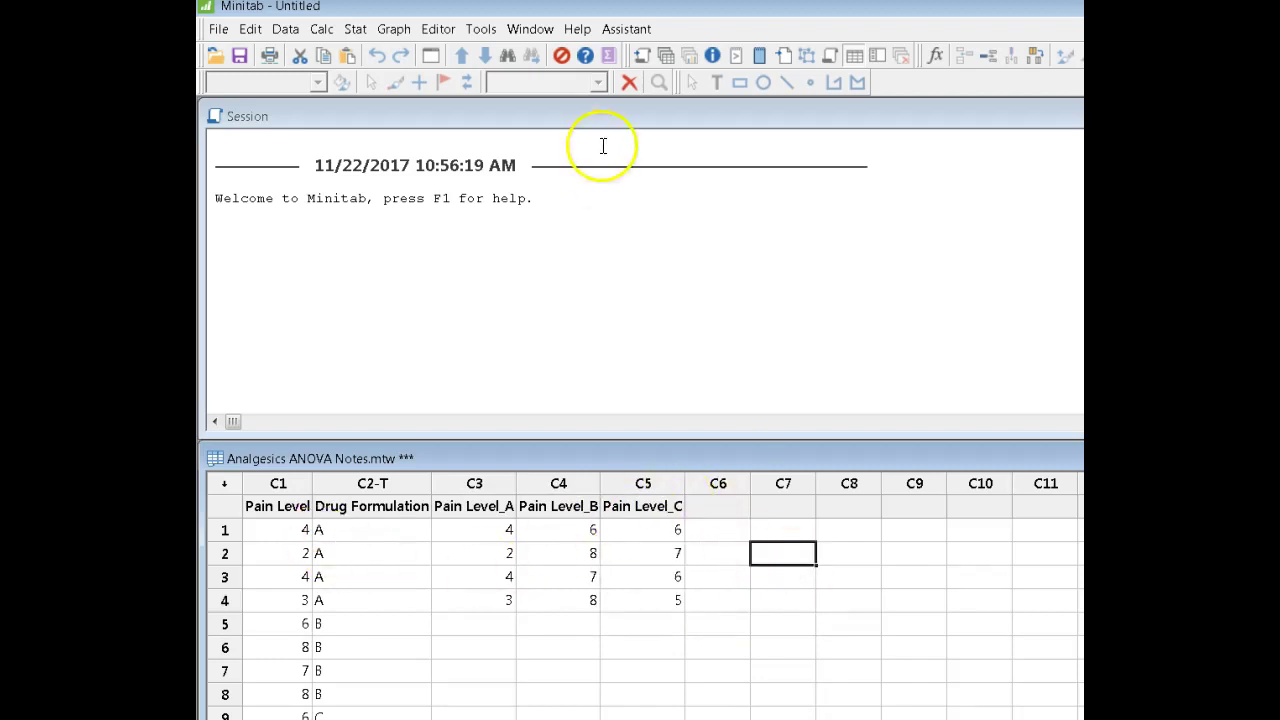
Start a One-Way ANOVA and move its dialog clear of the original data columns.
{"action": "left_click", "coordinate": [358, 30]}
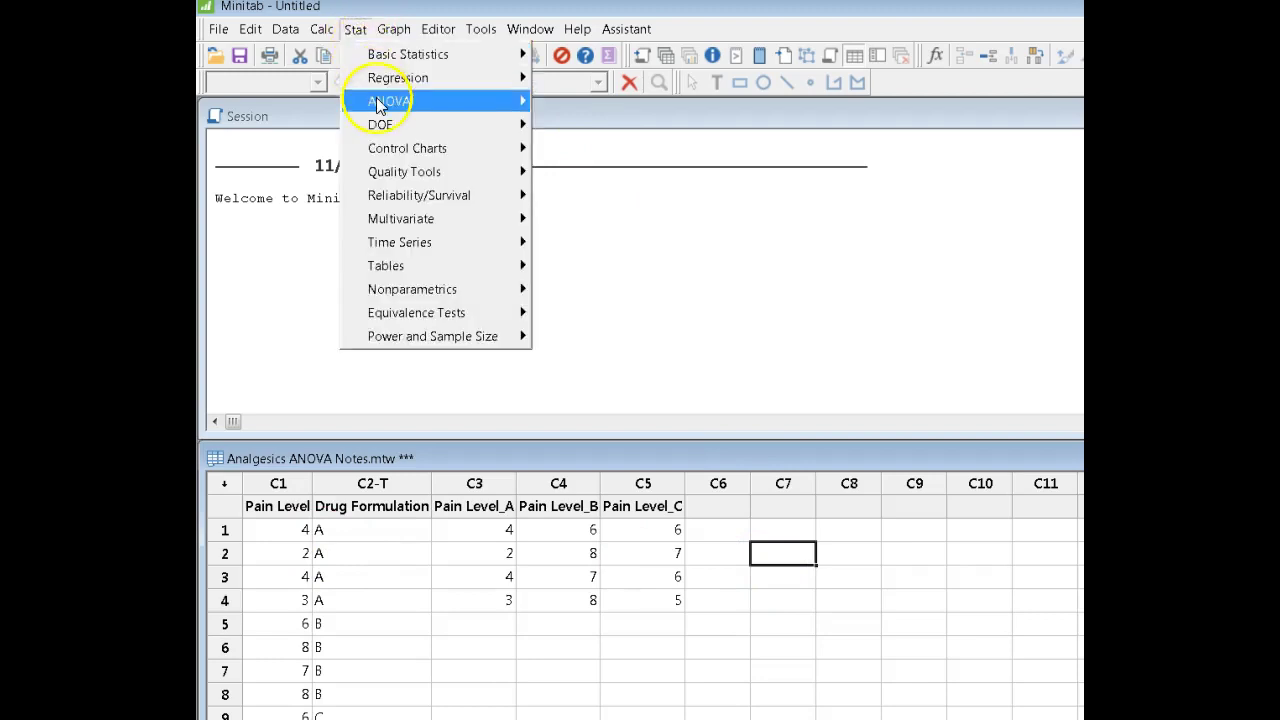
{"action": "mouse_move", "coordinate": [378, 101]}
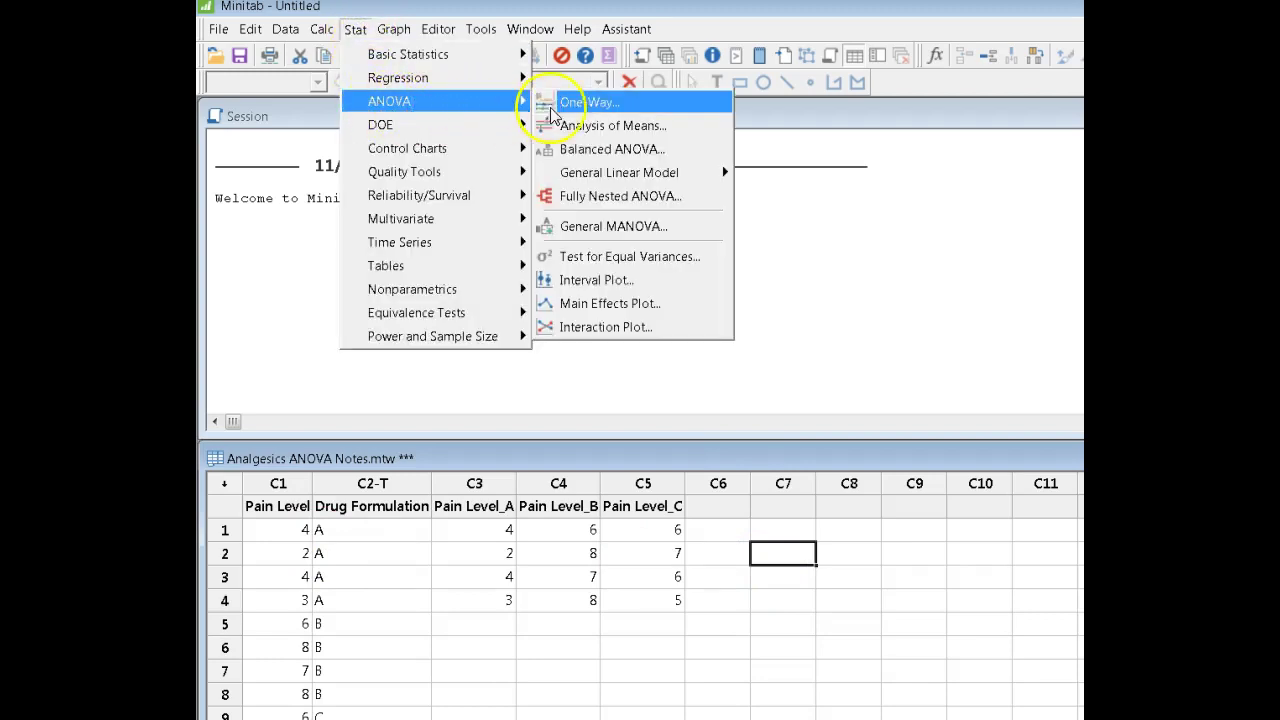
{"action": "left_click", "coordinate": [605, 104]}
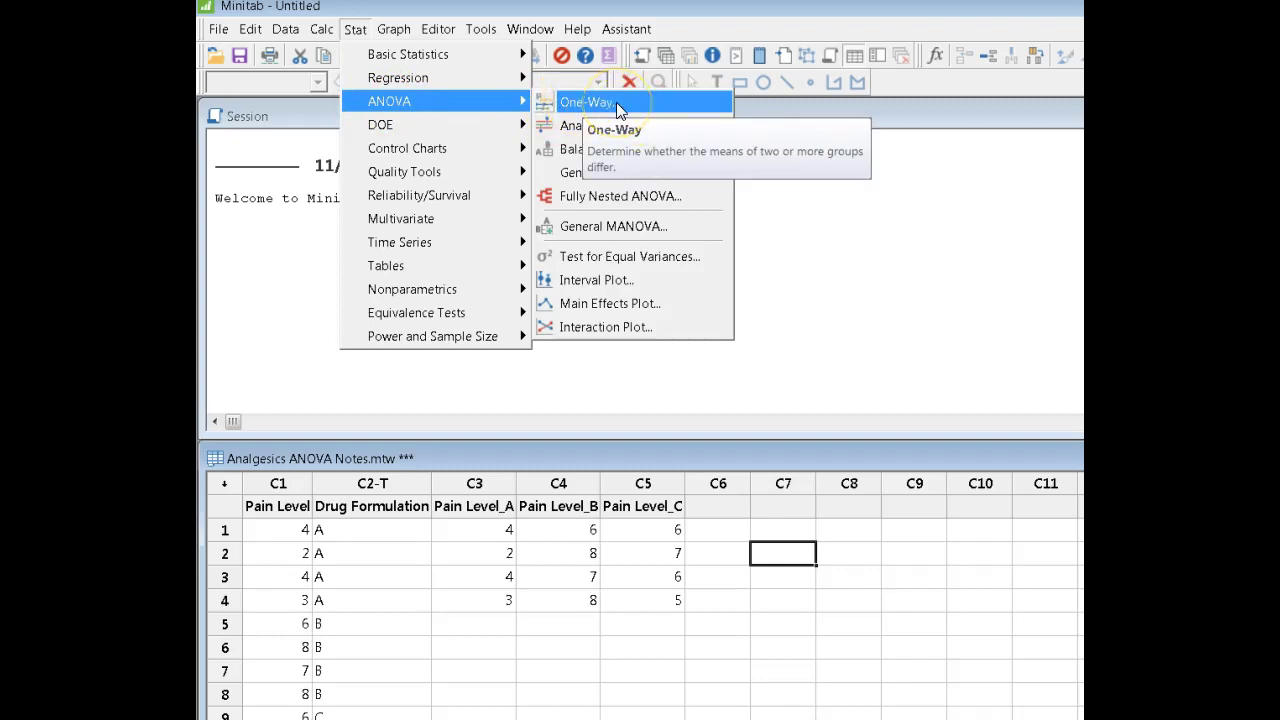
{"action": "left_click", "coordinate": [616, 102]}
{"action": "left_click_drag", "start_coordinate": [988, 236], "coordinate": [750, 144]}
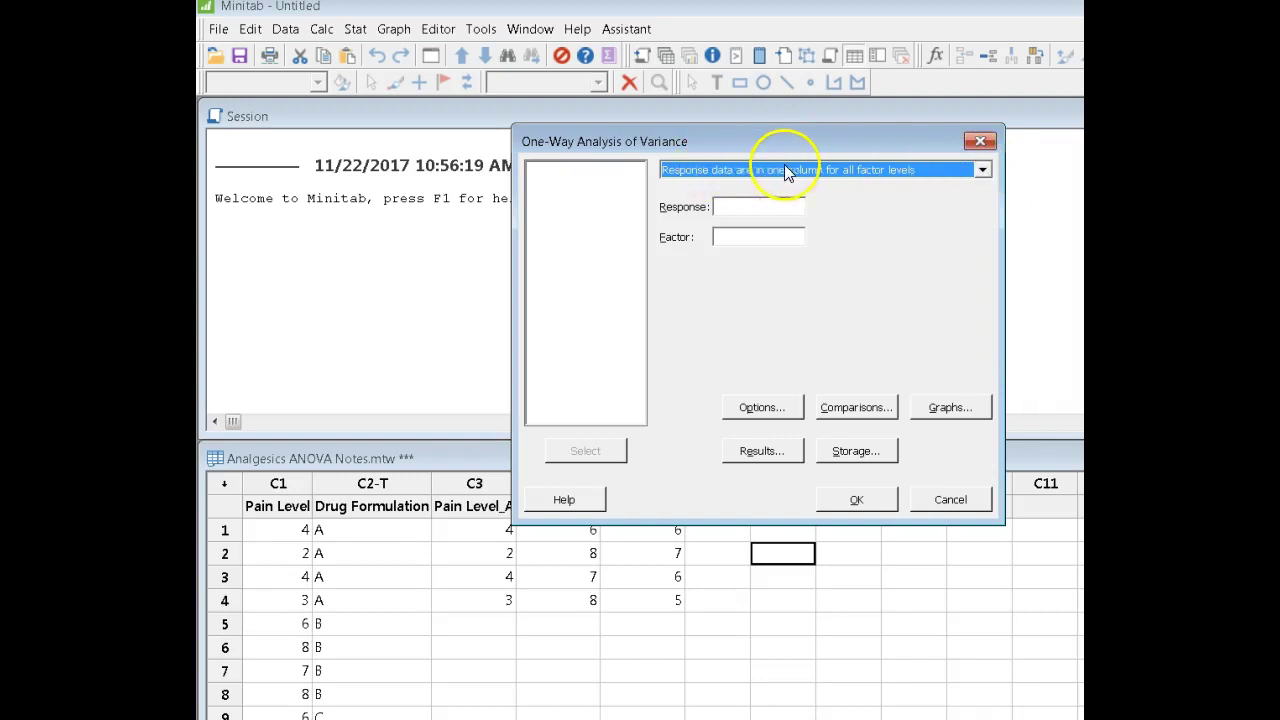
{"action": "left_click", "coordinate": [980, 172]}
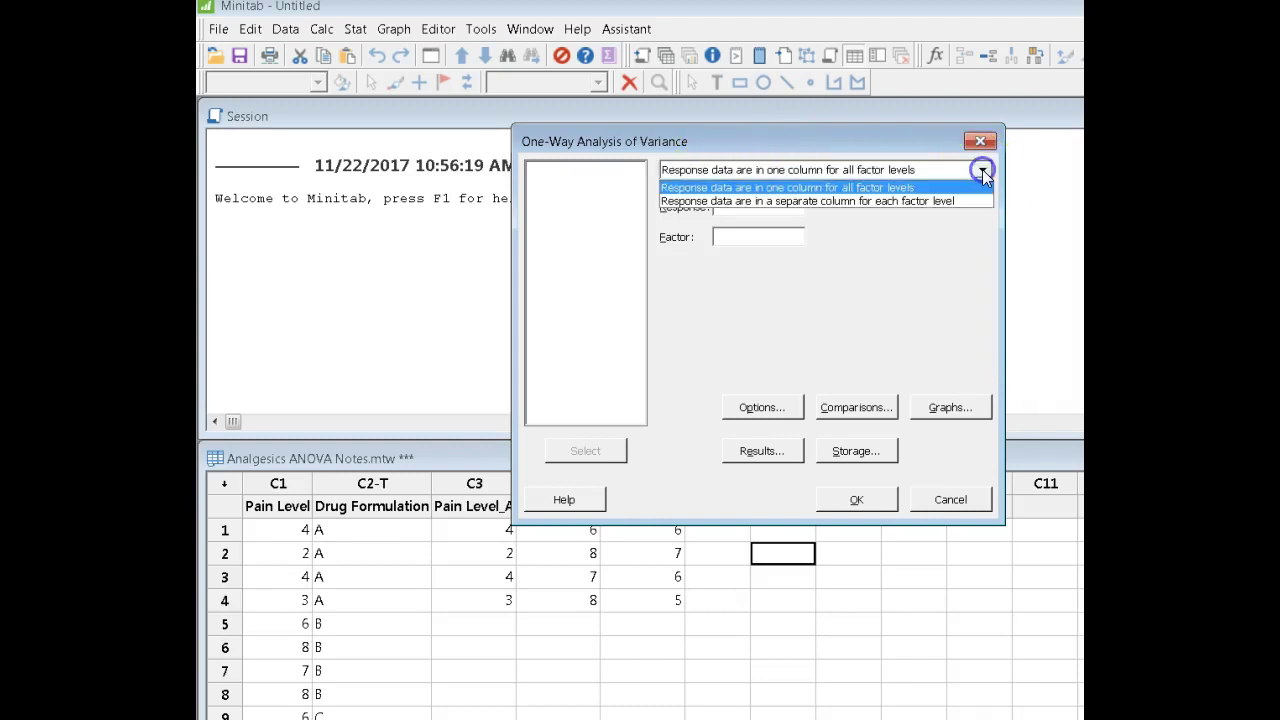
{"action": "left_click", "coordinate": [917, 200]}
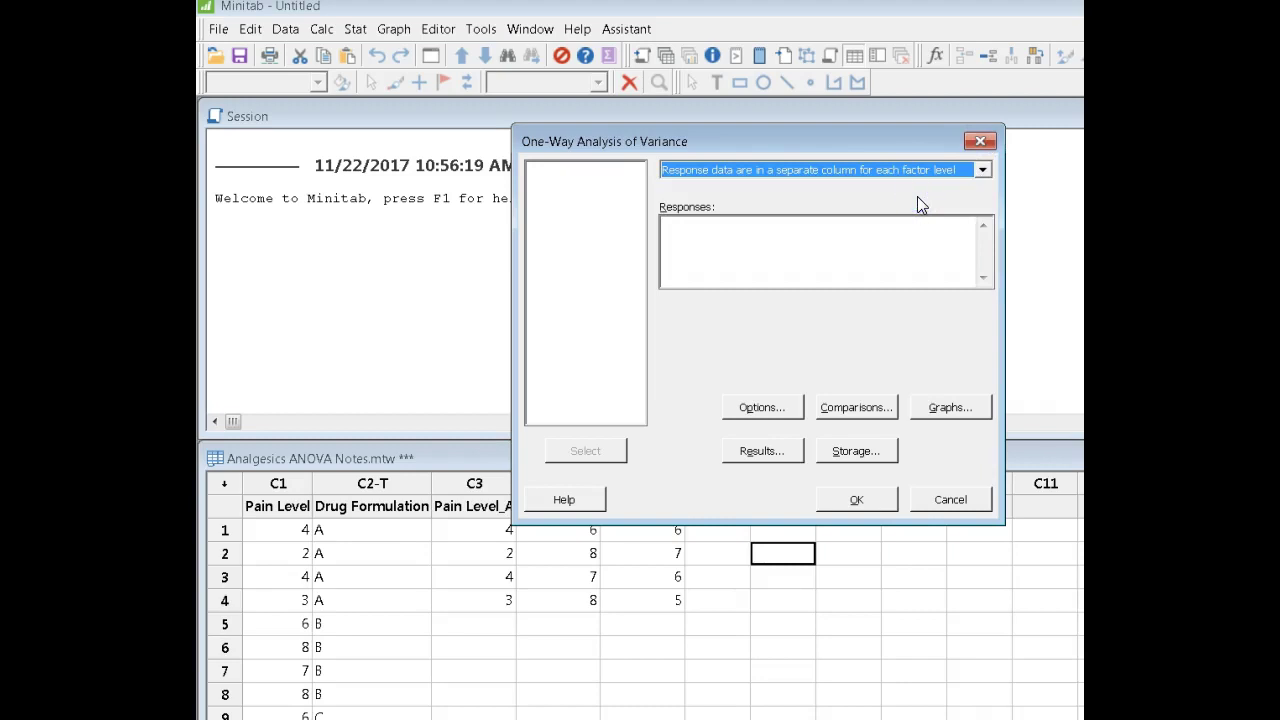
{"action": "left_click", "coordinate": [983, 172]}
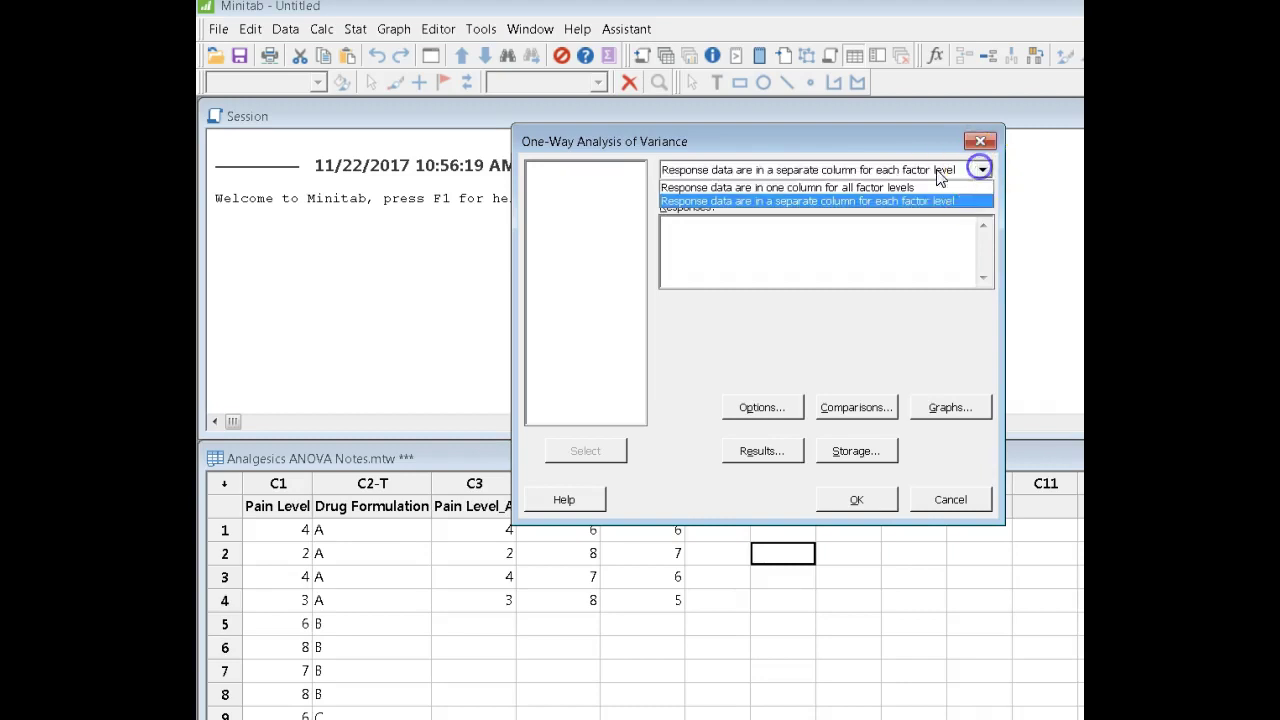
{"action": "left_click", "coordinate": [885, 185]}
Set Pain Level as the ANOVA response and Drug Formulation as the factor.
{"action": "left_click", "coordinate": [760, 207]}
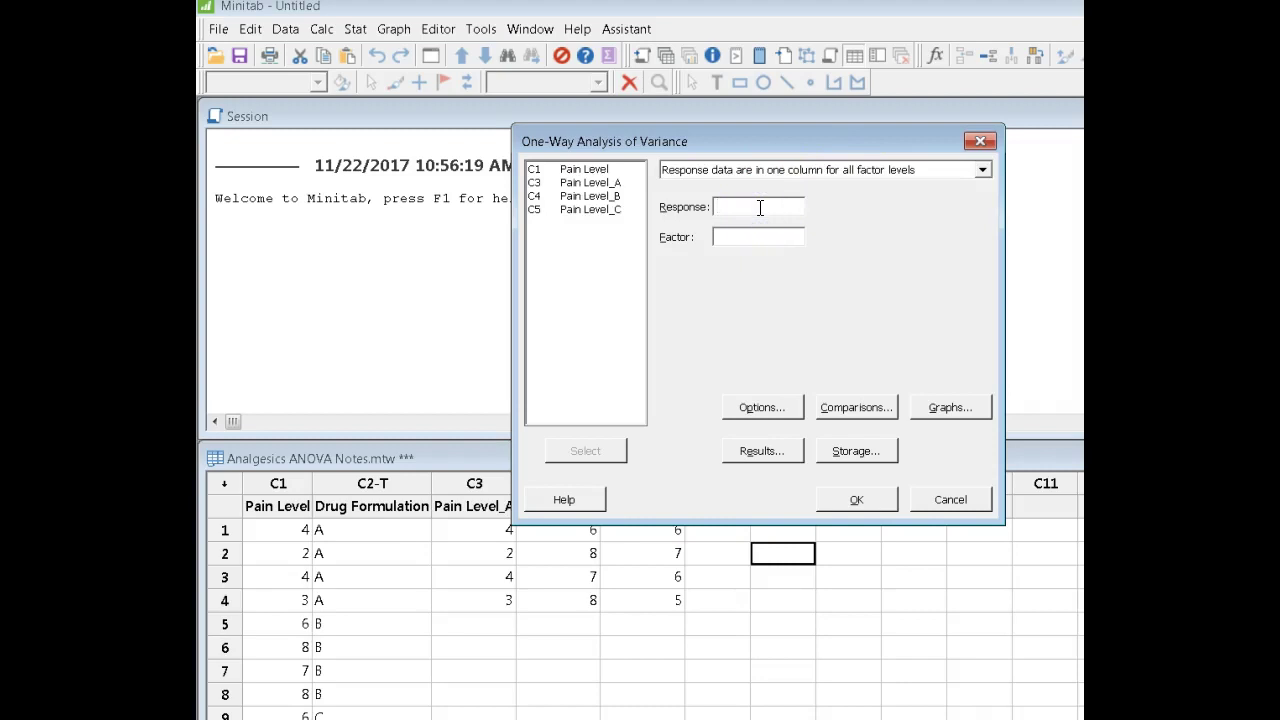
{"action": "left_click", "coordinate": [591, 171]}
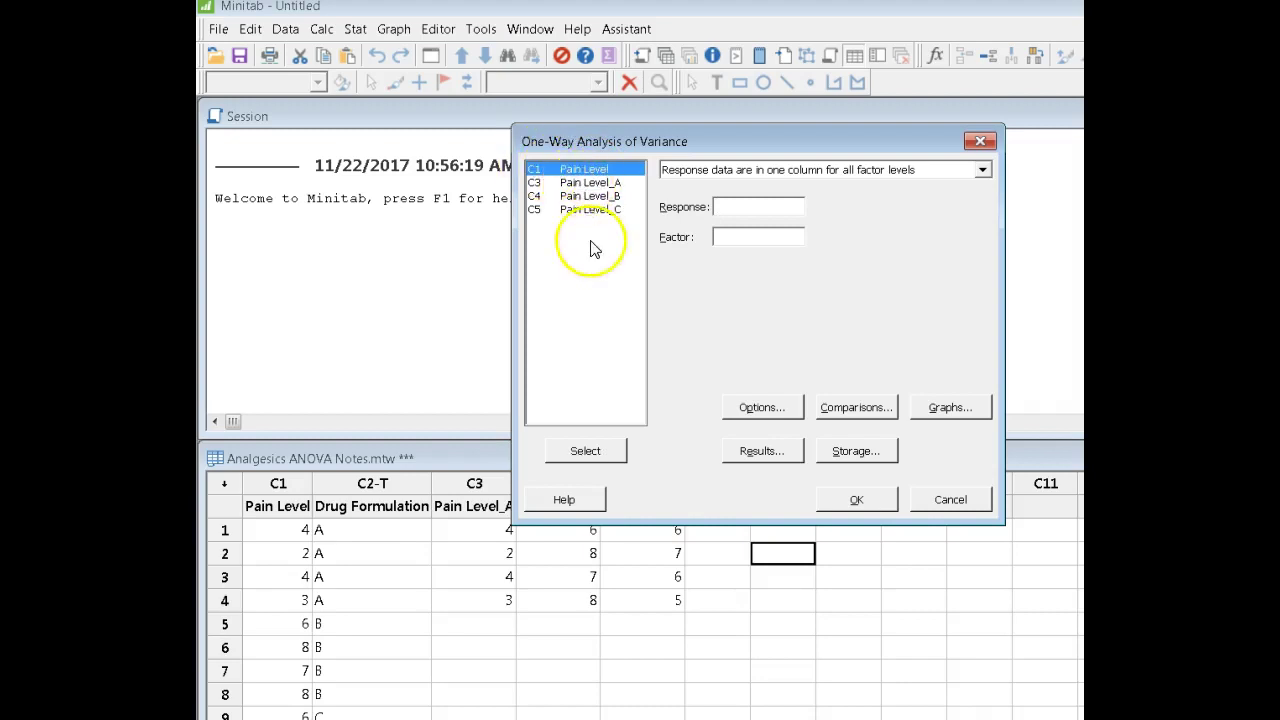
{"action": "left_click", "coordinate": [587, 450]}
{"action": "left_click", "coordinate": [720, 237]}
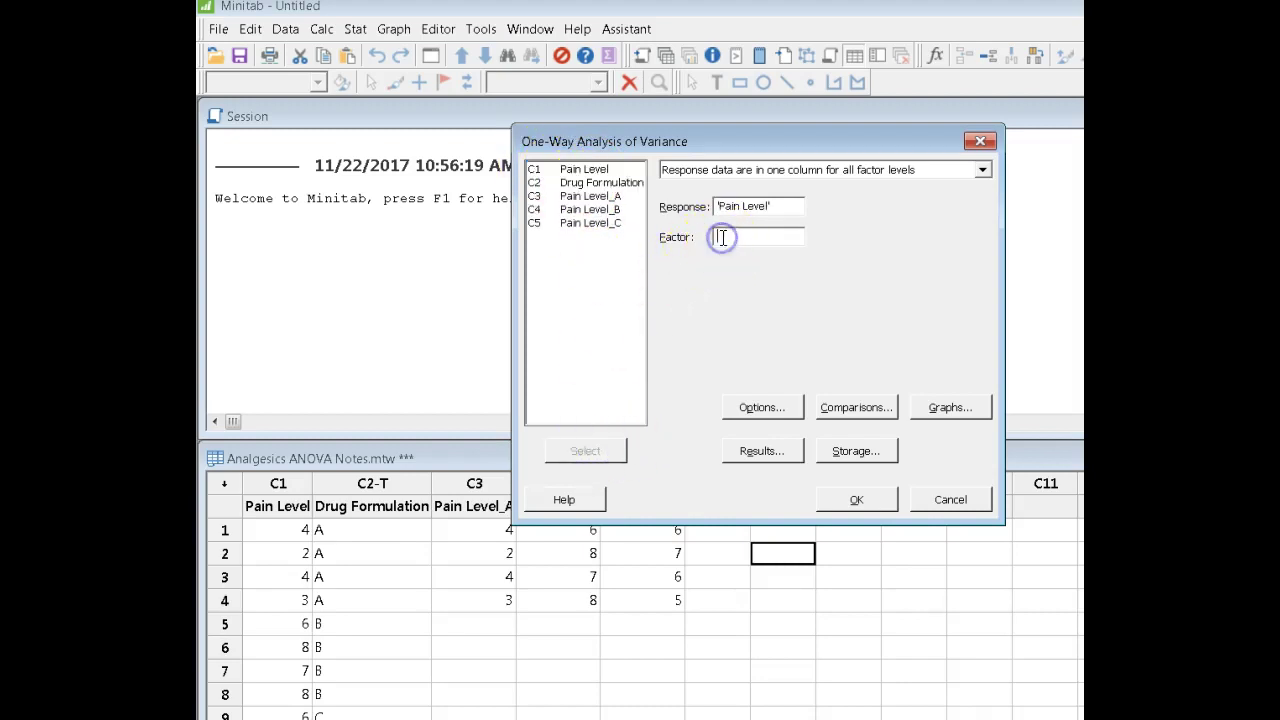
{"action": "left_click", "coordinate": [622, 184]}
{"action": "left_click", "coordinate": [580, 451]}
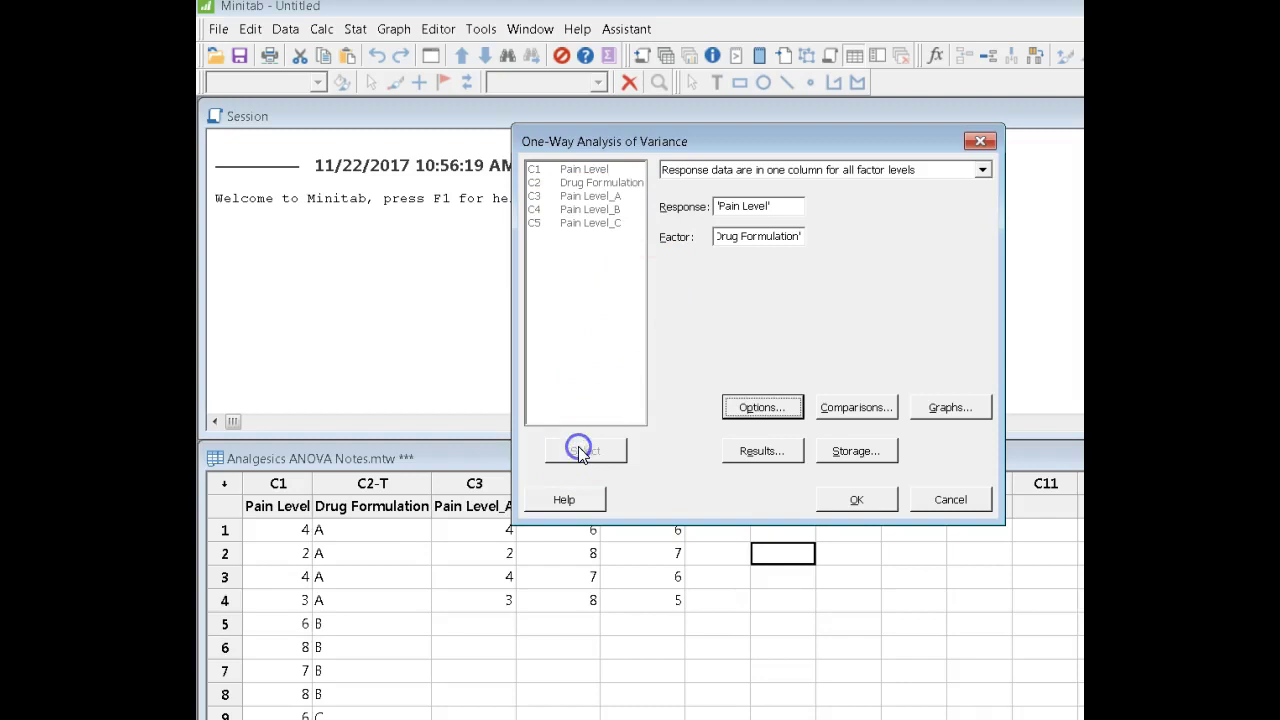
{"action": "left_click", "coordinate": [598, 378]}
Configure the ANOVA graphs with a boxplot of data instead of the interval plot, and four-in-one residual plots.
{"action": "left_click", "coordinate": [947, 408]}
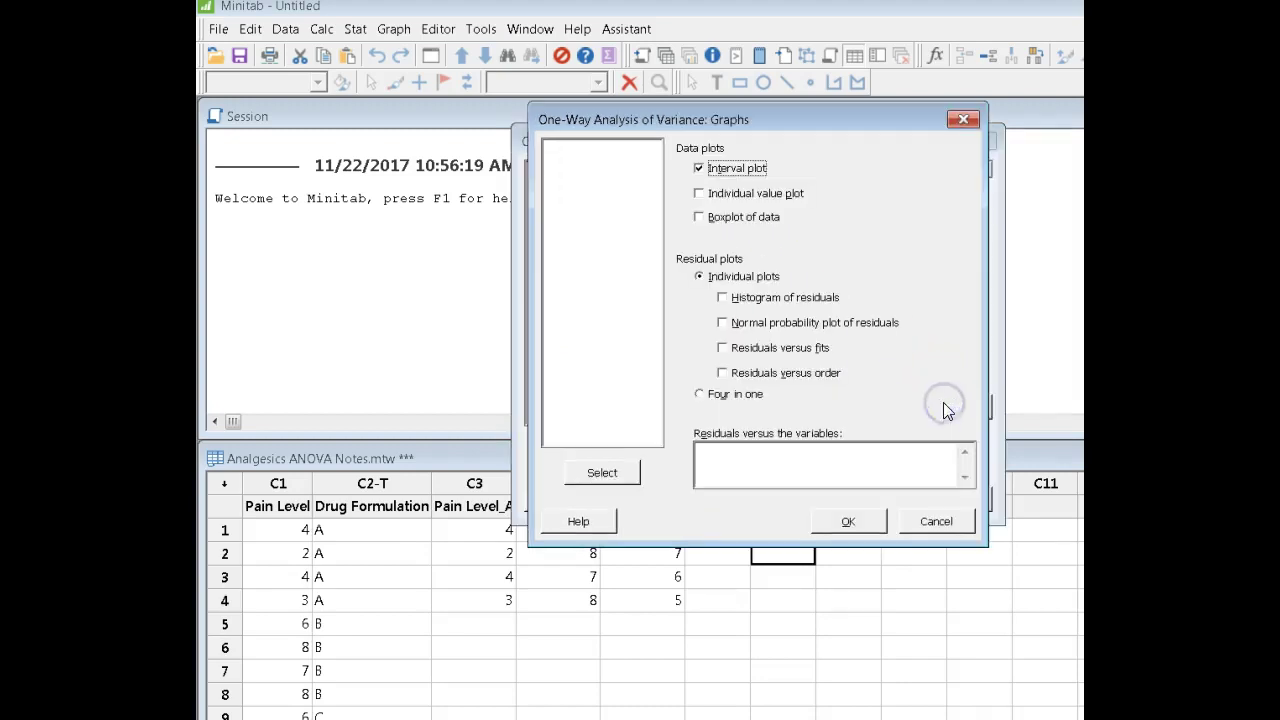
{"action": "left_click", "coordinate": [699, 168]}
{"action": "left_click", "coordinate": [702, 222]}
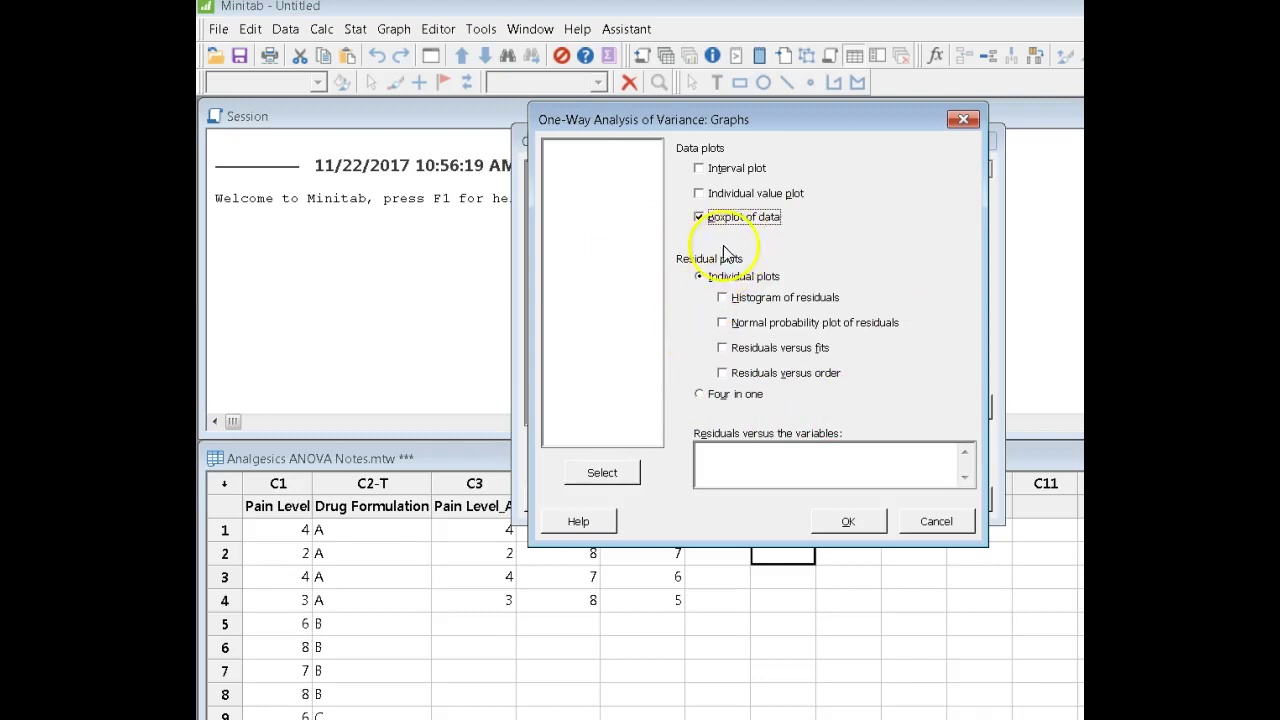
{"action": "left_click", "coordinate": [705, 398]}
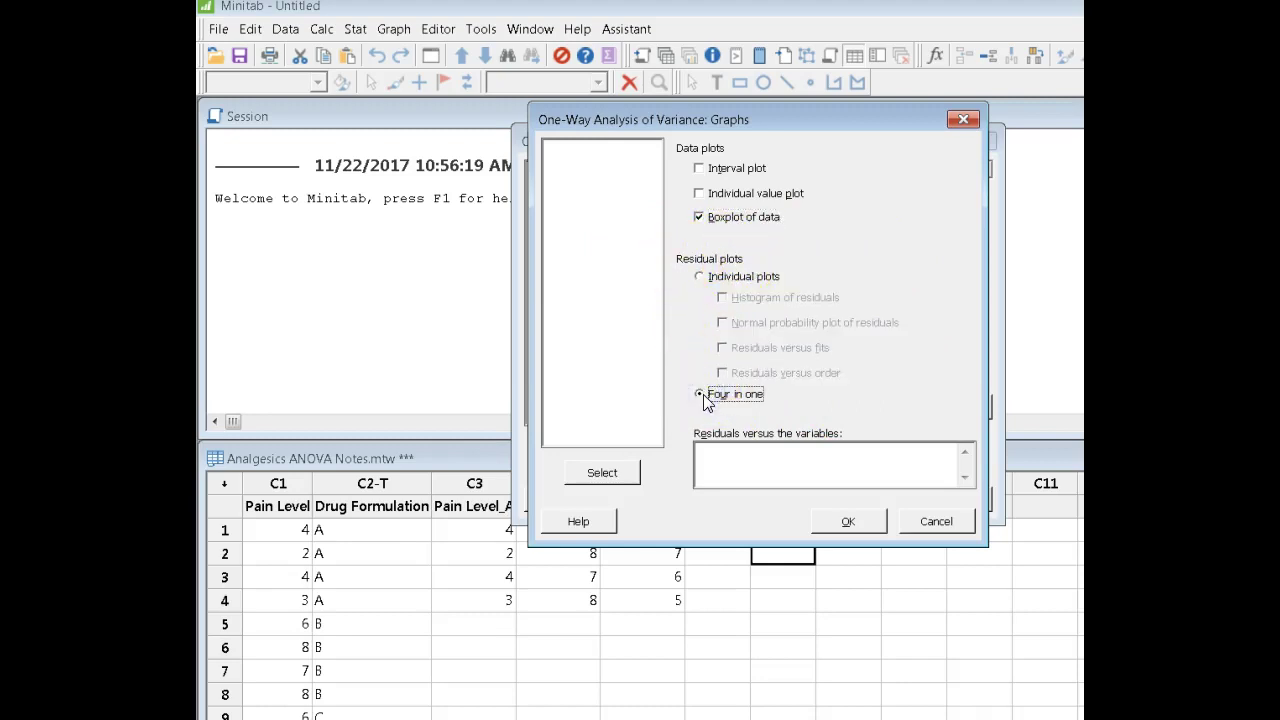
{"action": "left_click", "coordinate": [850, 521]}
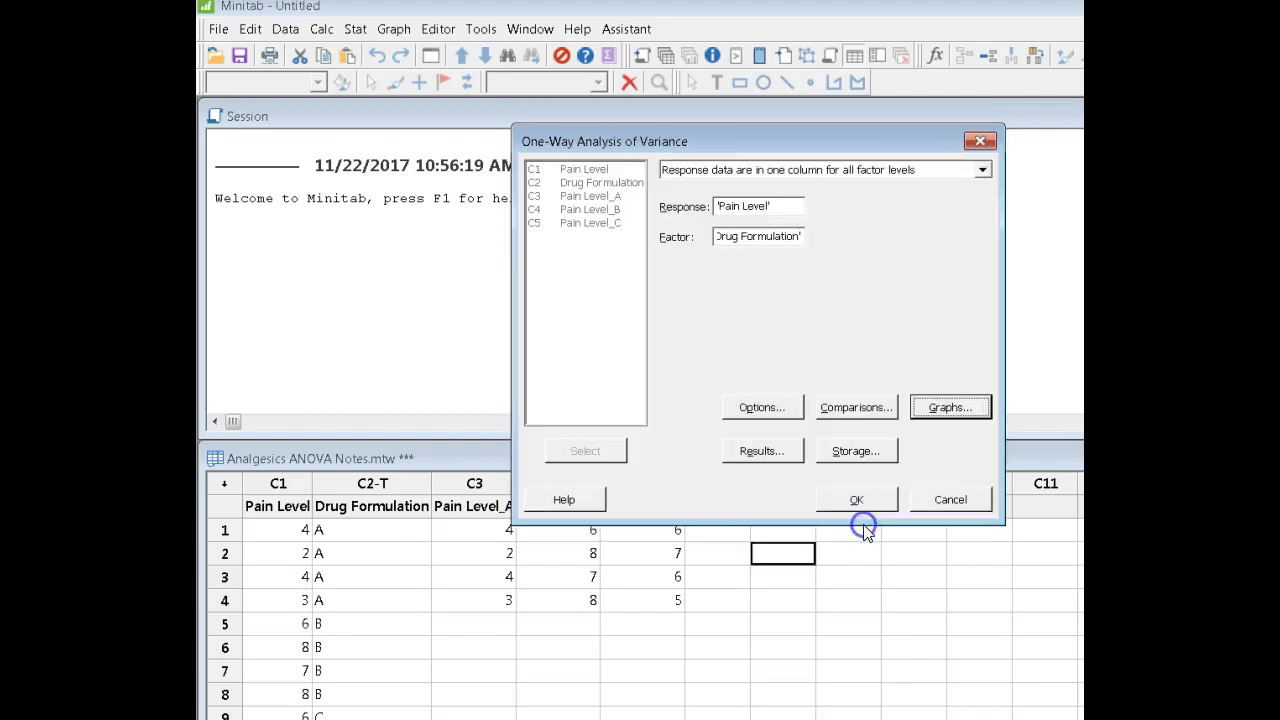
Set the ANOVA to store the residuals in the worksheet.
{"action": "left_click", "coordinate": [880, 456]}
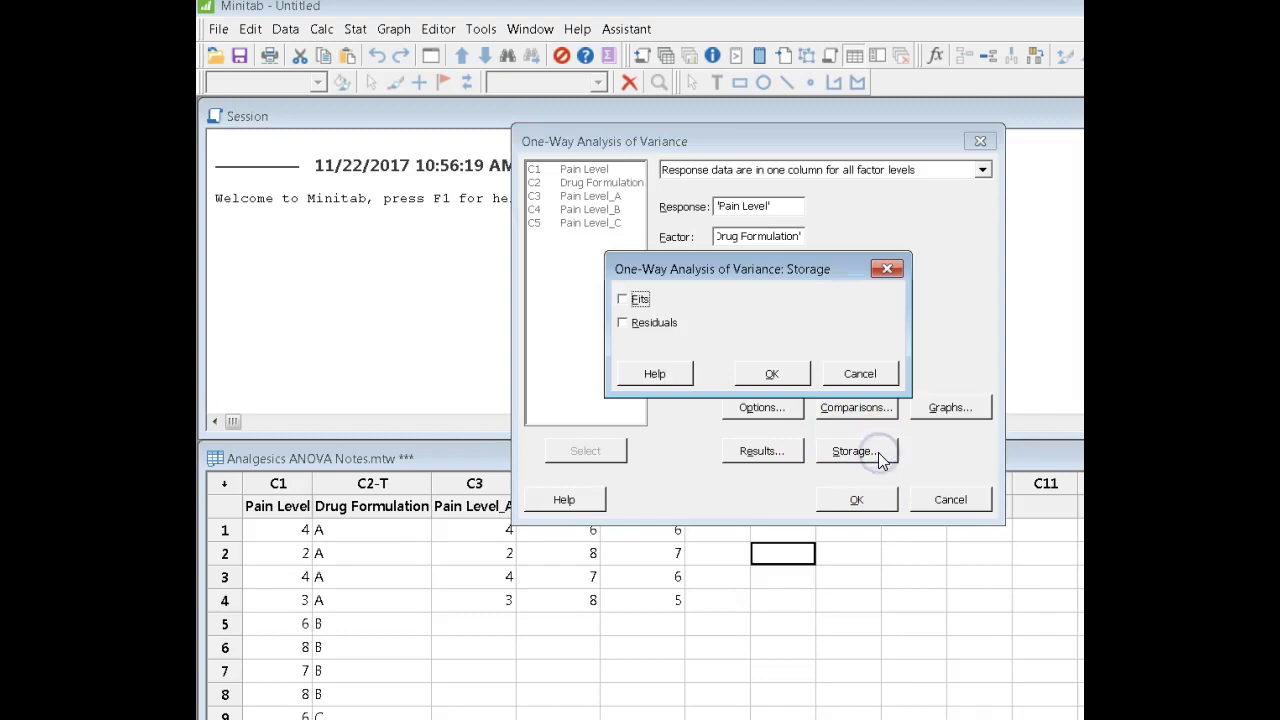
{"action": "left_click", "coordinate": [624, 326]}
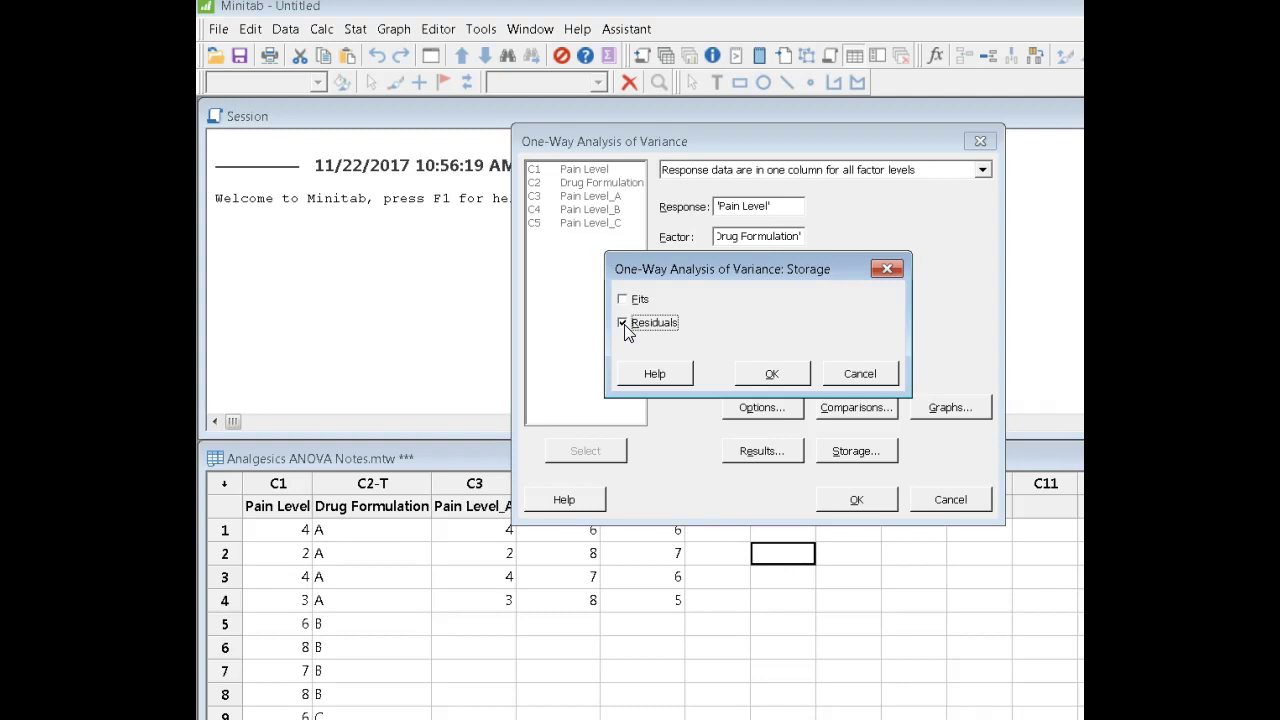
{"action": "left_click", "coordinate": [772, 373]}
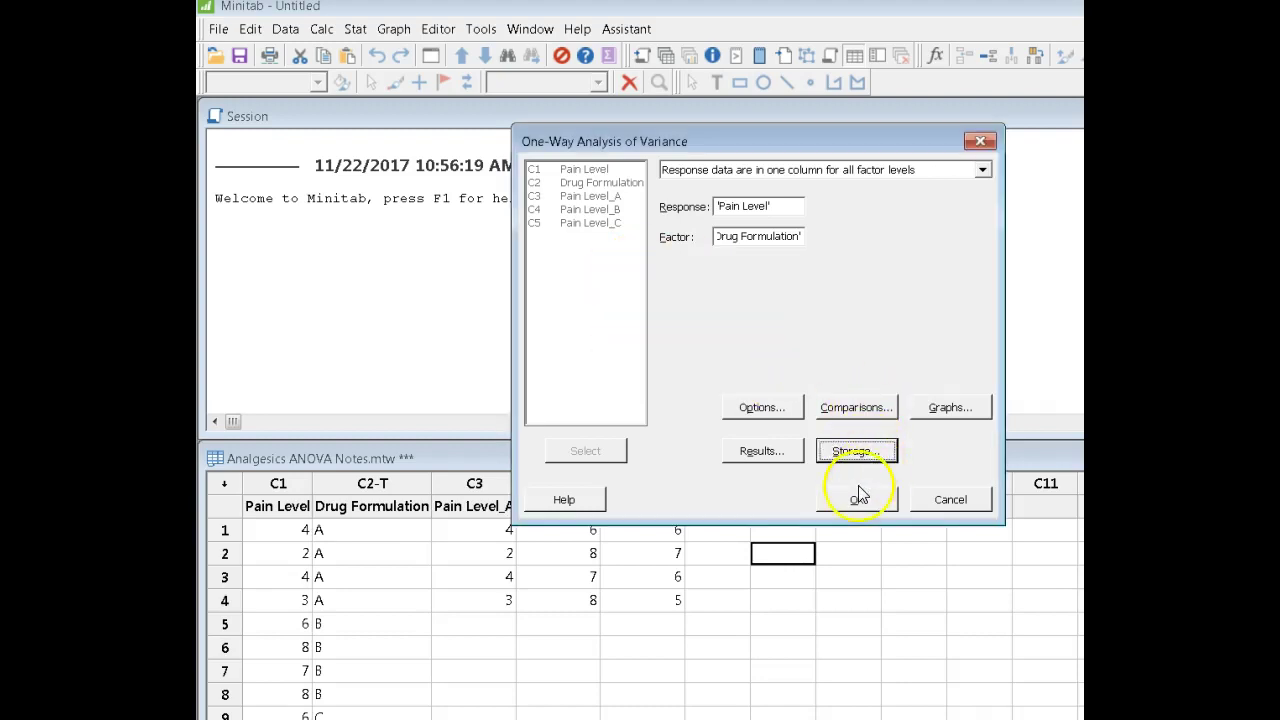
Run the ANOVA with equal variances and a two-sided 95 confidence level, and move the residual plots window off the boxplot.
{"action": "left_click", "coordinate": [771, 409]}
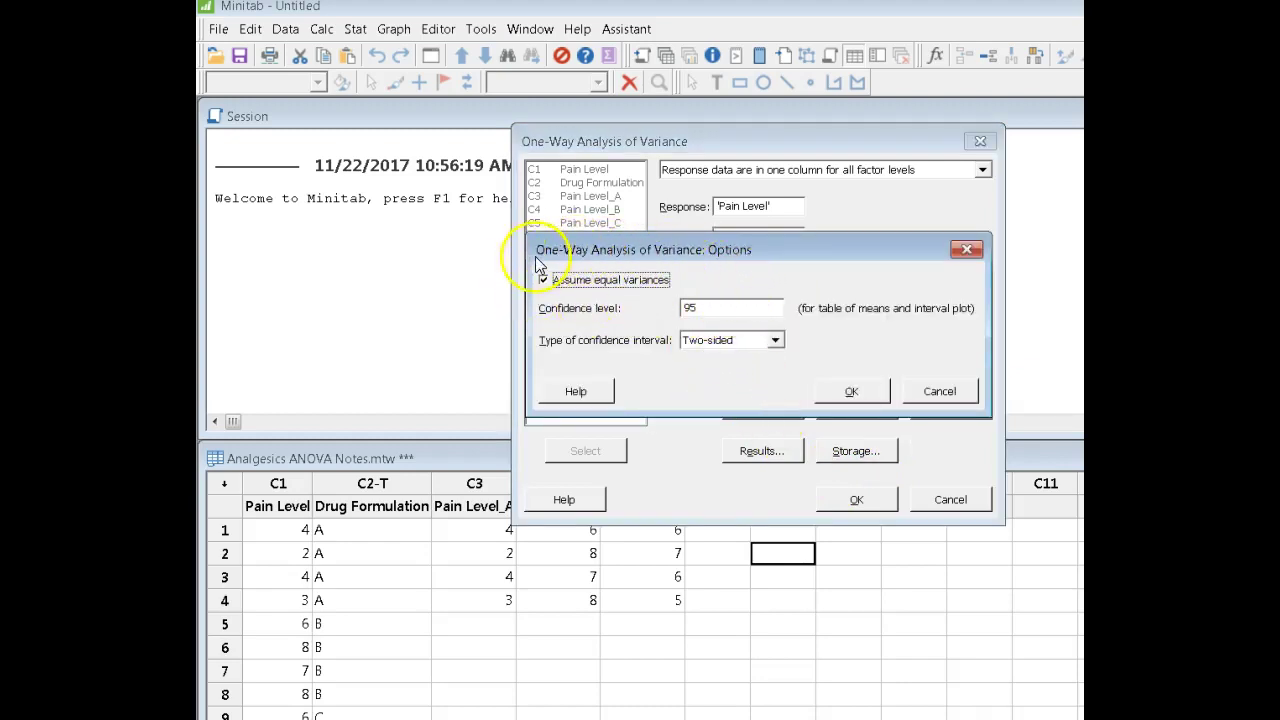
{"action": "left_click", "coordinate": [703, 306]}
{"action": "left_click", "coordinate": [853, 393]}
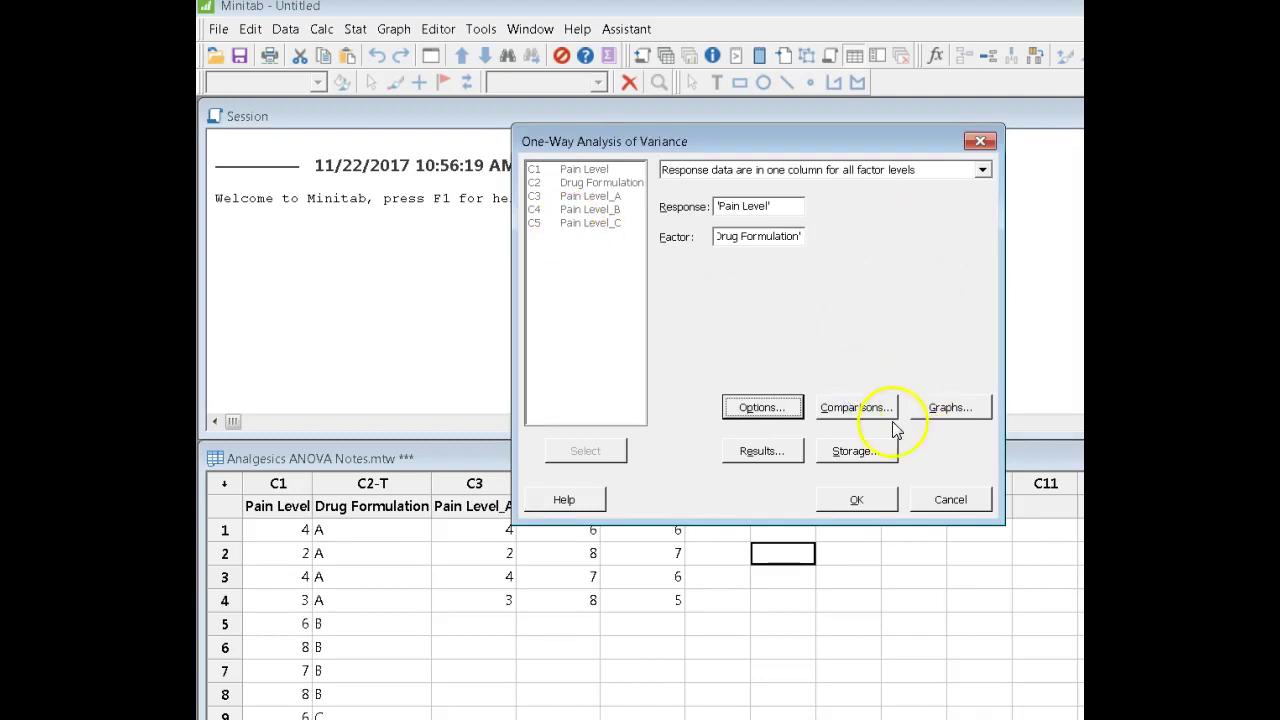
{"action": "left_click", "coordinate": [862, 501]}
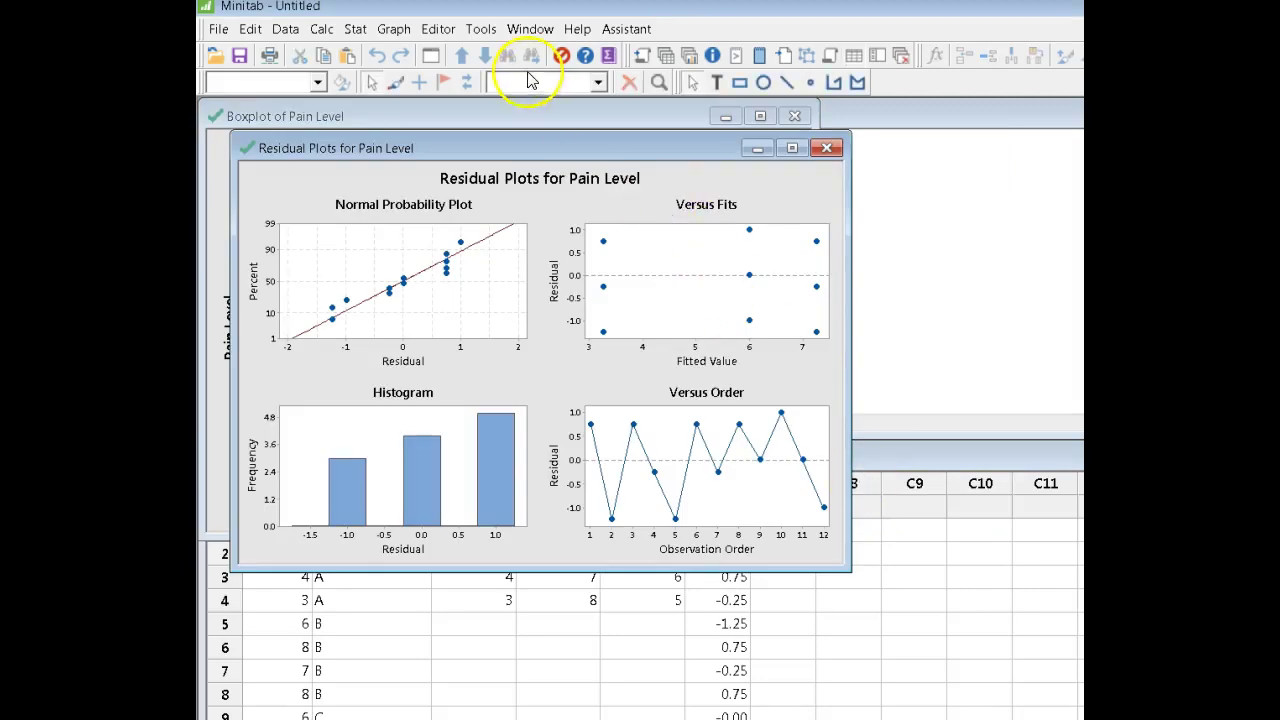
{"action": "left_click_drag", "start_coordinate": [549, 148], "coordinate": [1279, 168]}
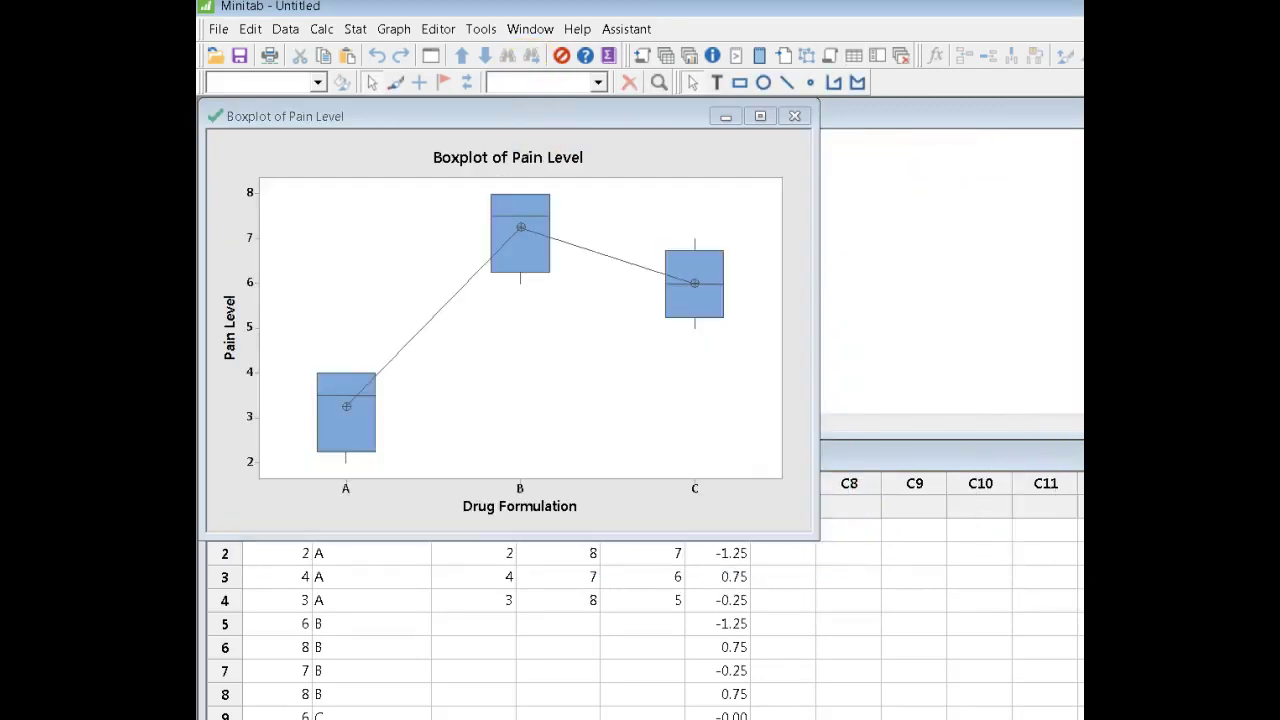
Move the boxplot window clear, compare pain levels across the three drug formulations, and minimize the plot.
{"action": "left_click_drag", "start_coordinate": [643, 114], "coordinate": [792, 153]}
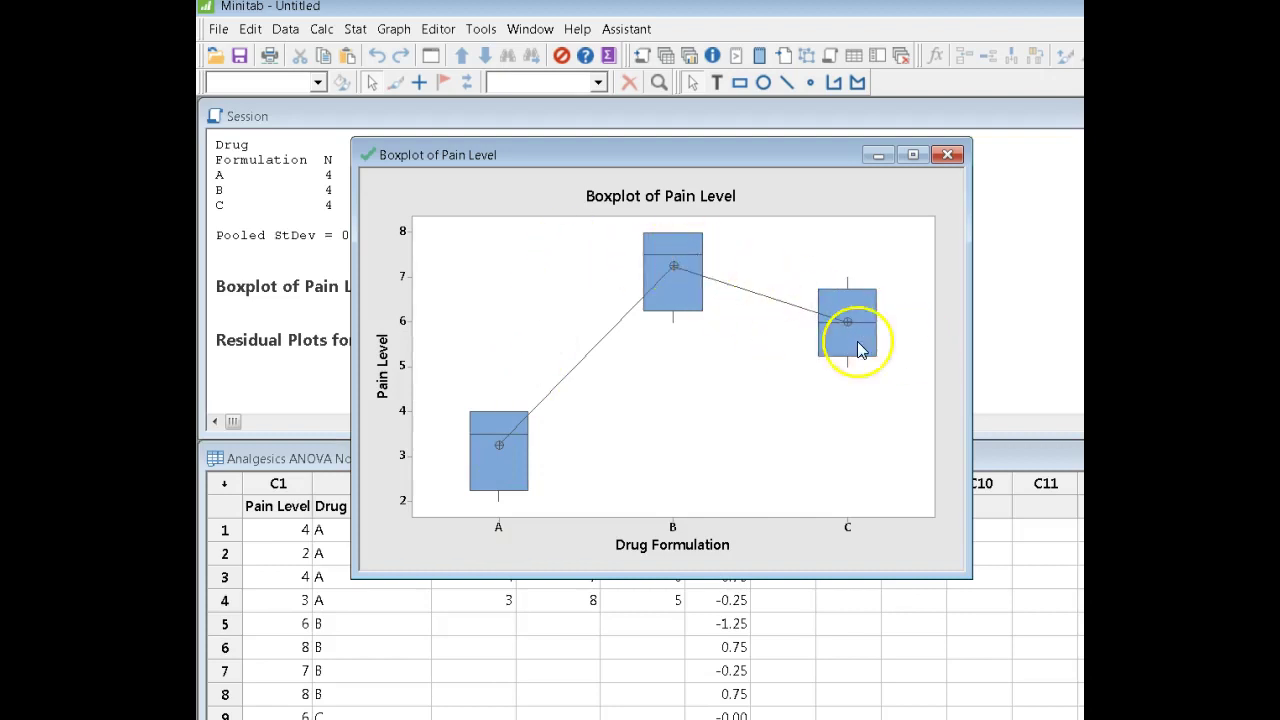
{"action": "mouse_move", "coordinate": [858, 344]}
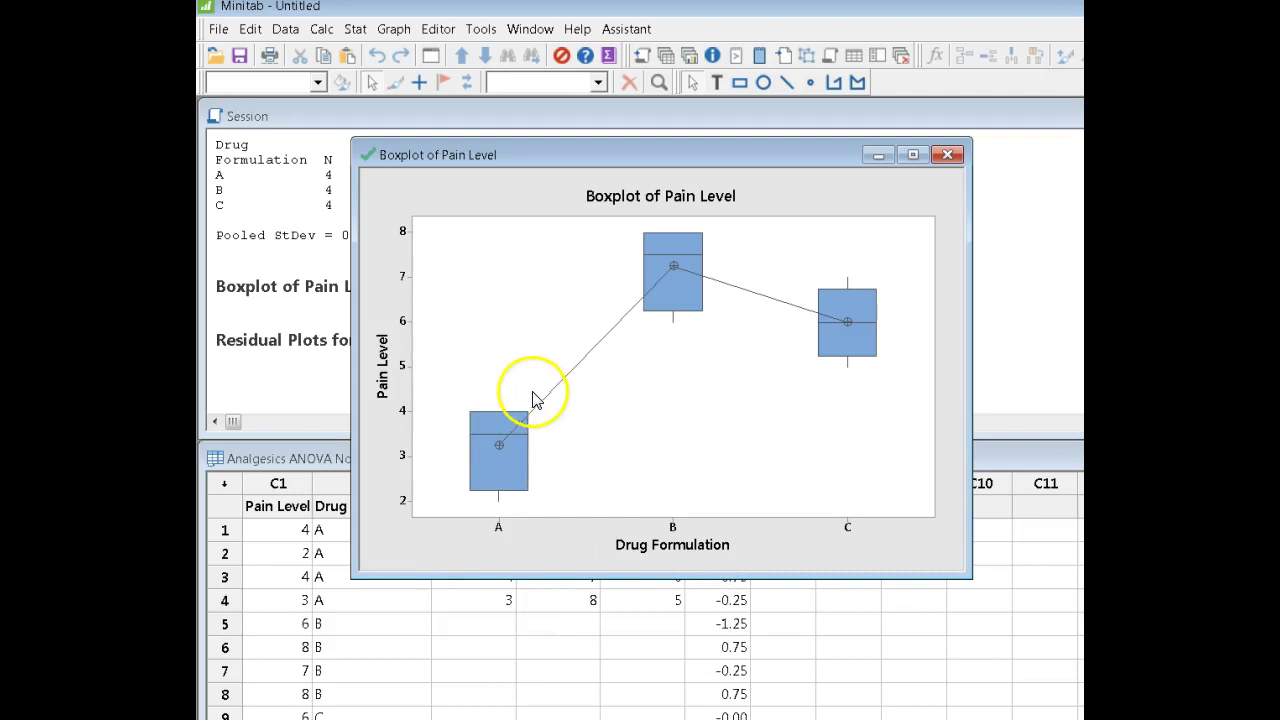
{"action": "mouse_move", "coordinate": [670, 268]}
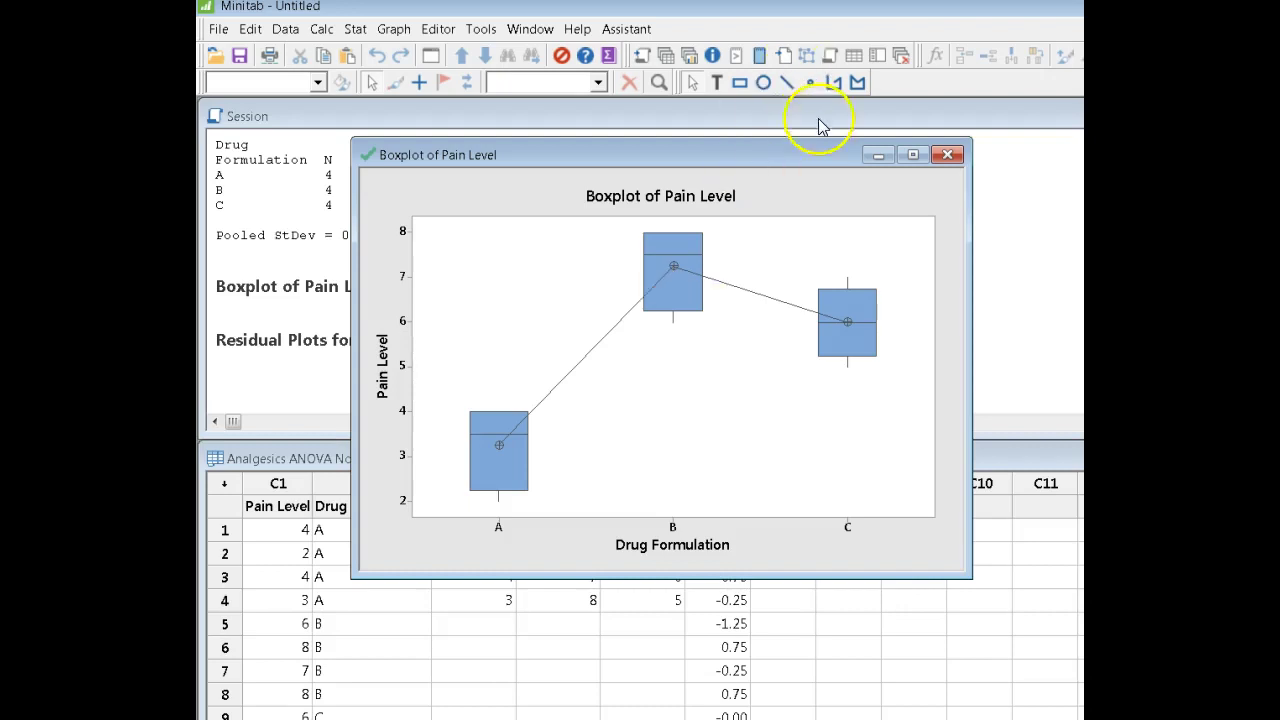
{"action": "left_click", "coordinate": [877, 158]}
Skim the one-way ANOVA session output from the method section through to the pooled standard deviation.
{"action": "scroll", "coordinate": [766, 277], "scroll_direction": "up", "scroll_amount": 7}
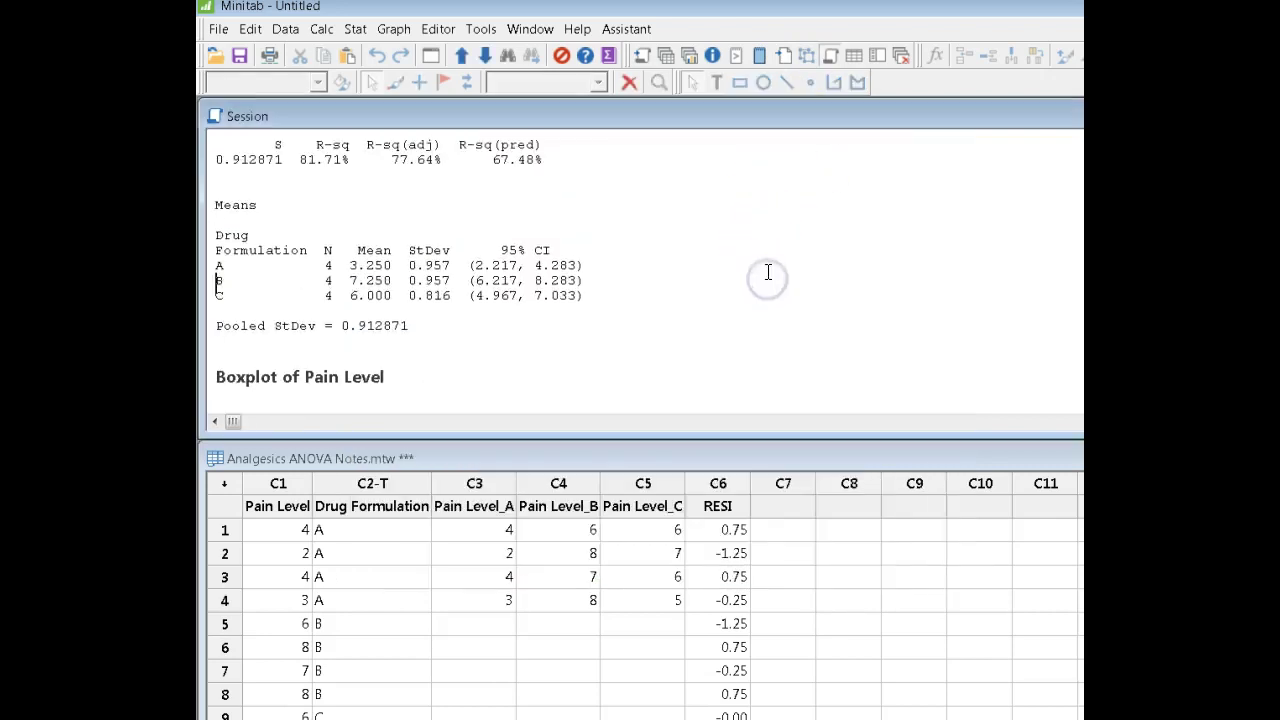
{"action": "scroll", "coordinate": [773, 271], "scroll_direction": "up", "scroll_amount": 5}
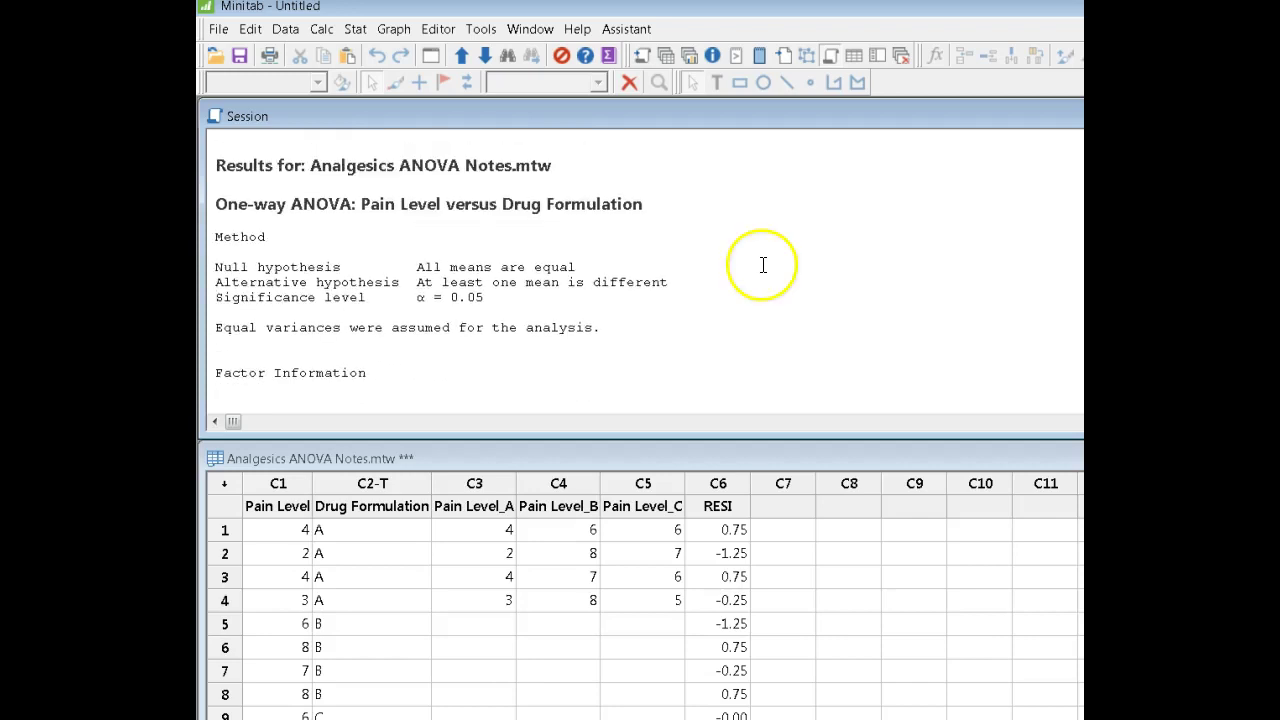
{"action": "left_click_drag", "start_coordinate": [216, 206], "coordinate": [667, 372]}
{"action": "scroll", "coordinate": [543, 286], "scroll_direction": "down", "scroll_amount": 4}
{"action": "scroll", "coordinate": [463, 300], "scroll_direction": "down", "scroll_amount": 3}
{"action": "scroll", "coordinate": [651, 295], "scroll_direction": "down", "scroll_amount": 2}
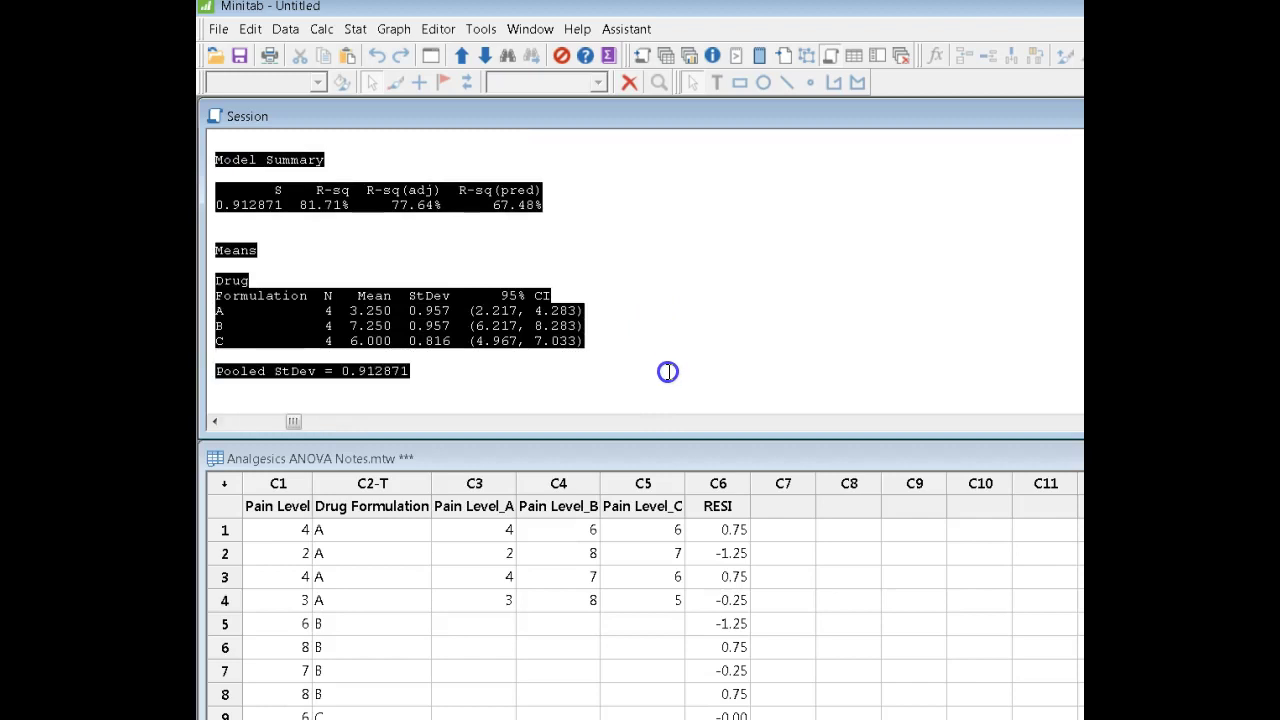
{"action": "left_click", "coordinate": [665, 304]}
Review the null and alternative hypotheses, significance level and equal-variance assumption in the ANOVA method section.
{"action": "scroll", "coordinate": [680, 308], "scroll_direction": "up", "scroll_amount": 5}
{"action": "scroll", "coordinate": [680, 308], "scroll_direction": "up", "scroll_amount": 4}
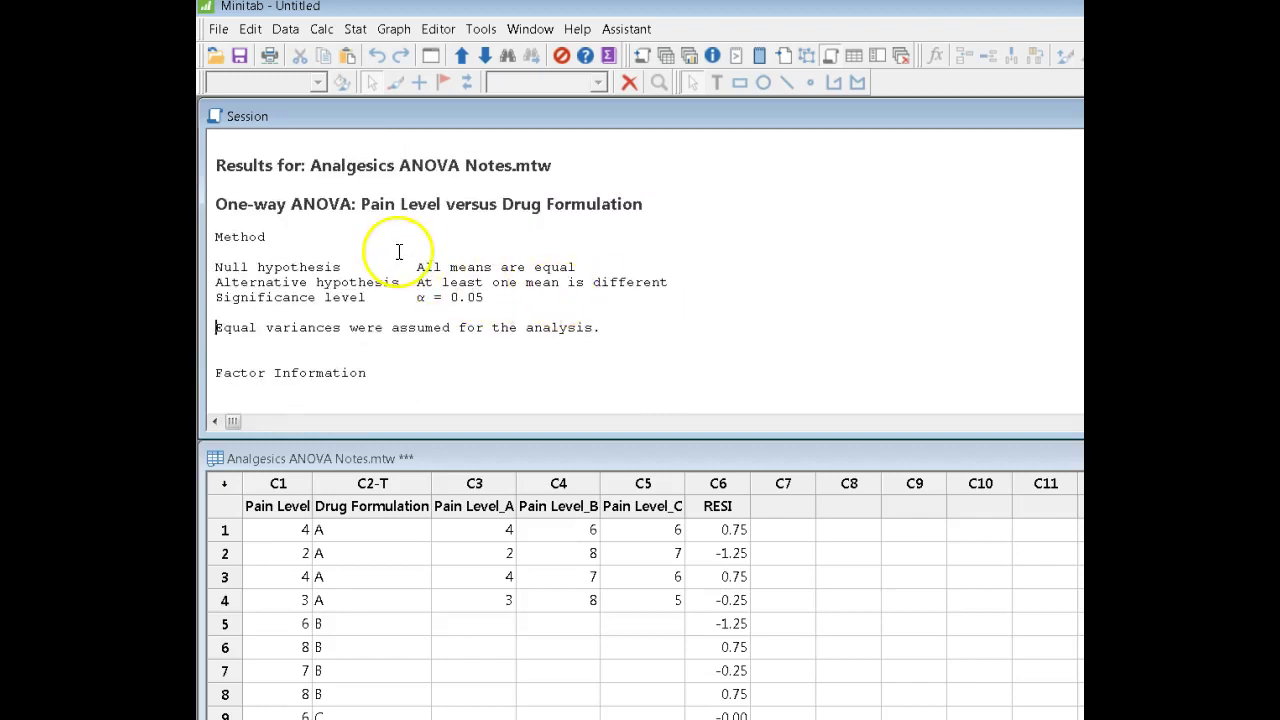
{"action": "left_click_drag", "start_coordinate": [410, 267], "coordinate": [628, 270]}
{"action": "left_click_drag", "start_coordinate": [437, 282], "coordinate": [607, 300]}
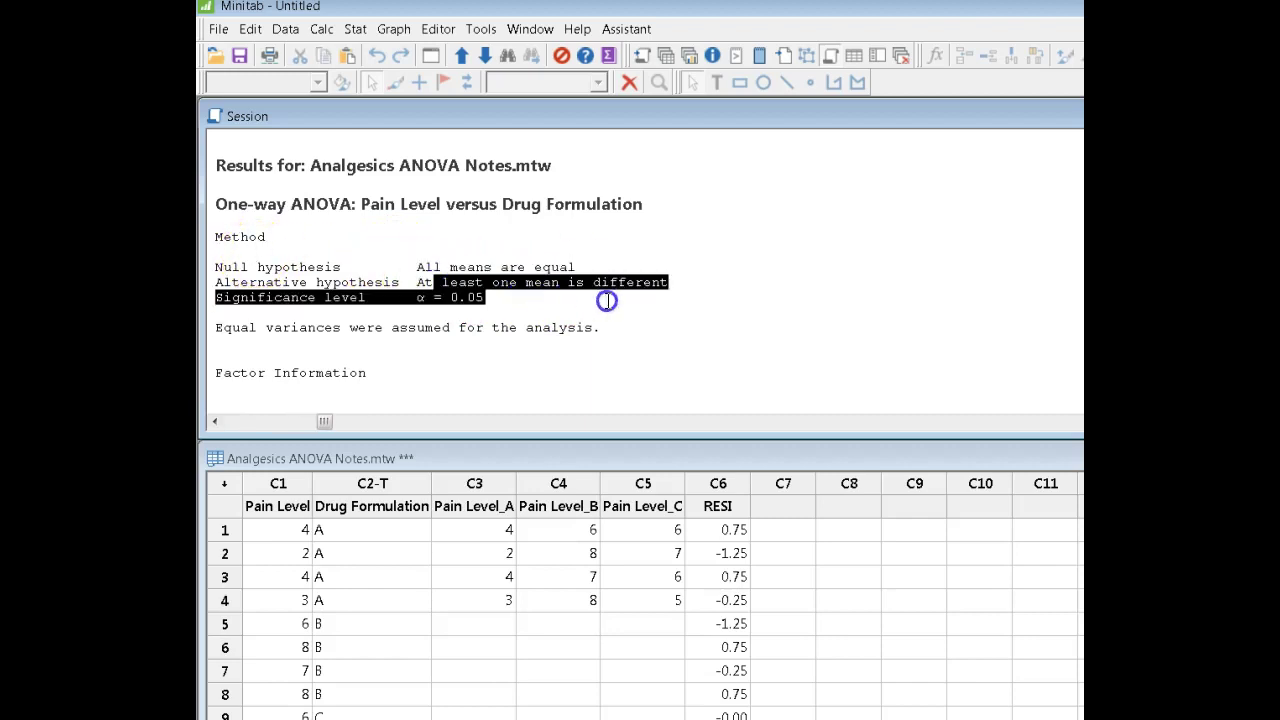
{"action": "left_click", "coordinate": [689, 294]}
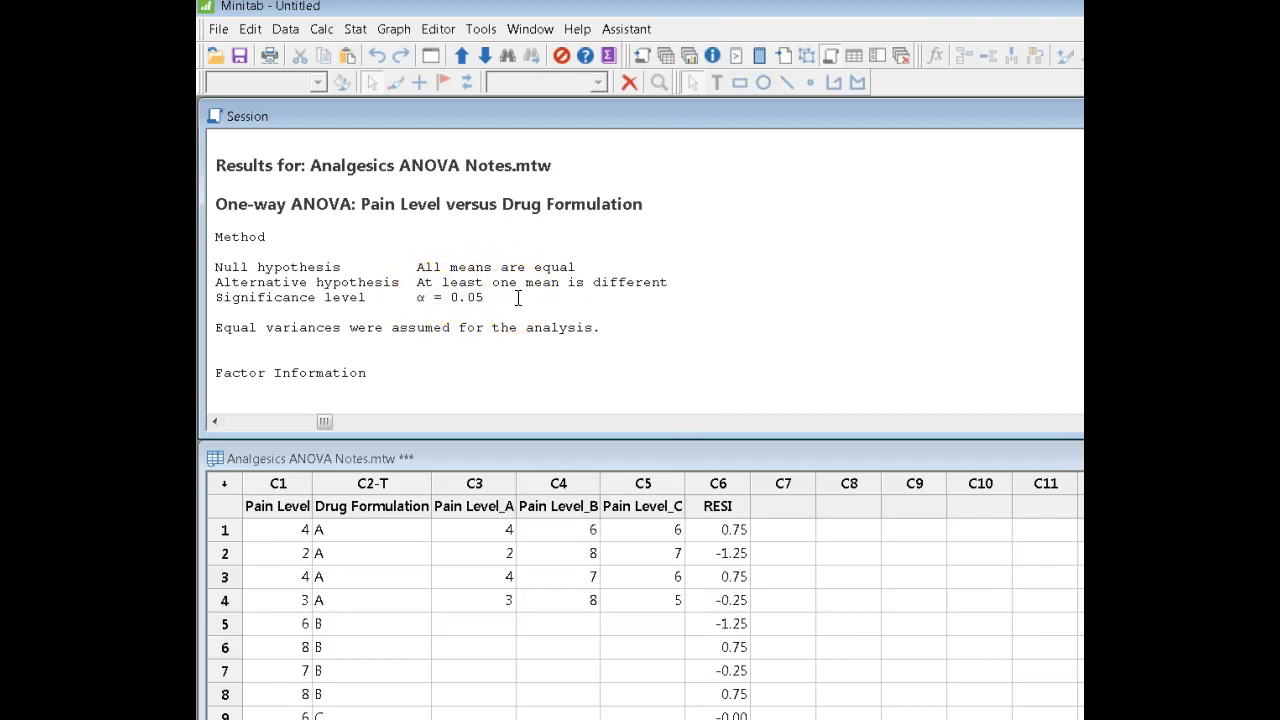
{"action": "left_click", "coordinate": [609, 316]}
{"action": "scroll", "coordinate": [612, 317], "scroll_direction": "down", "scroll_amount": 1}
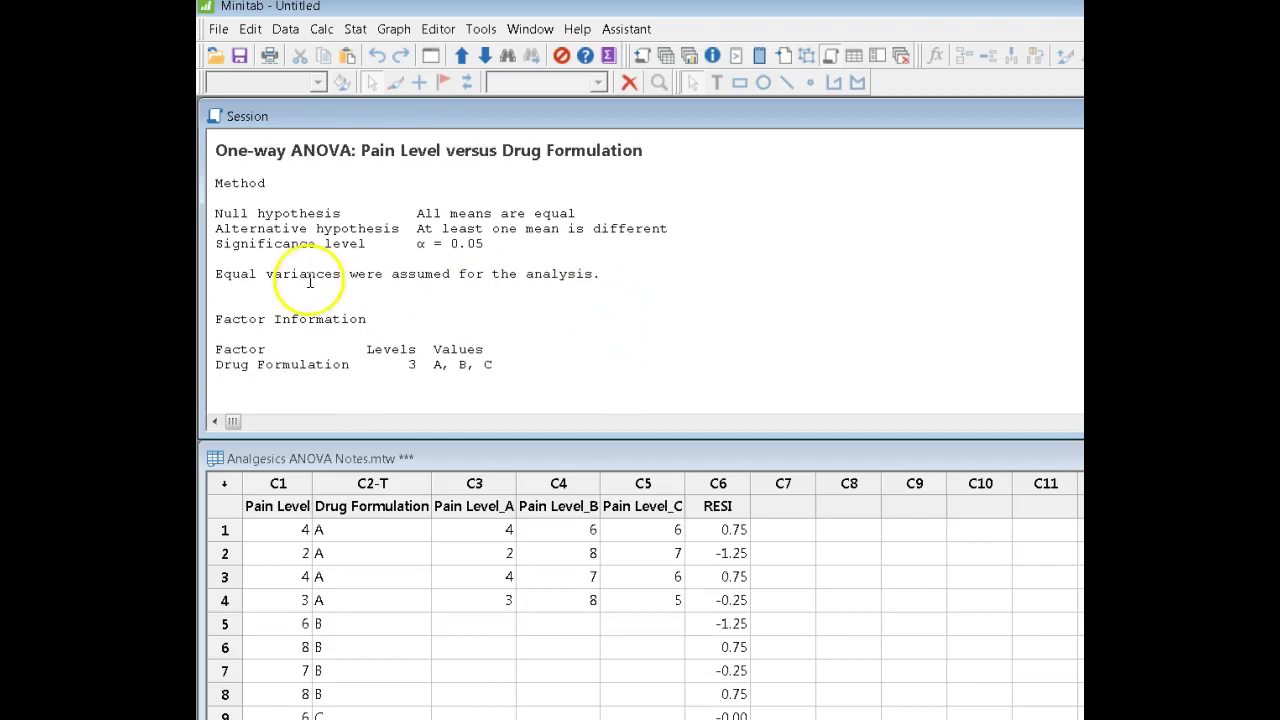
Examine the Factor Information table and highlight the level values of Drug Formulation.
{"action": "key", "text": "Down"}
{"action": "key", "text": "Down"}
{"action": "key", "text": "Down"}
{"action": "key", "text": "Down"}
{"action": "key", "text": "Down"}
{"action": "key", "text": "Down"}
{"action": "key", "text": "Down"}
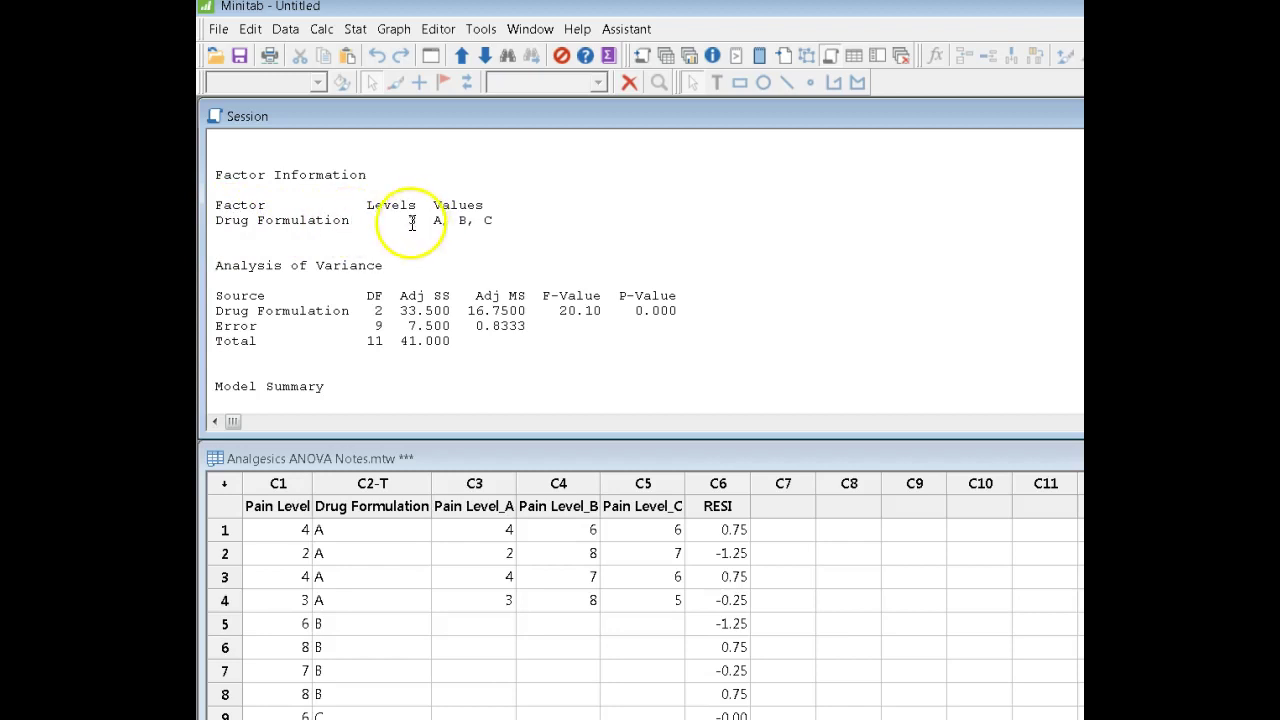
{"action": "left_click_drag", "start_coordinate": [437, 224], "coordinate": [512, 221]}
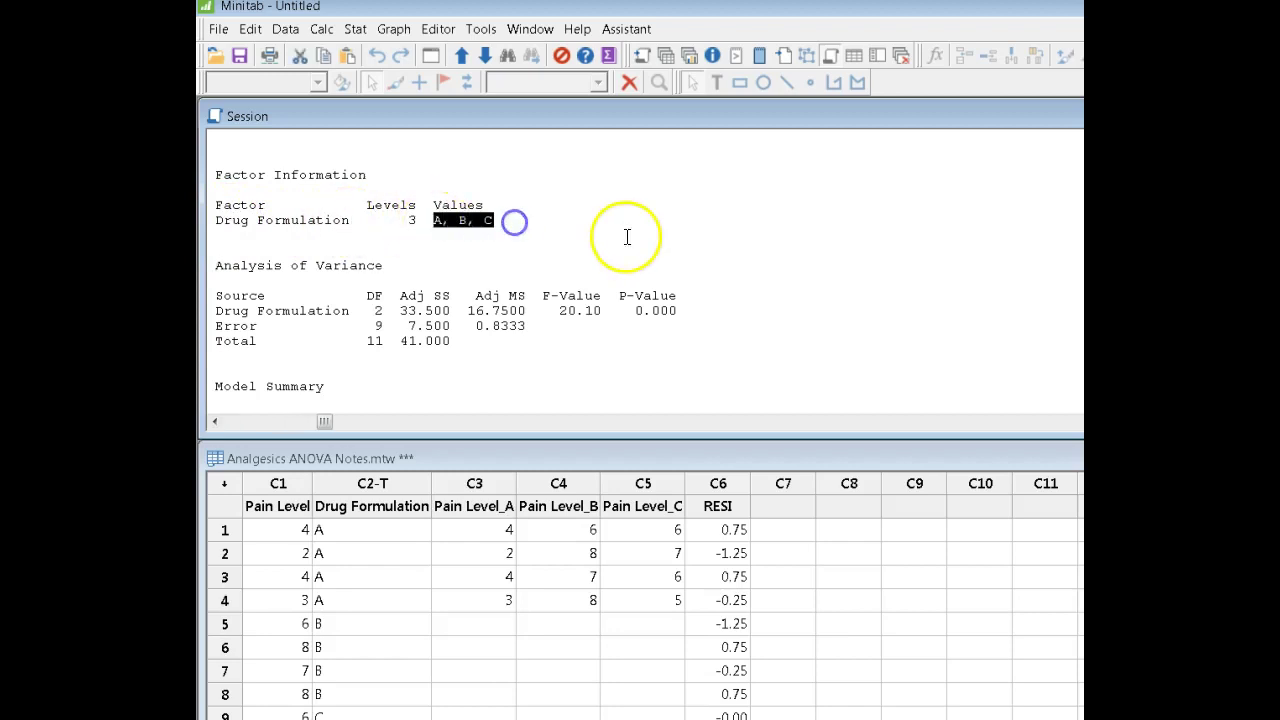
{"action": "left_click", "coordinate": [629, 237]}
Examine the Drug Formulation and Error rows of the Analysis of Variance table and highlight the P-value.
{"action": "scroll", "coordinate": [629, 237], "scroll_direction": "down", "scroll_amount": 1}
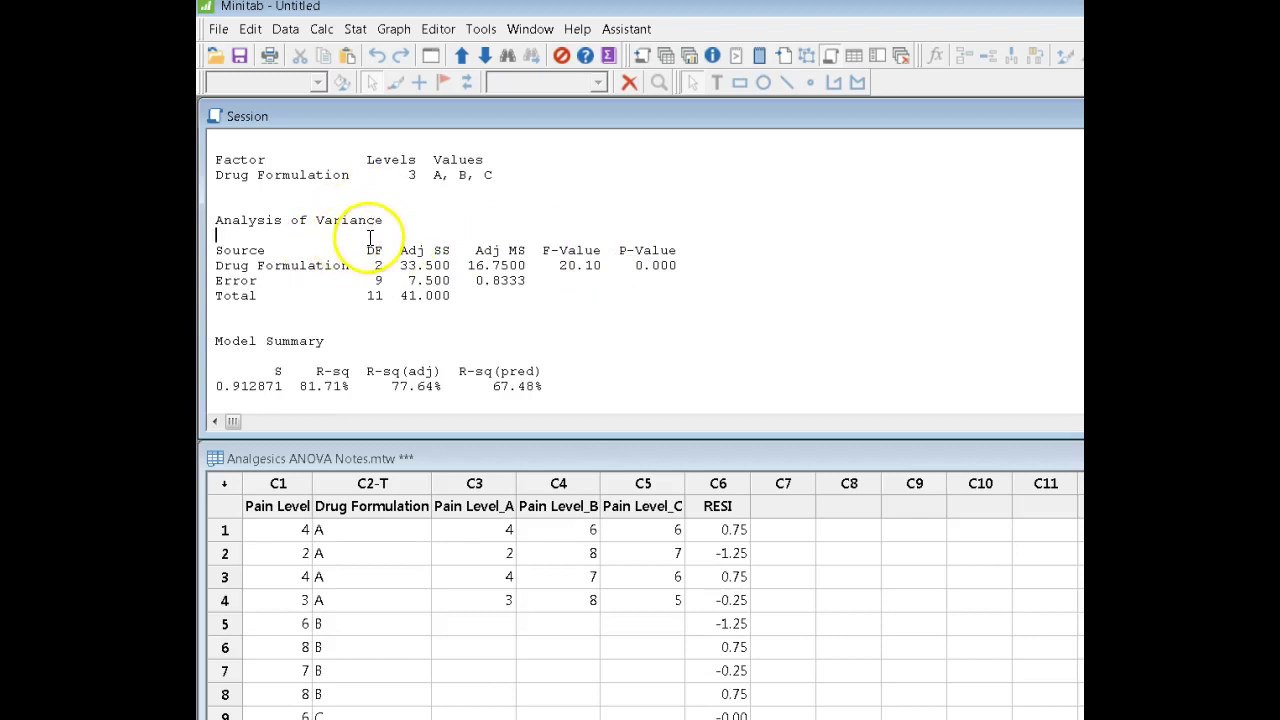
{"action": "left_click_drag", "start_coordinate": [222, 265], "coordinate": [348, 266]}
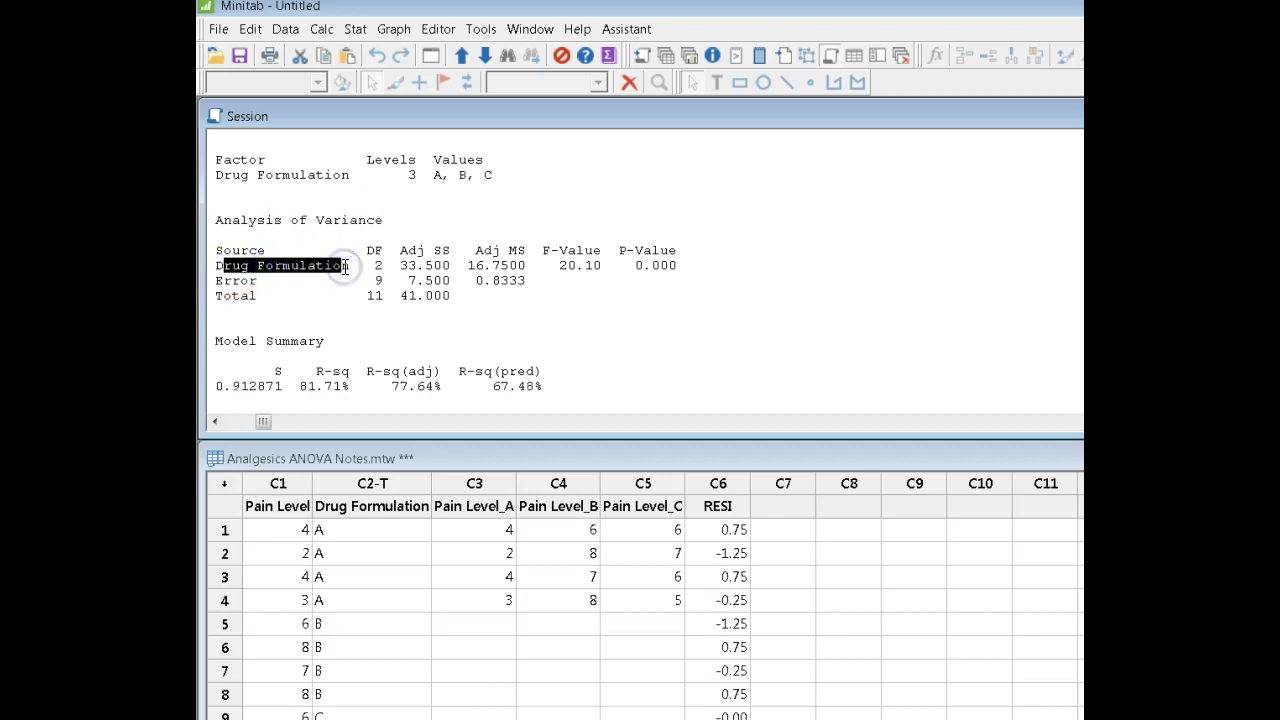
{"action": "left_click_drag", "start_coordinate": [262, 281], "coordinate": [218, 281]}
{"action": "left_click", "coordinate": [265, 281]}
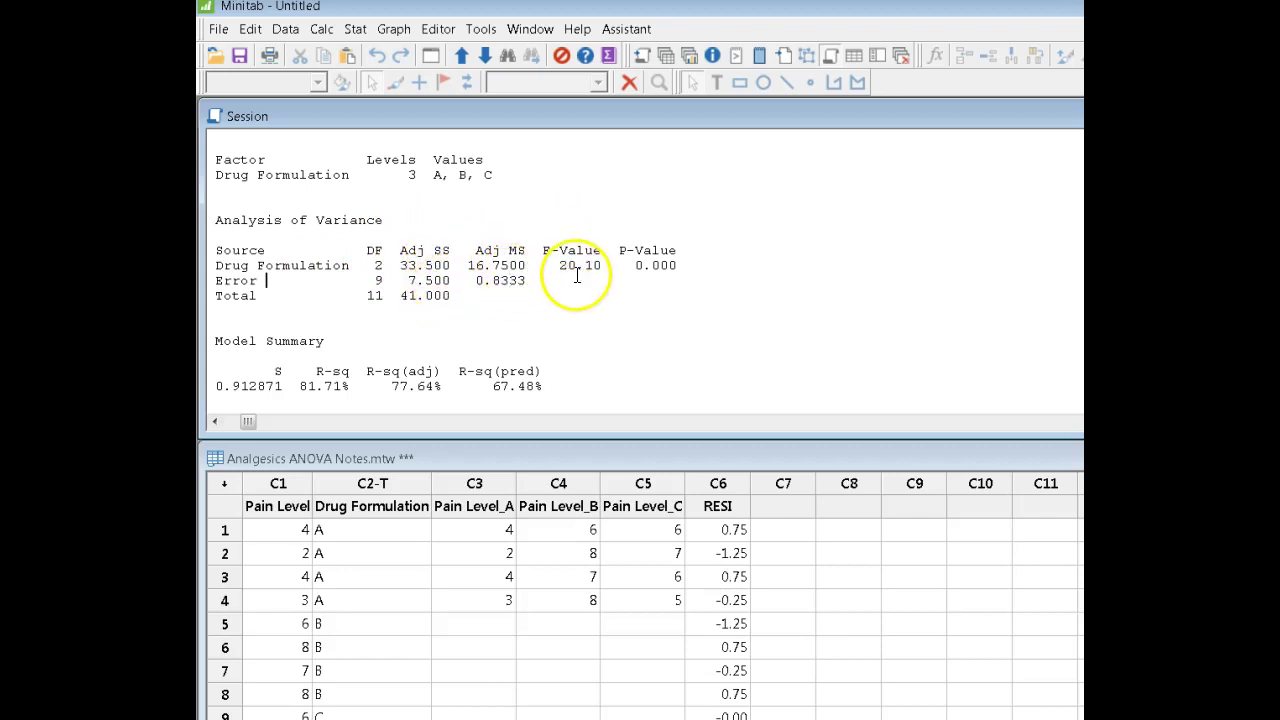
{"action": "left_click", "coordinate": [655, 263]}
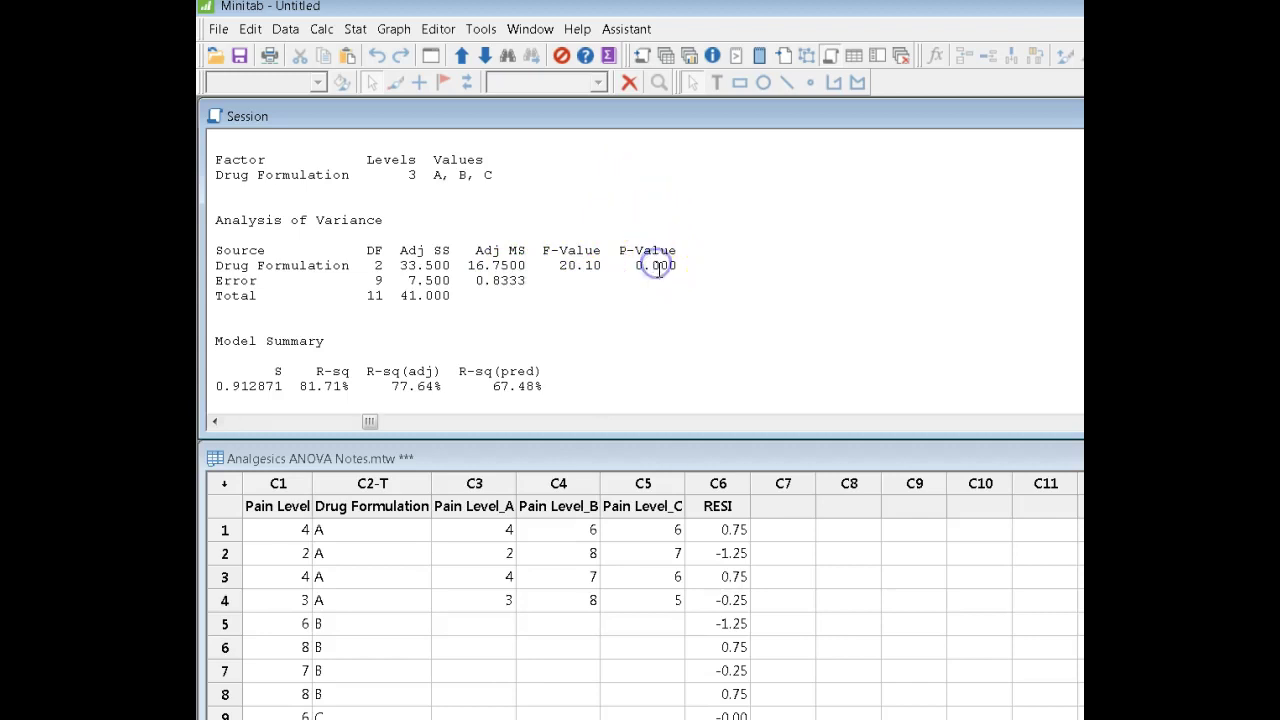
{"action": "scroll", "coordinate": [652, 266], "scroll_direction": "down", "scroll_amount": 1}
{"action": "left_click_drag", "start_coordinate": [627, 220], "coordinate": [706, 222]}
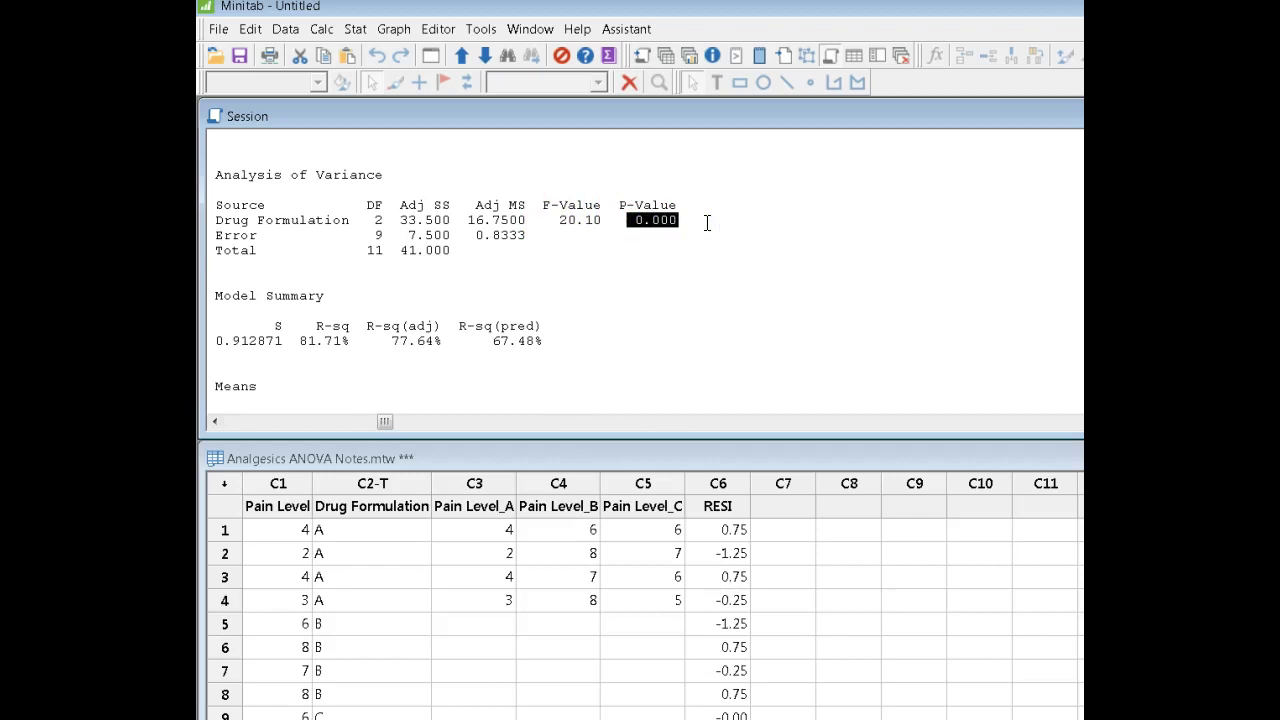
{"action": "left_click", "coordinate": [706, 222]}
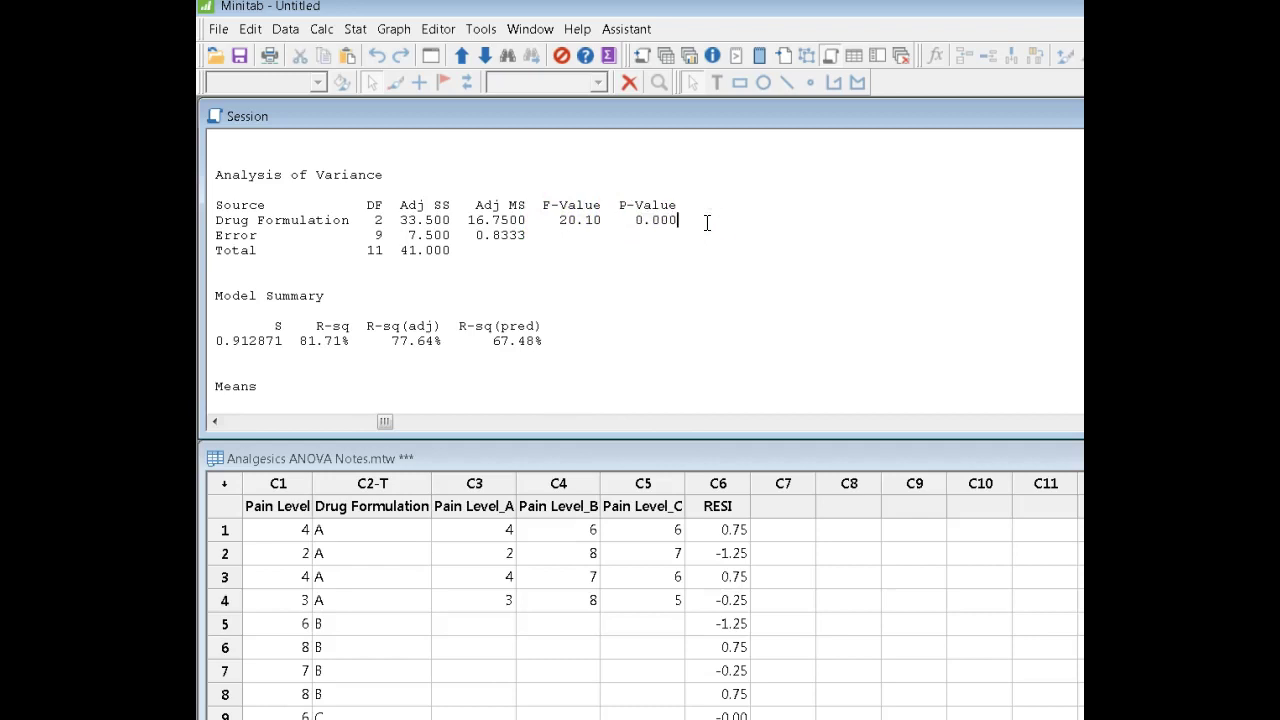
Return to the method section and highlight the null hypothesis statement to relate it to the P-value.
{"action": "scroll", "coordinate": [706, 222], "scroll_direction": "up", "scroll_amount": 1}
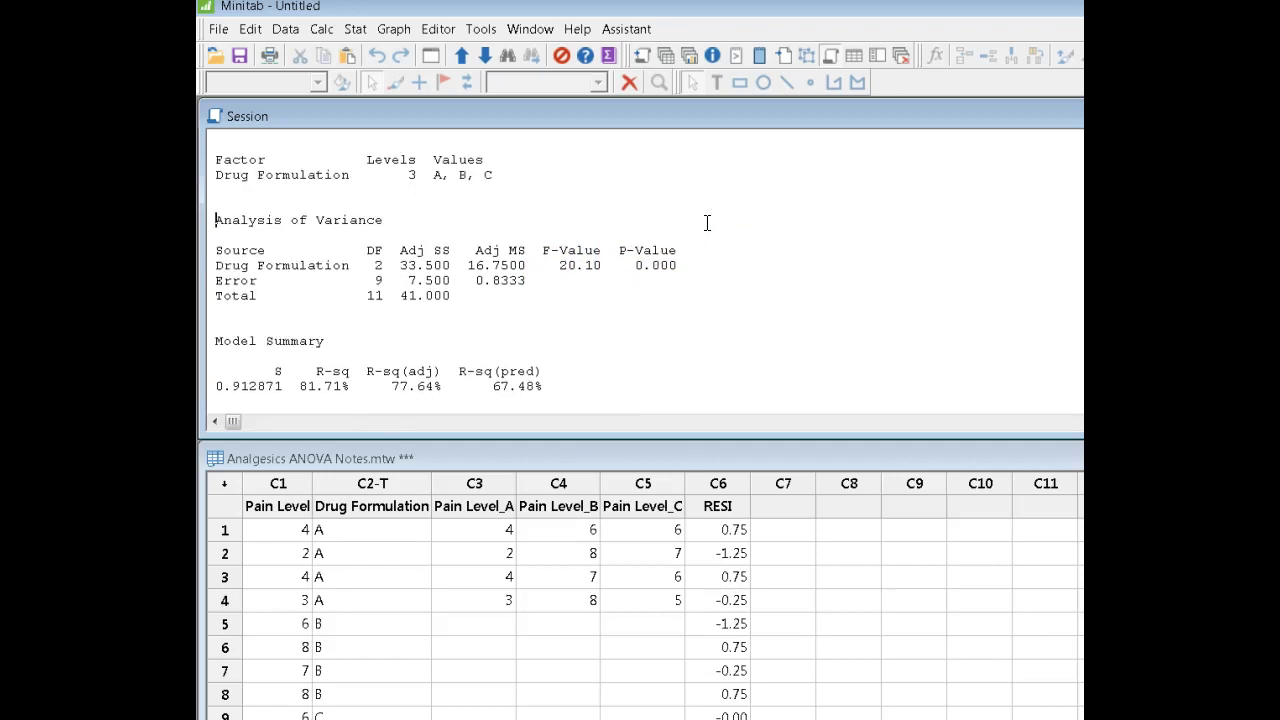
{"action": "scroll", "coordinate": [706, 222], "scroll_direction": "up", "scroll_amount": 2}
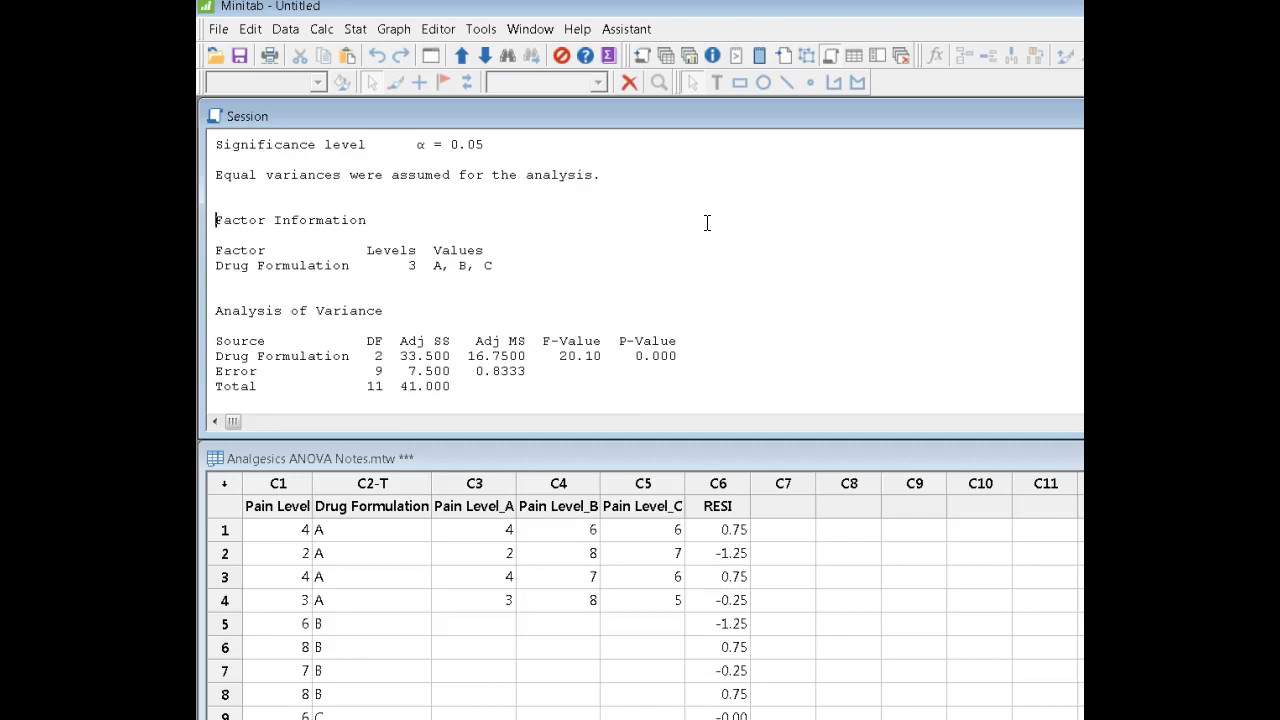
{"action": "scroll", "coordinate": [706, 222], "scroll_direction": "up", "scroll_amount": 2}
{"action": "left_click_drag", "start_coordinate": [216, 213], "coordinate": [610, 213]}
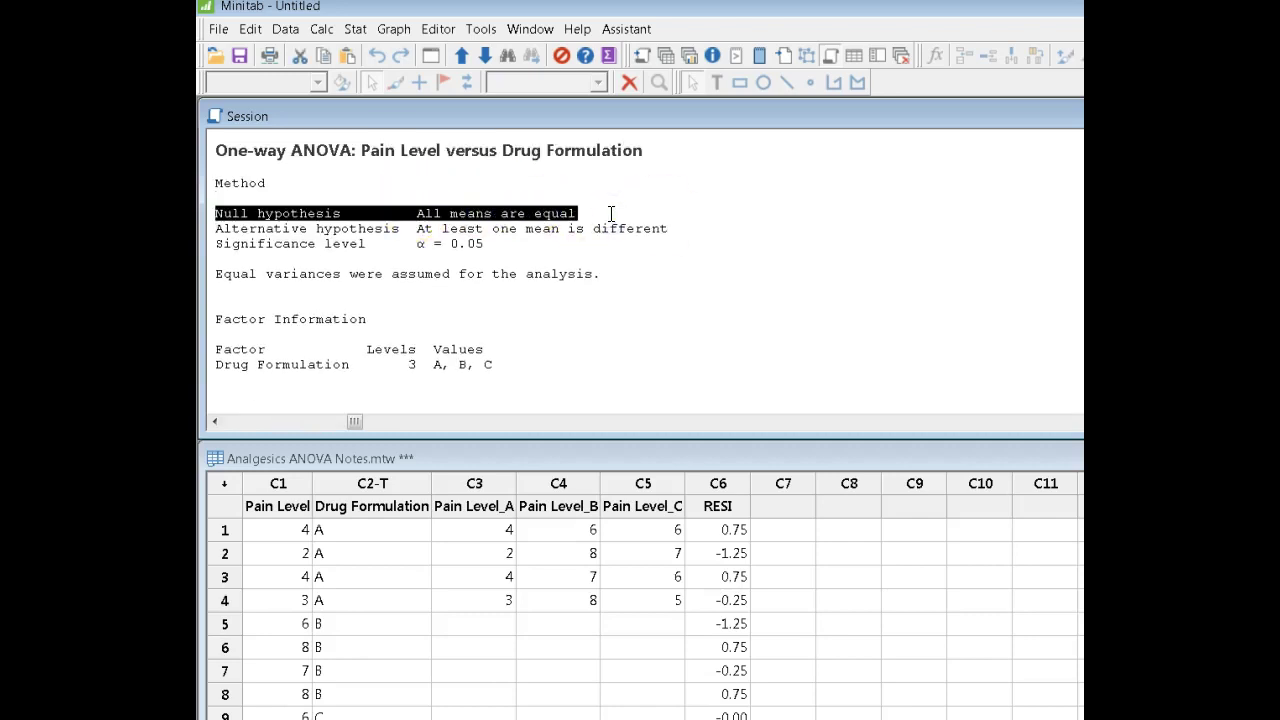
{"action": "left_click", "coordinate": [797, 311]}
Highlight the error's adjusted mean square and the S value in the model summary to compare them.
{"action": "scroll", "coordinate": [799, 312], "scroll_direction": "down", "scroll_amount": 5}
{"action": "scroll", "coordinate": [799, 312], "scroll_direction": "down", "scroll_amount": 1}
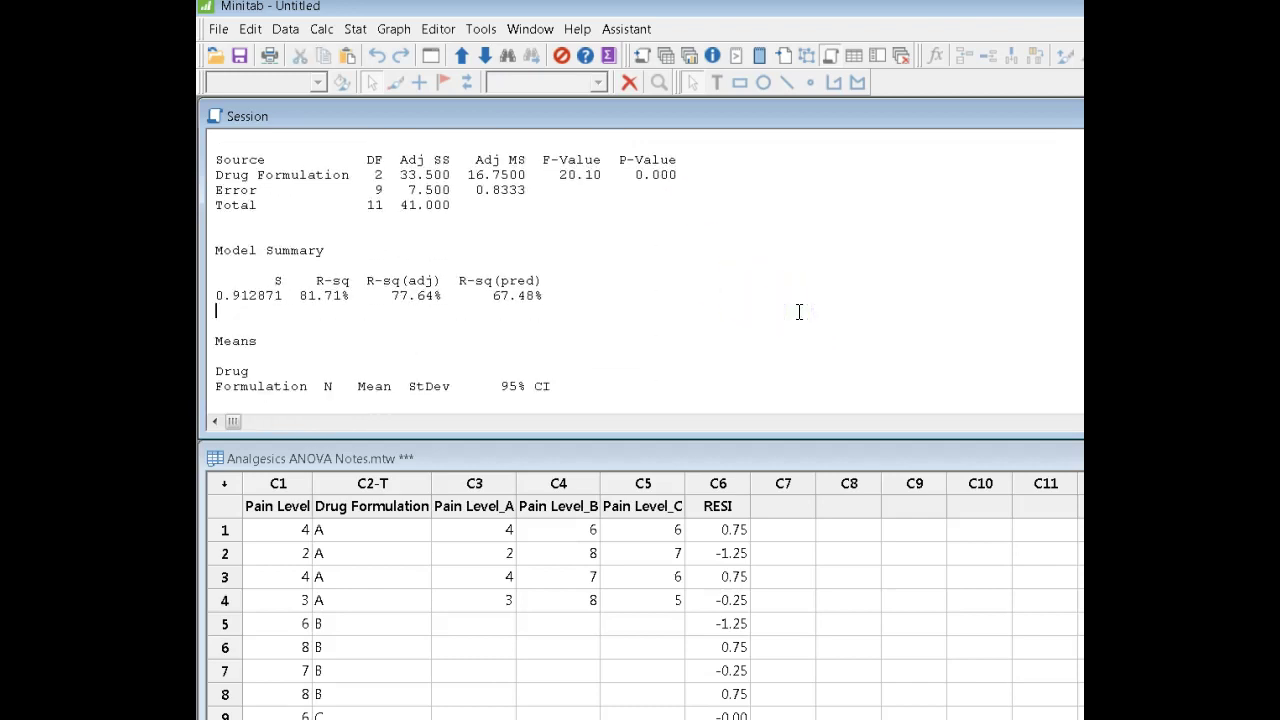
{"action": "scroll", "coordinate": [799, 312], "scroll_direction": "down", "scroll_amount": 1}
{"action": "scroll", "coordinate": [799, 312], "scroll_direction": "down", "scroll_amount": 1}
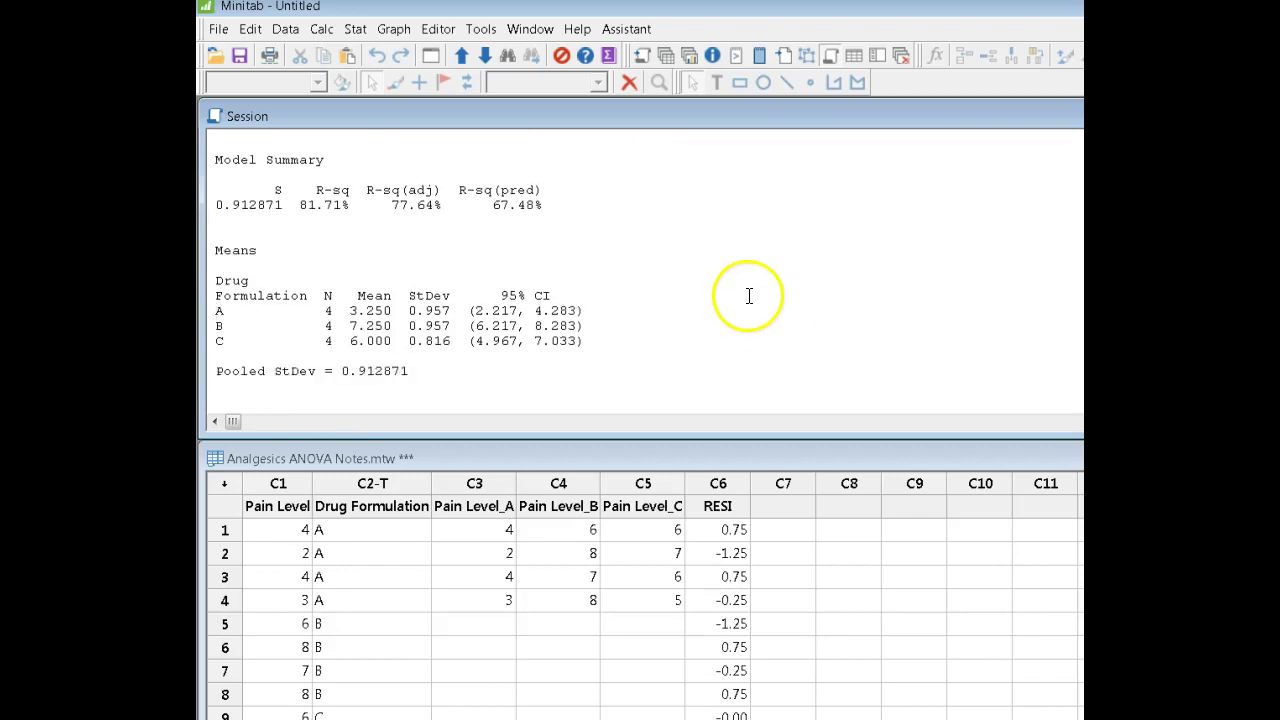
{"action": "scroll", "coordinate": [702, 304], "scroll_direction": "up", "scroll_amount": 2}
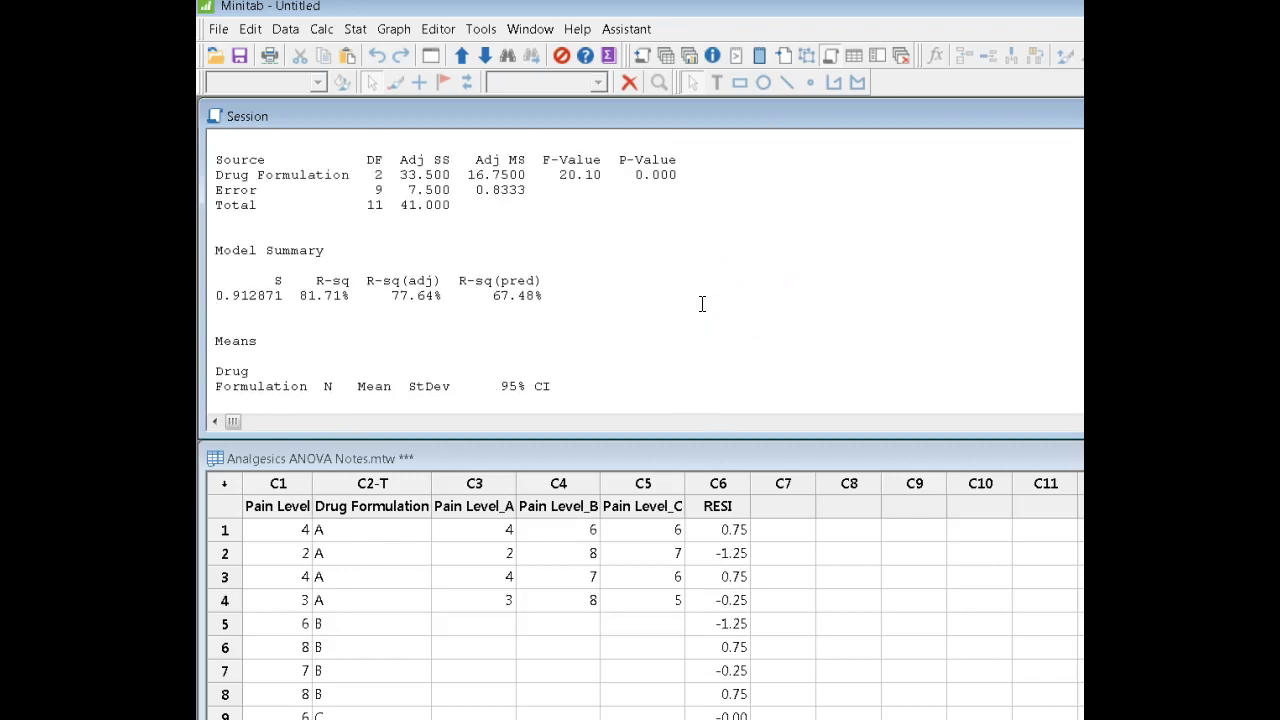
{"action": "left_click_drag", "start_coordinate": [478, 192], "coordinate": [531, 194]}
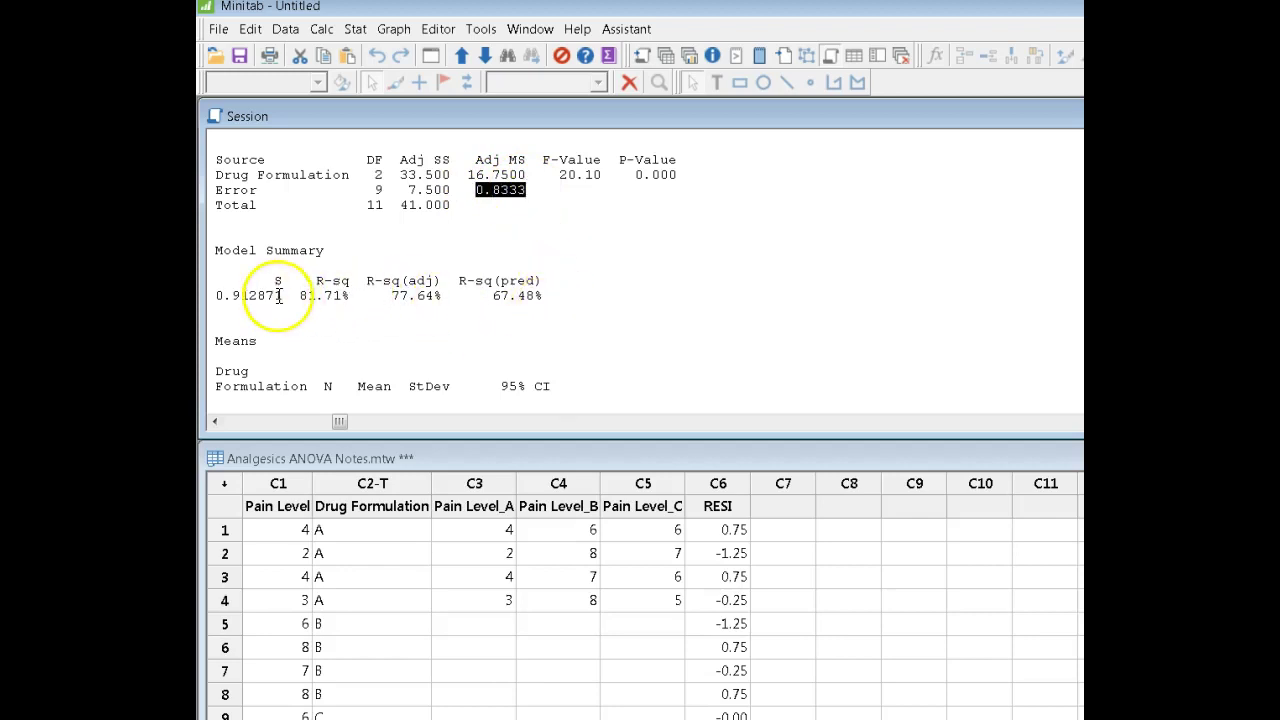
{"action": "left_click_drag", "start_coordinate": [281, 295], "coordinate": [218, 295]}
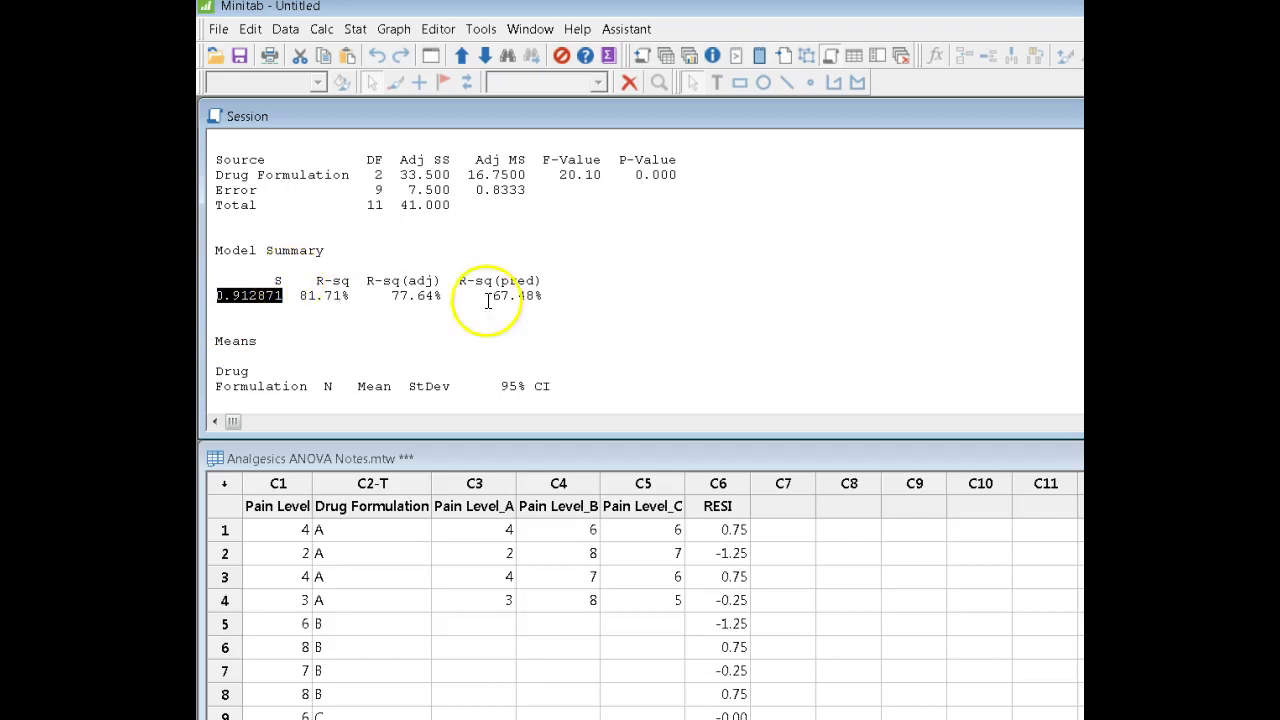
{"action": "left_click", "coordinate": [640, 308]}
Compare the model summary's S value with the pooled standard deviation below the means table.
{"action": "scroll", "coordinate": [642, 310], "scroll_direction": "down", "scroll_amount": 1}
{"action": "scroll", "coordinate": [642, 310], "scroll_direction": "down", "scroll_amount": 2}
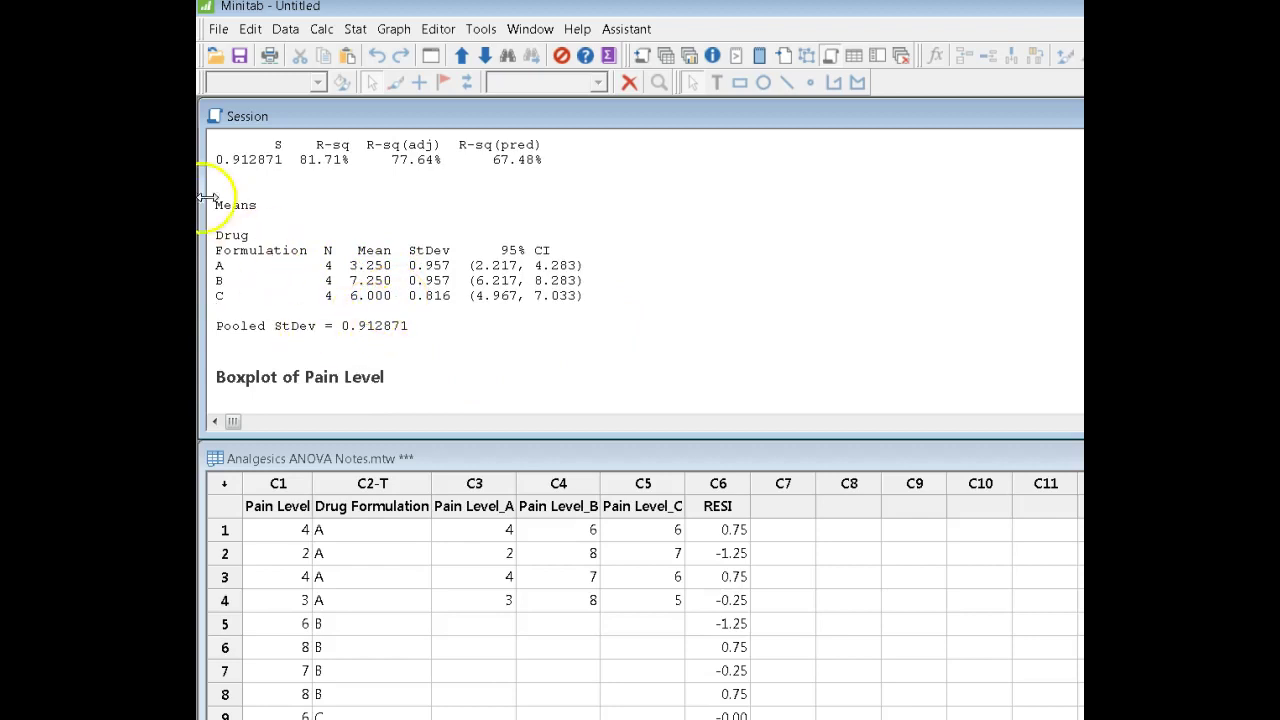
{"action": "left_click", "coordinate": [217, 159]}
{"action": "left_click_drag", "start_coordinate": [231, 159], "coordinate": [283, 159]}
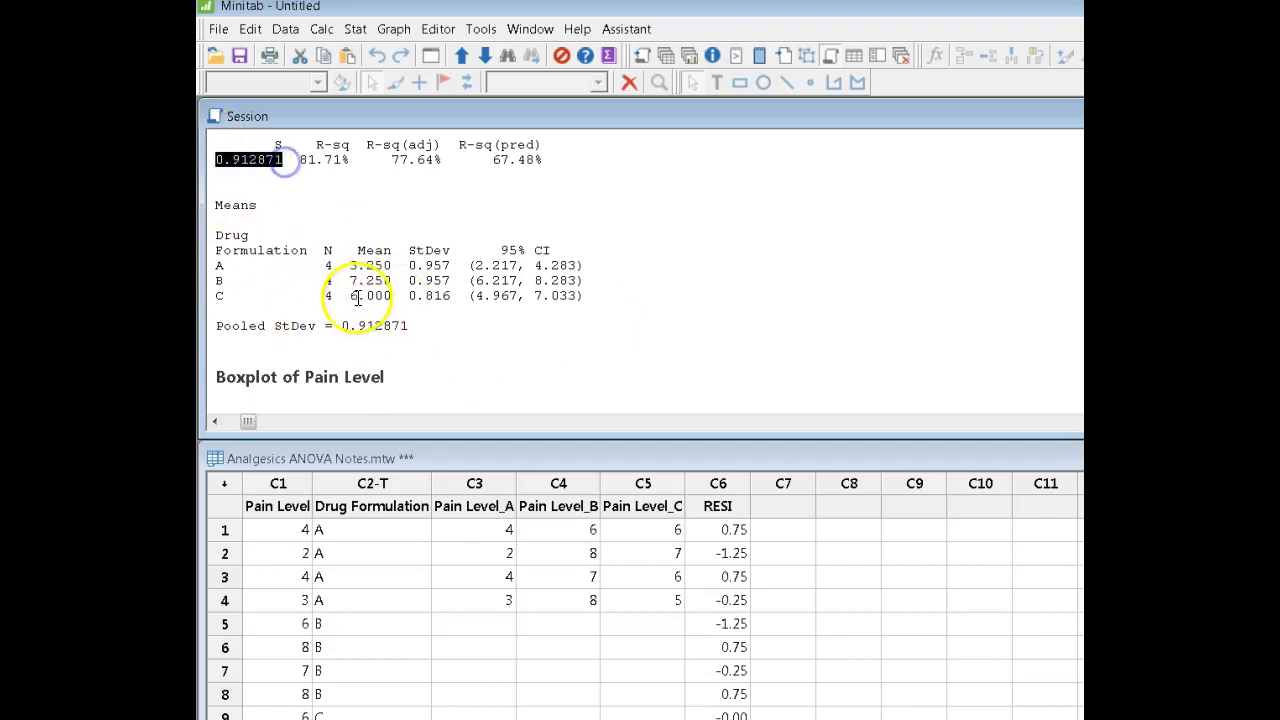
{"action": "left_click_drag", "start_coordinate": [228, 325], "coordinate": [391, 332]}
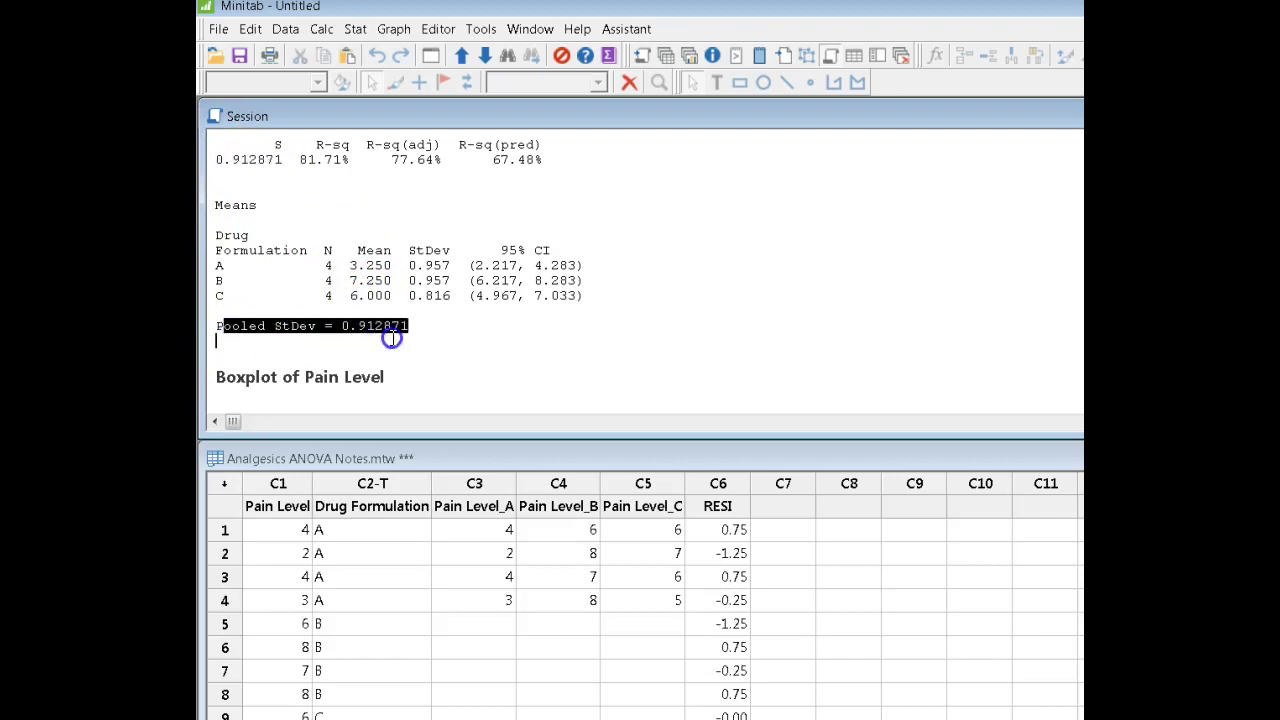
{"action": "left_click", "coordinate": [446, 319]}
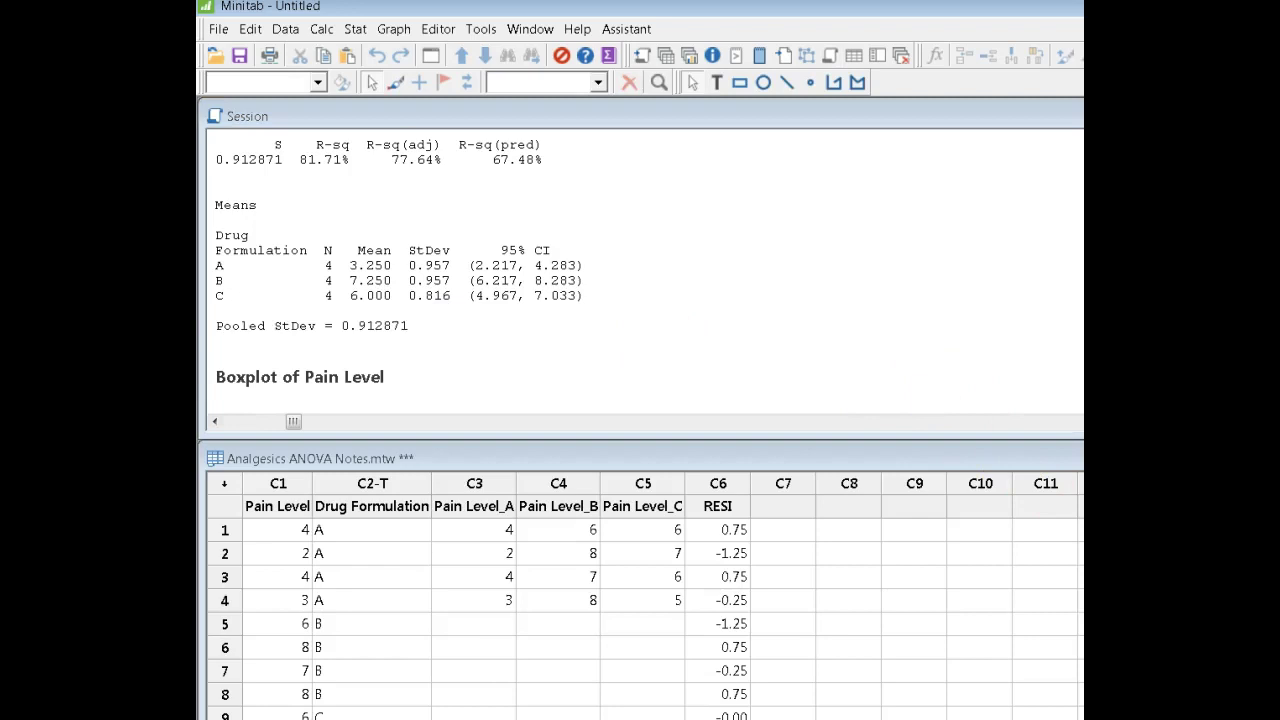
Bring the four-in-one residual plots into view, check normality, equal spread and order patterns, and minimize the window.
{"action": "left_click_drag", "start_coordinate": [1100, 150], "coordinate": [629, 140]}
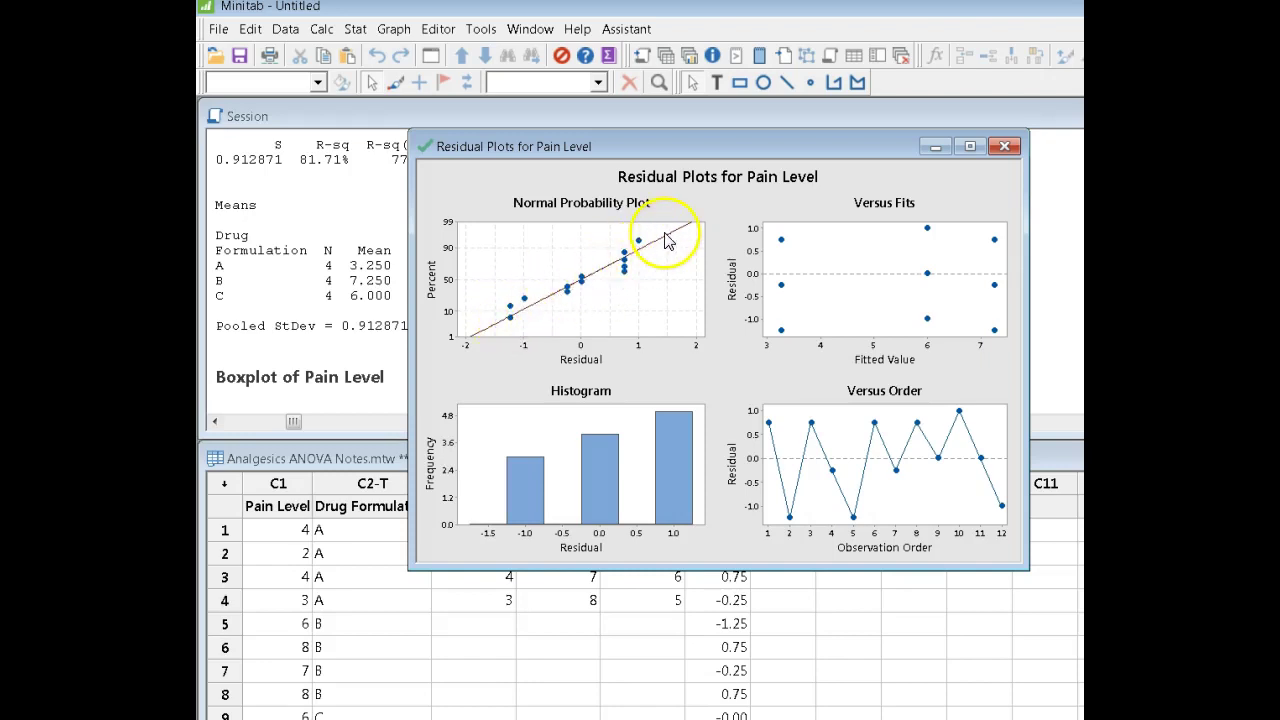
{"action": "mouse_move", "coordinate": [668, 241]}
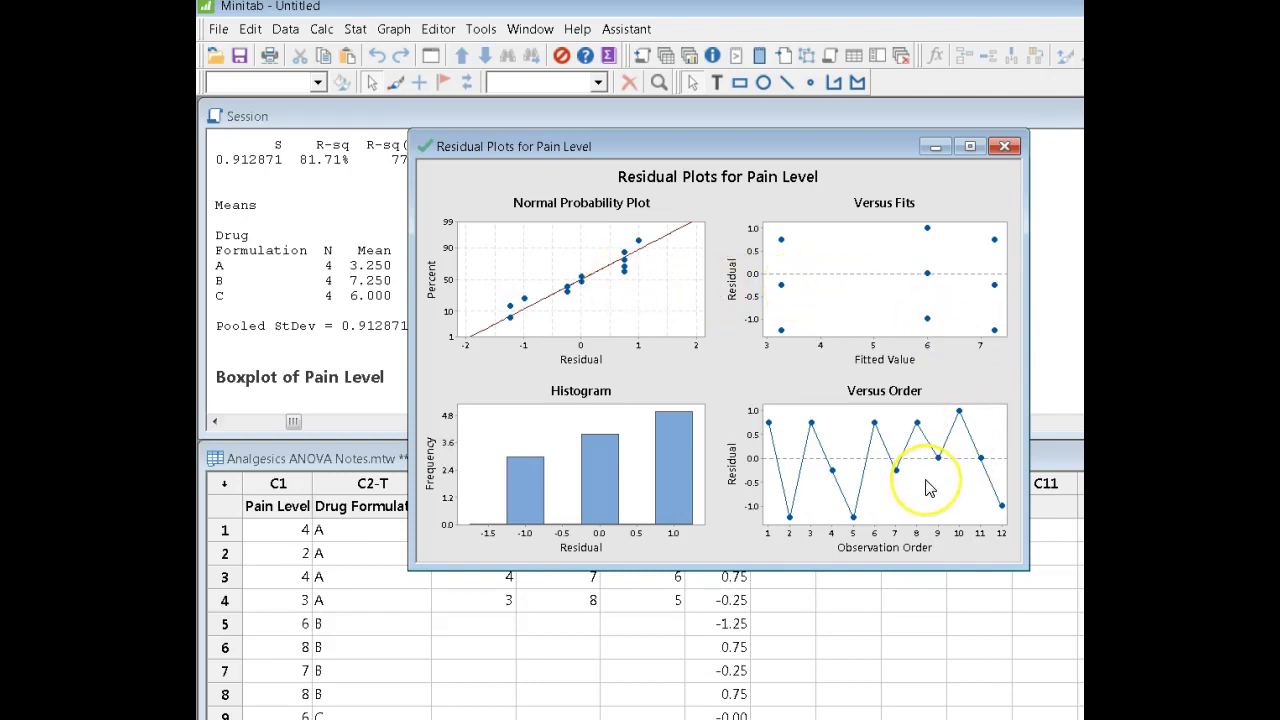
{"action": "left_click", "coordinate": [933, 148]}
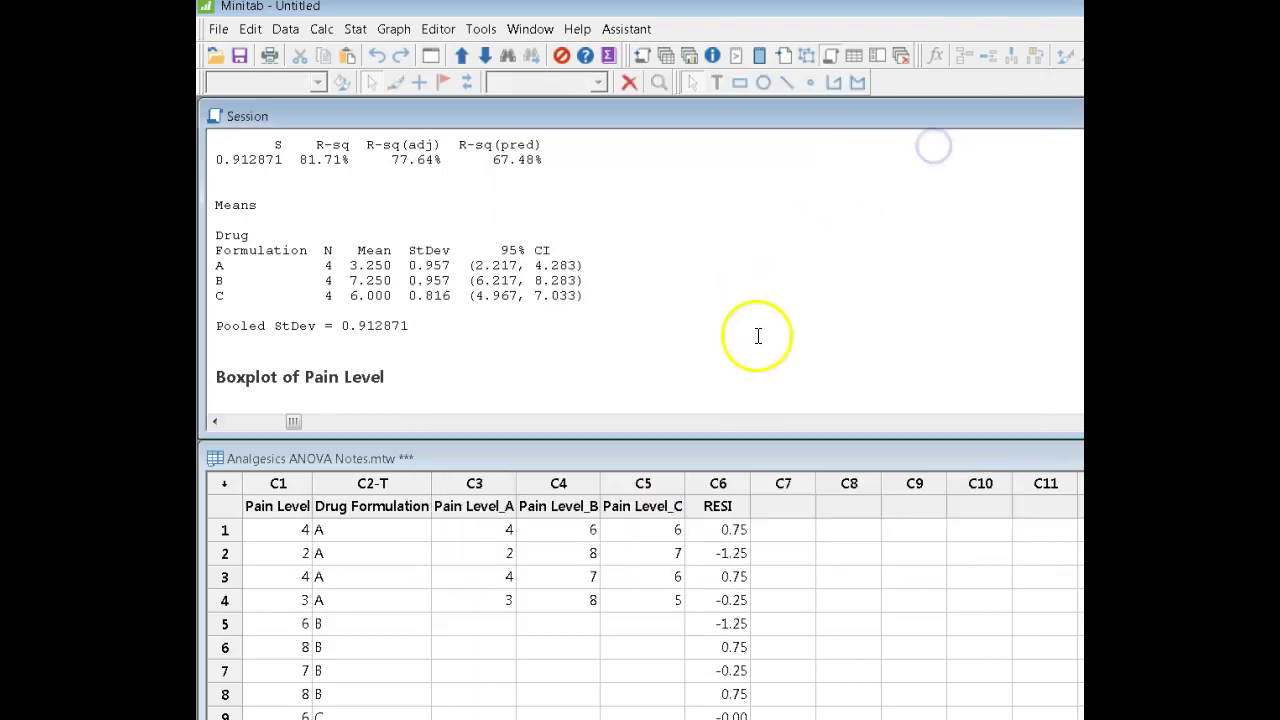
Run a Ryan-Joiner normality test on the RESI column, check the probability plot, and minimize it.
{"action": "left_click", "coordinate": [731, 553]}
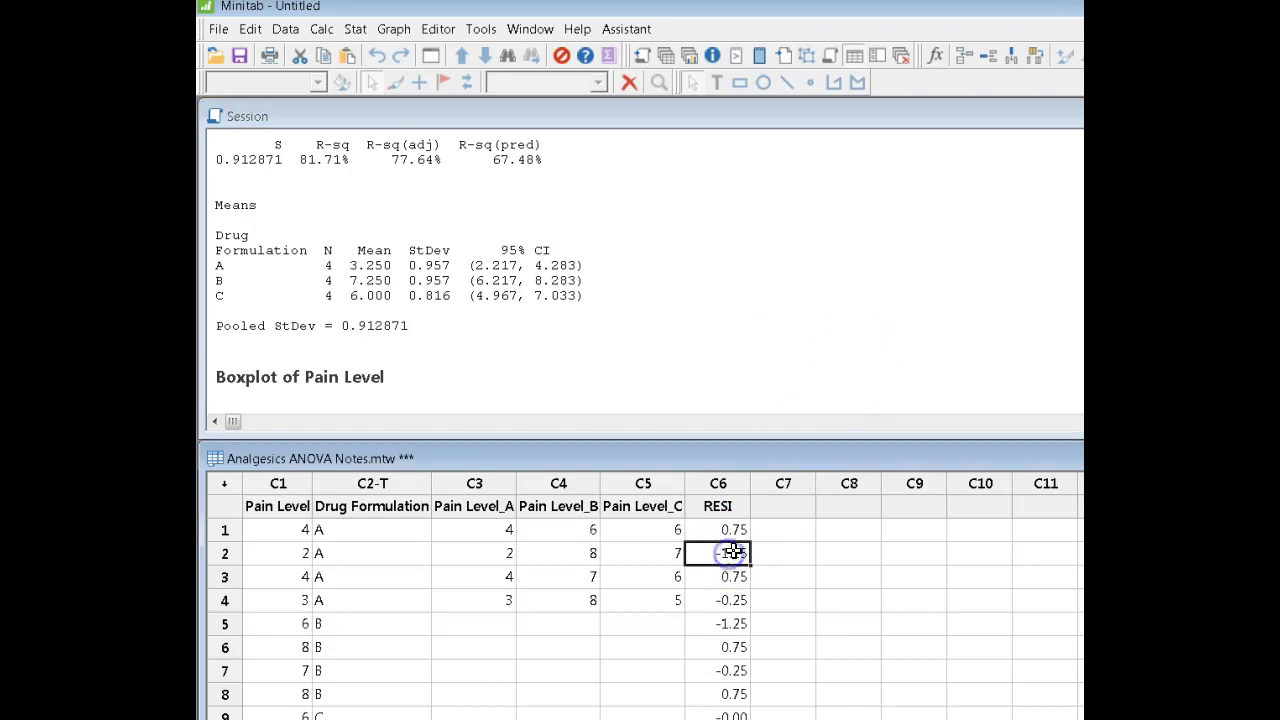
{"action": "left_click", "coordinate": [355, 29]}
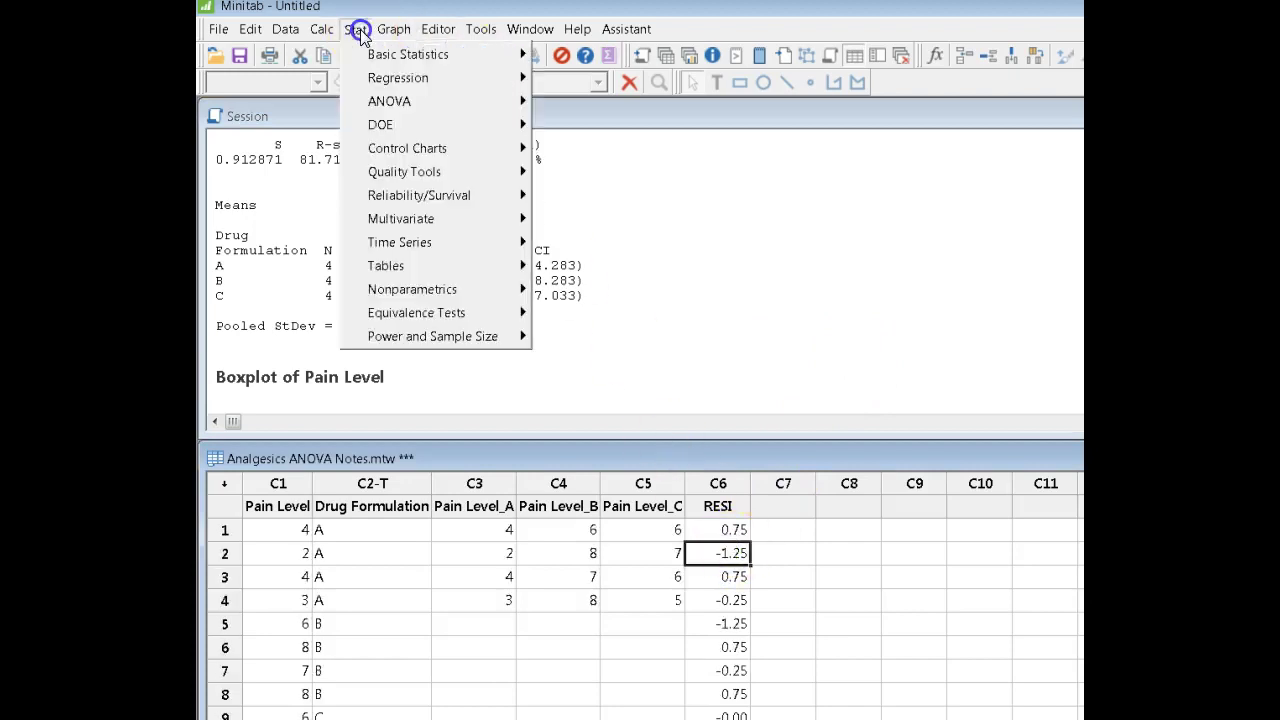
{"action": "mouse_move", "coordinate": [364, 57]}
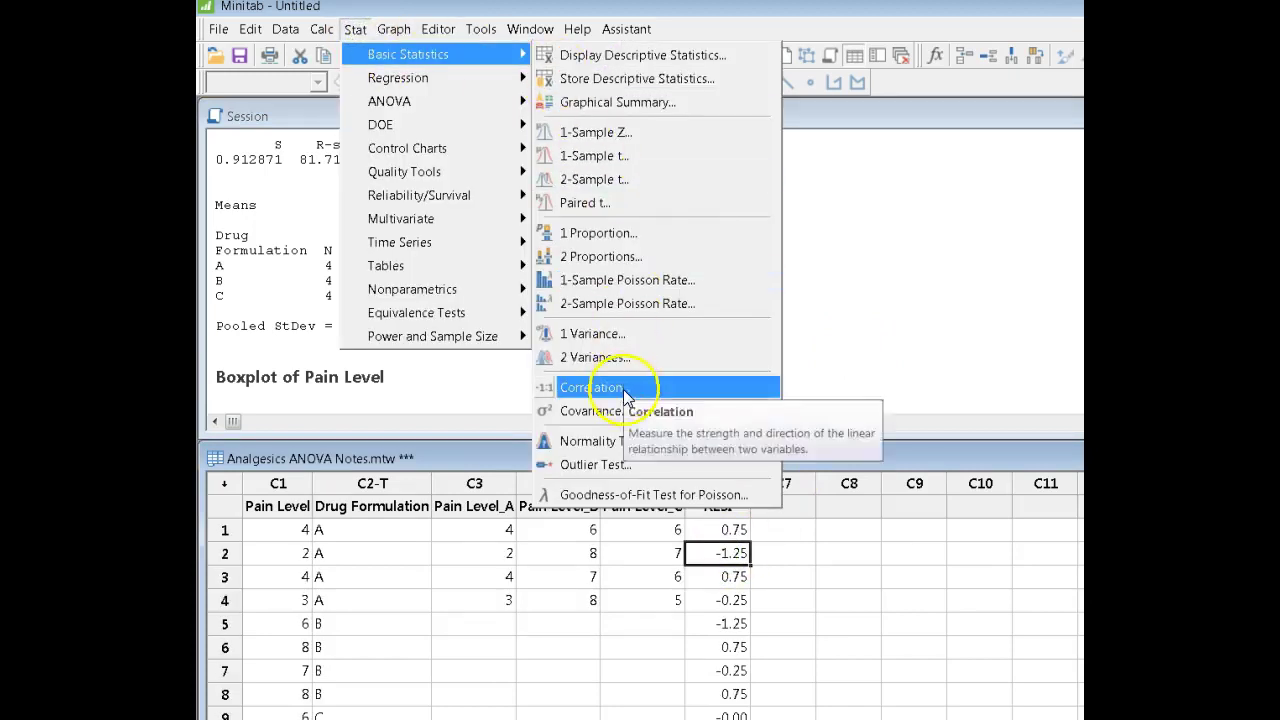
{"action": "left_click", "coordinate": [622, 437]}
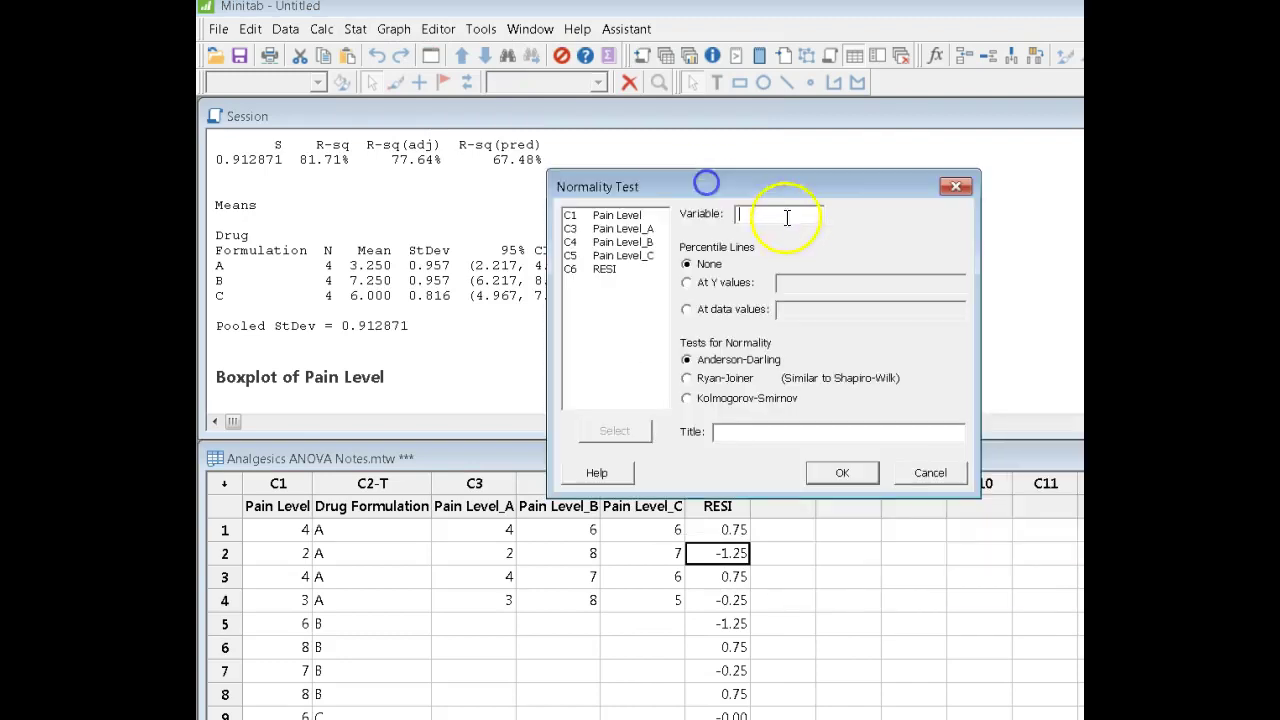
{"action": "left_click", "coordinate": [604, 270]}
{"action": "left_click", "coordinate": [614, 430]}
{"action": "left_click", "coordinate": [686, 378]}
{"action": "left_click", "coordinate": [841, 474]}
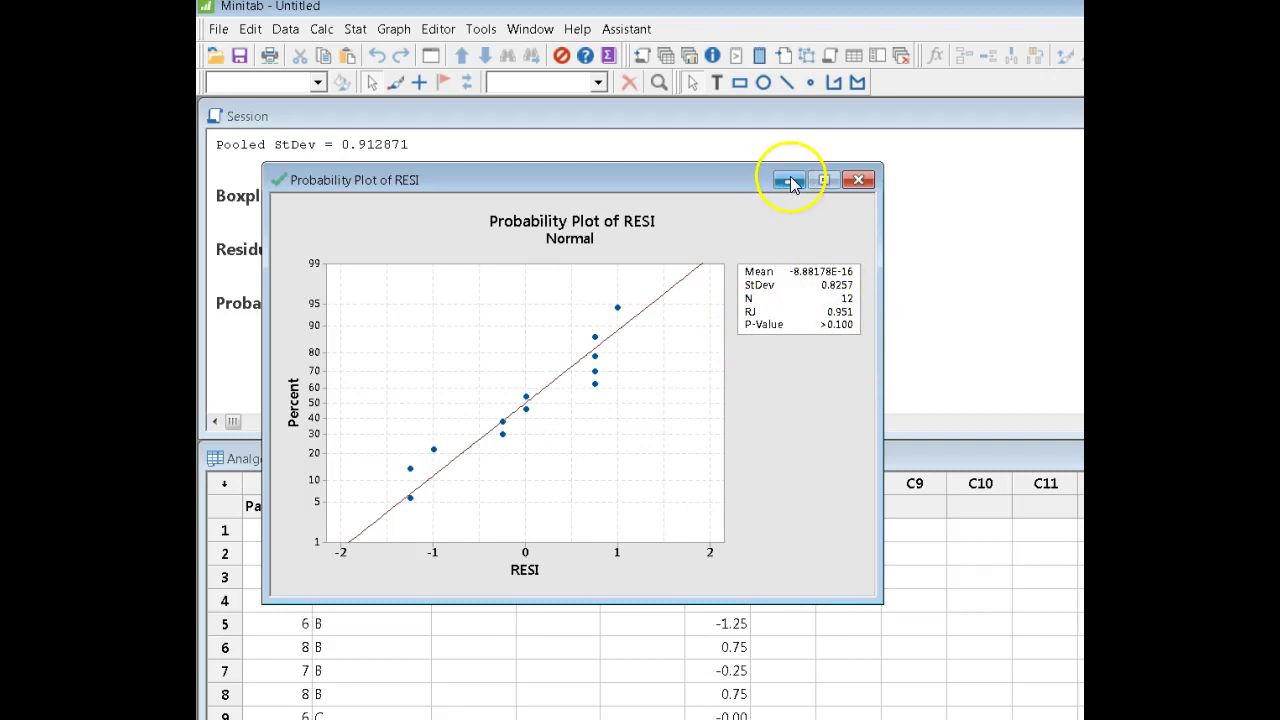
{"action": "left_click", "coordinate": [789, 181]}
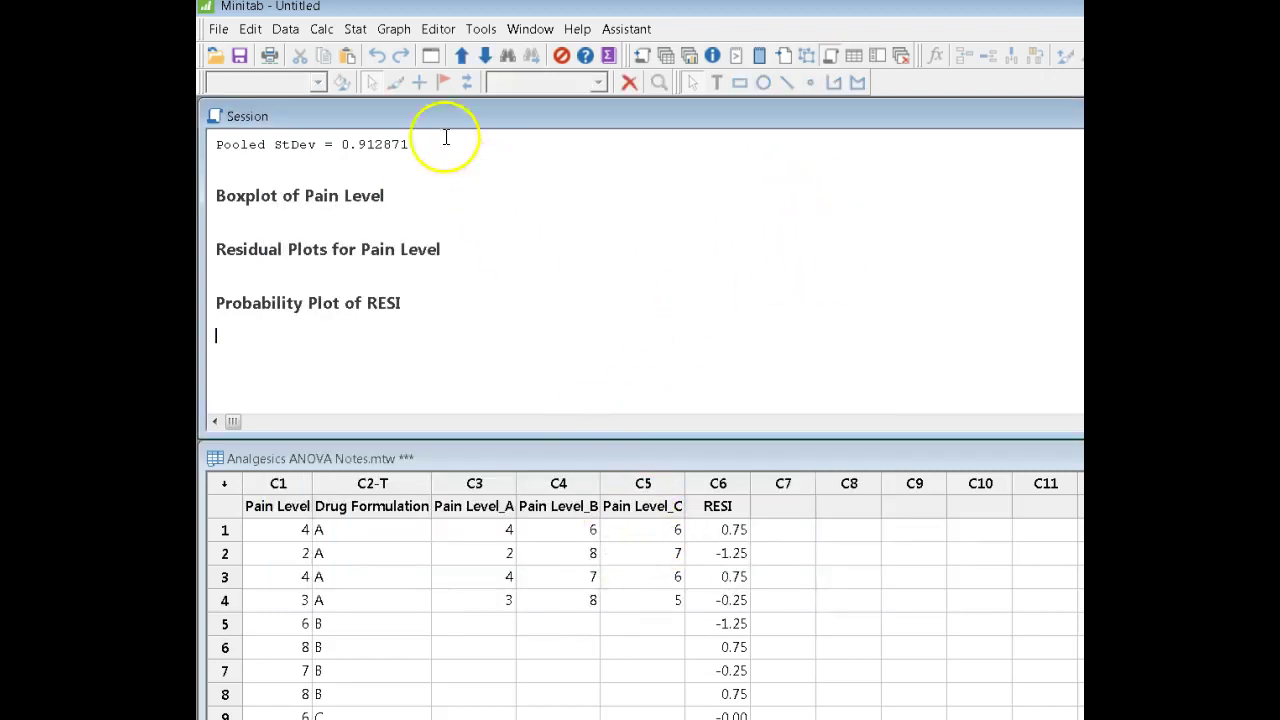
Reopen the boxplot of Pain Level to compare the drug formulations, minimize it, and return to the worksheet.
{"action": "left_click", "coordinate": [530, 29]}
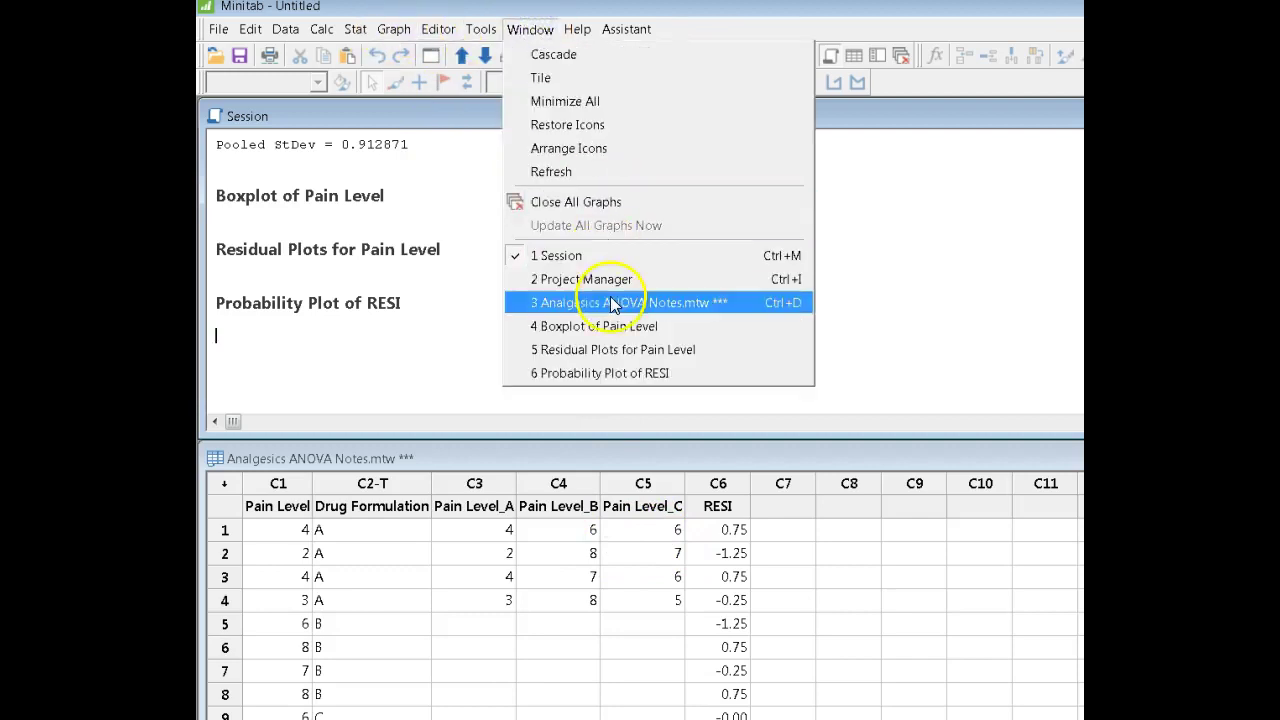
{"action": "left_click", "coordinate": [614, 326]}
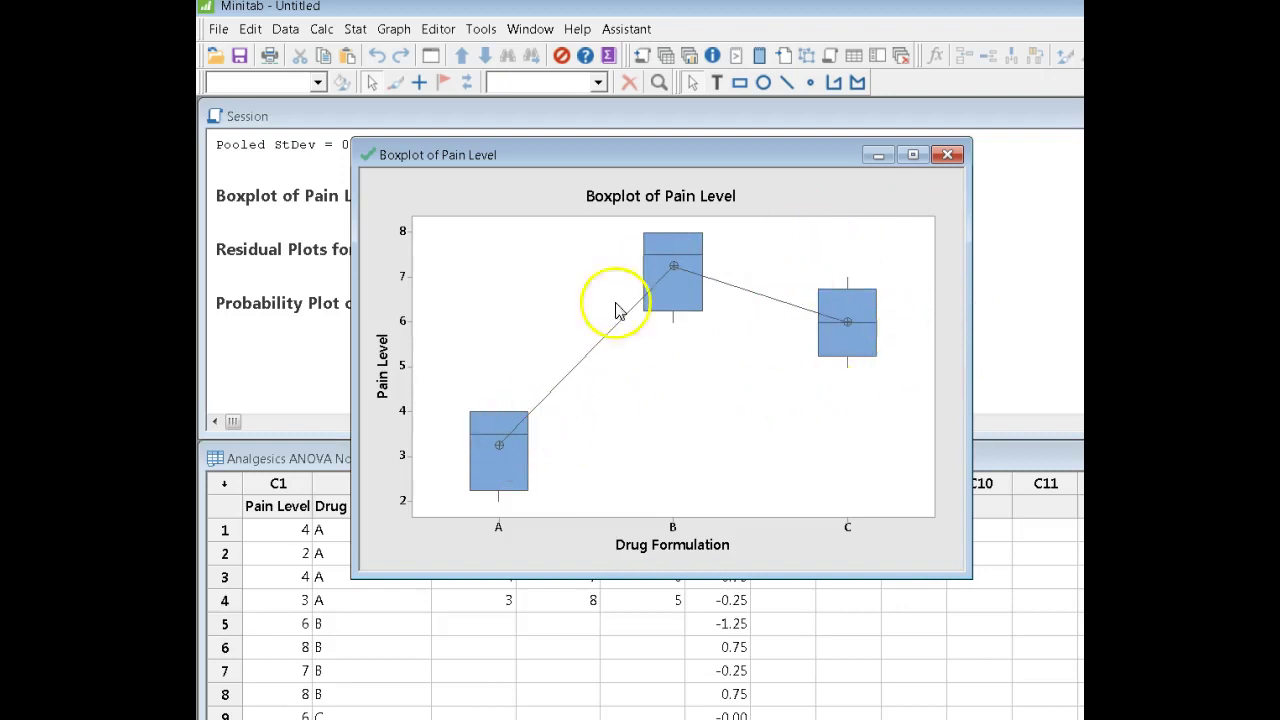
{"action": "left_click", "coordinate": [878, 157]}
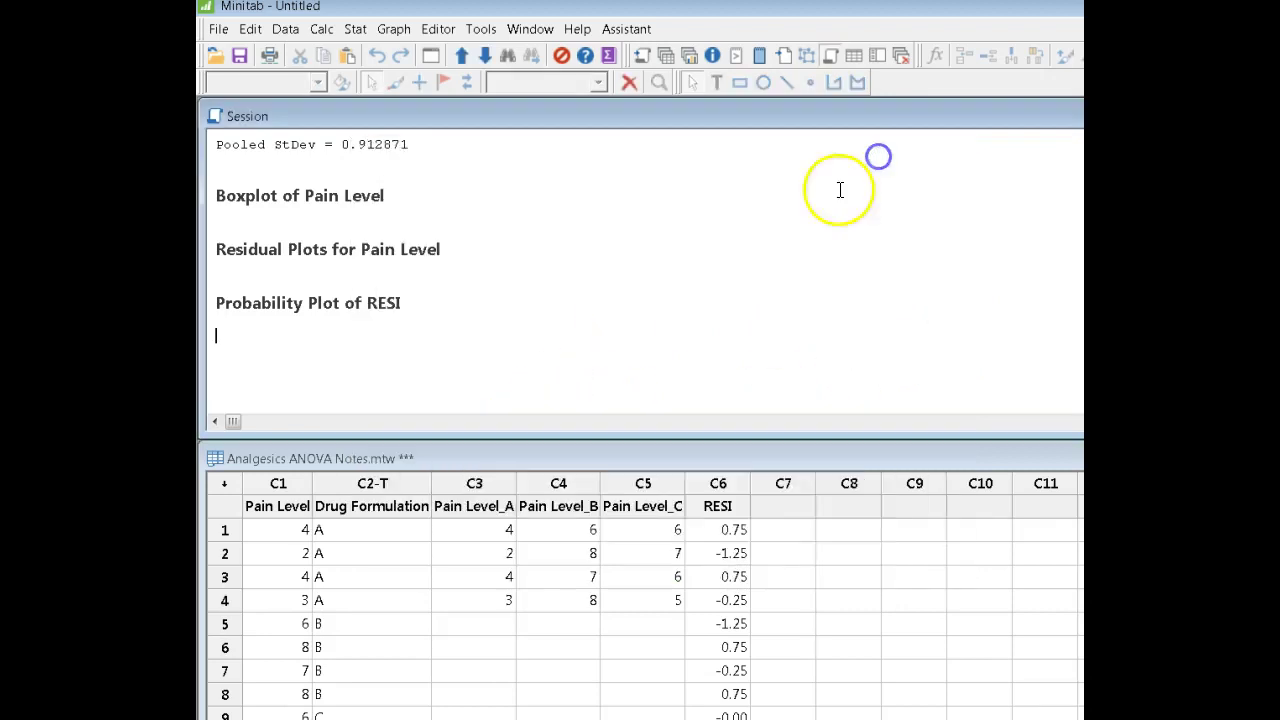
{"action": "left_click", "coordinate": [845, 550]}
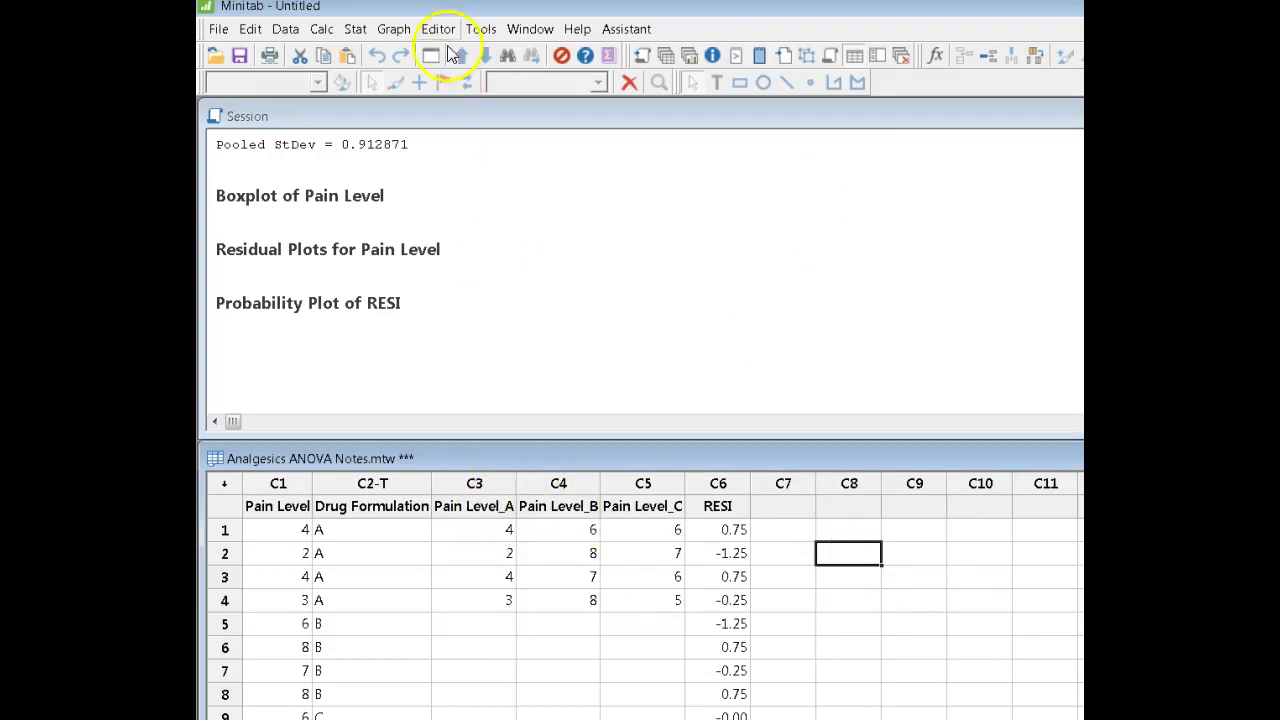
Run a Ryan-Joiner normality test on Pain Level_A, check its P-value, and minimize the probability plot.
{"action": "left_click", "coordinate": [355, 31]}
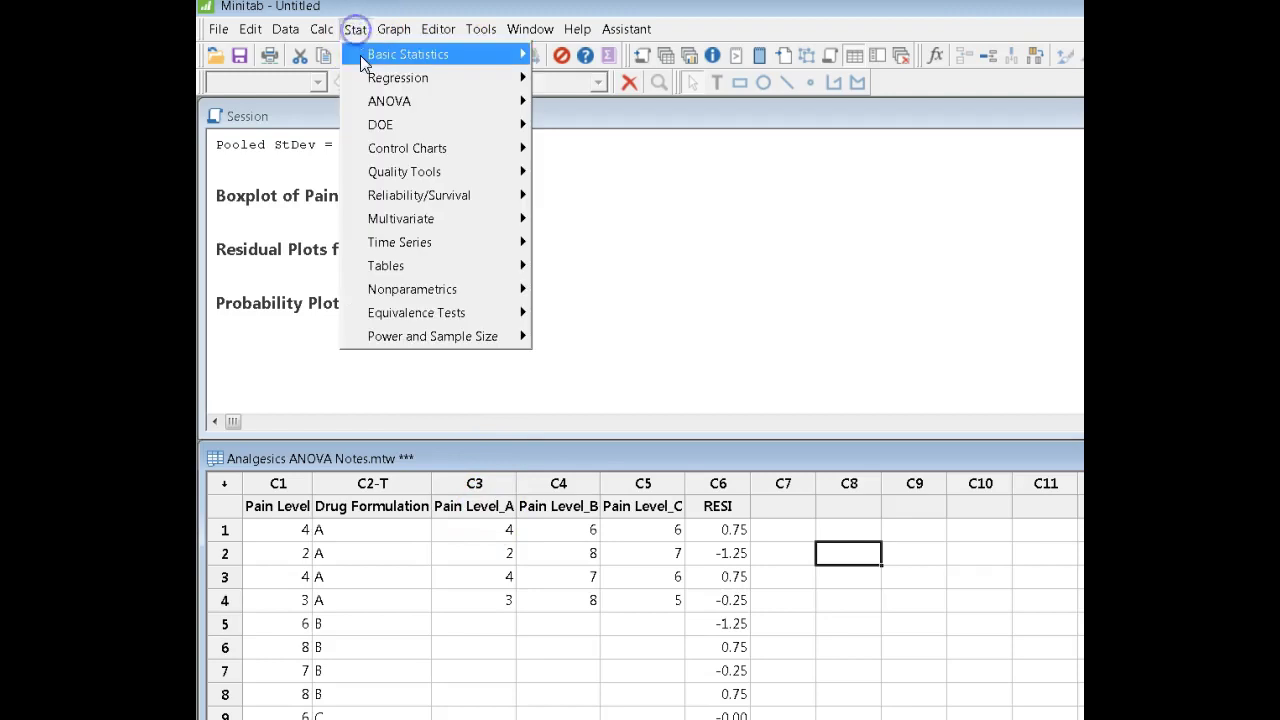
{"action": "mouse_move", "coordinate": [430, 54]}
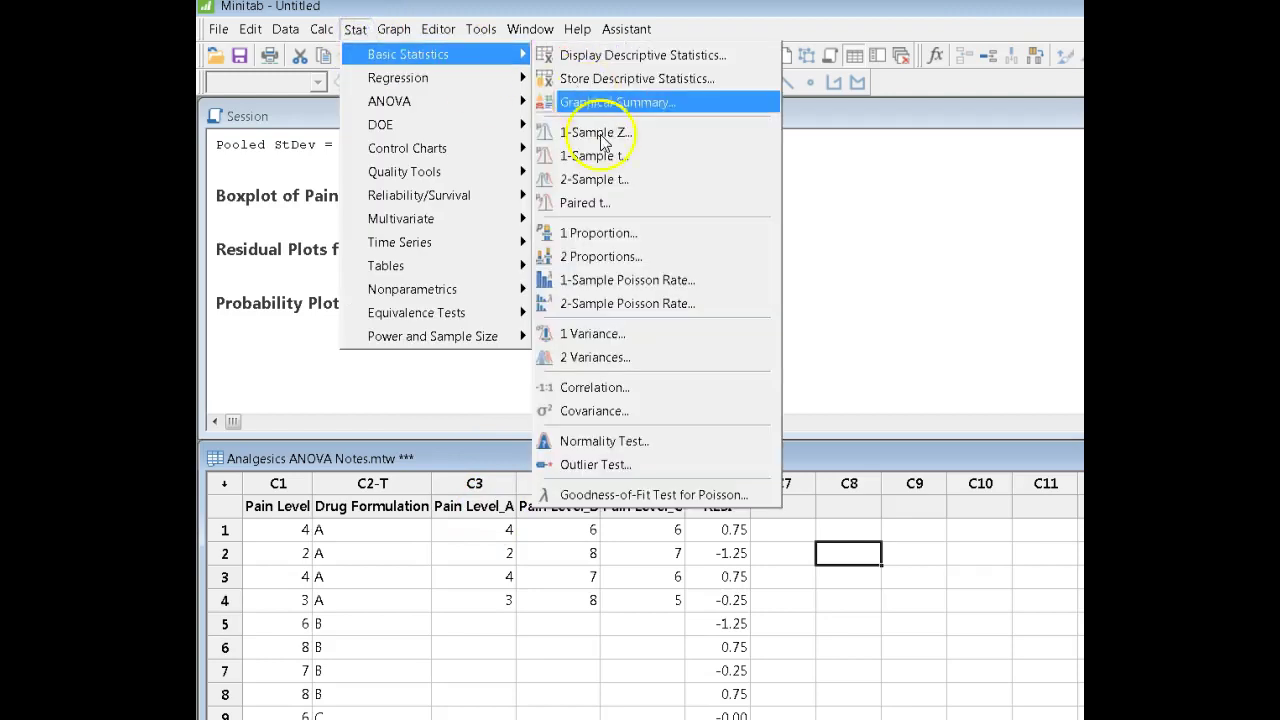
{"action": "left_click", "coordinate": [628, 440]}
{"action": "left_click_drag", "start_coordinate": [920, 290], "coordinate": [675, 172]}
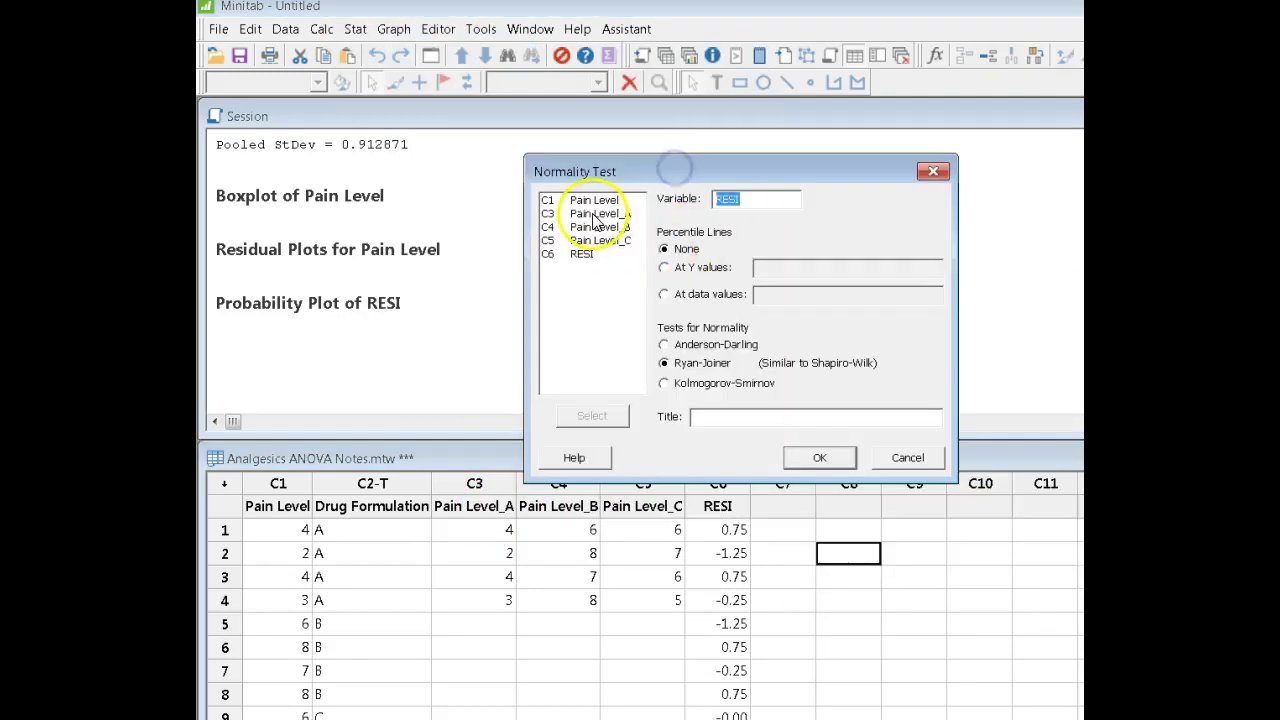
{"action": "left_click", "coordinate": [593, 213]}
{"action": "left_click", "coordinate": [615, 417]}
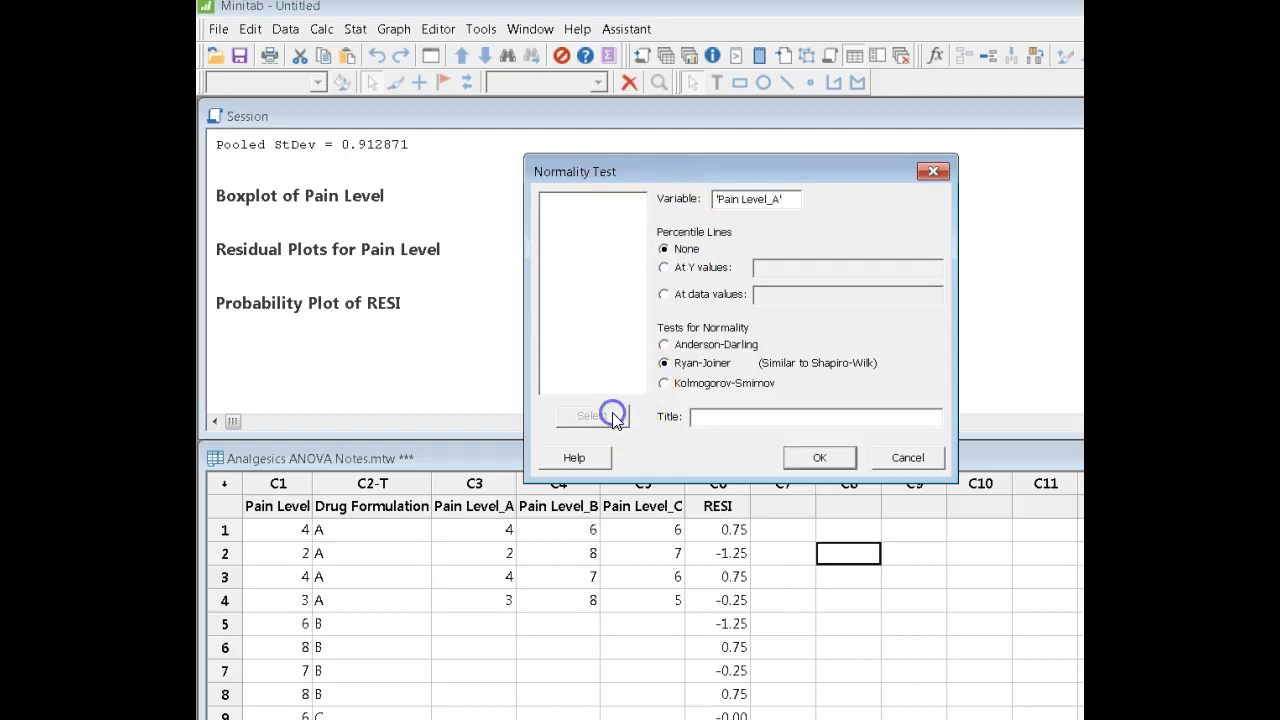
{"action": "left_click", "coordinate": [819, 457]}
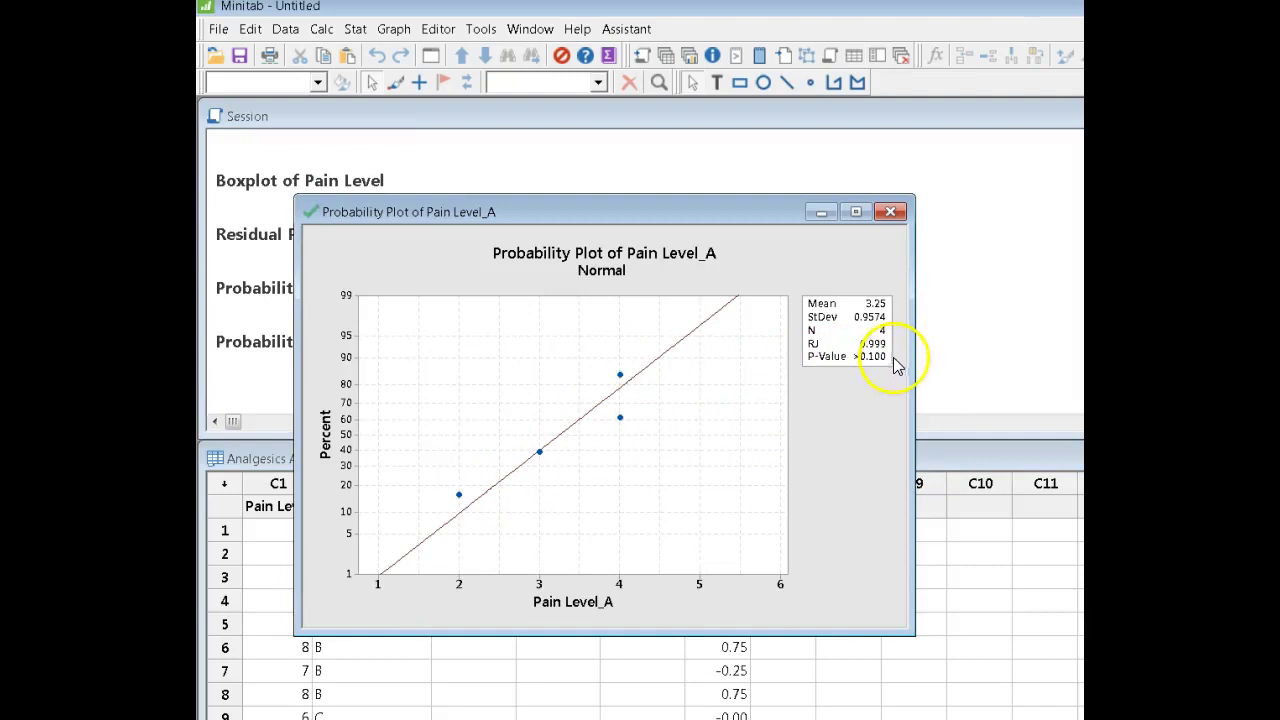
{"action": "left_click", "coordinate": [820, 213]}
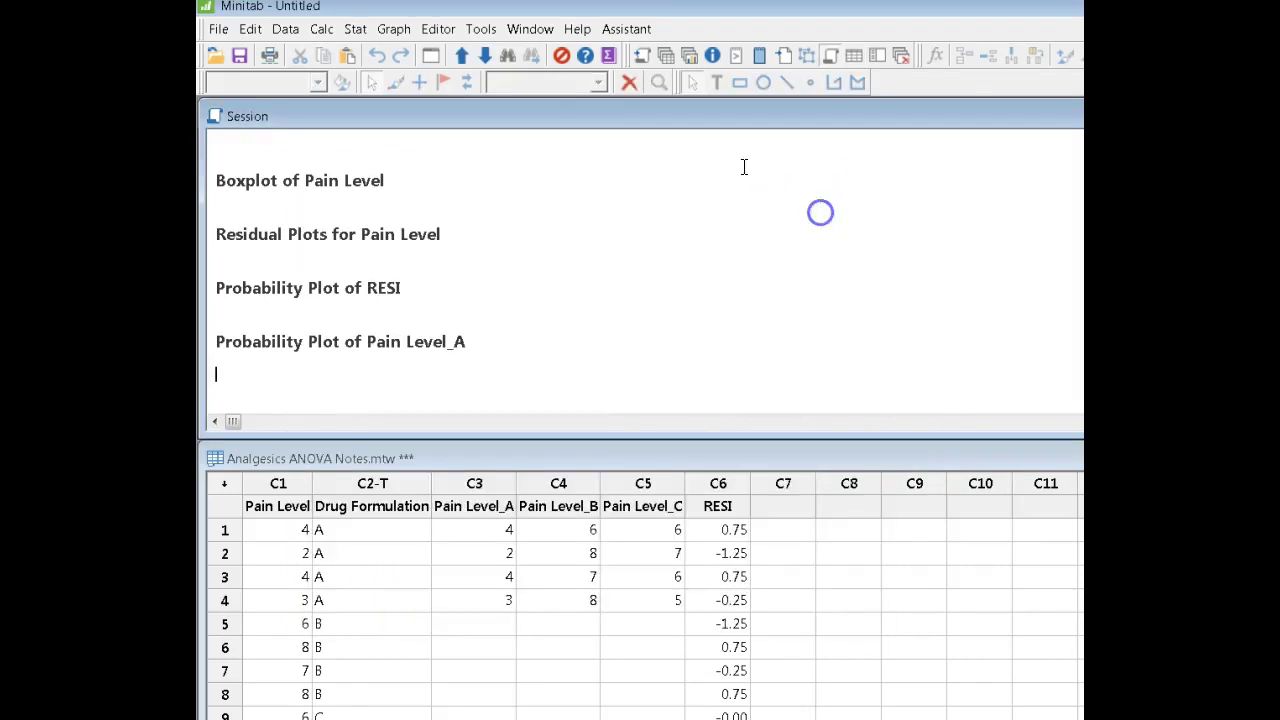
Repeat the Ryan-Joiner normality test for Pain Level_B and minimize its probability plot.
{"action": "left_click", "coordinate": [433, 57]}
{"action": "left_click_drag", "start_coordinate": [923, 290], "coordinate": [533, 149]}
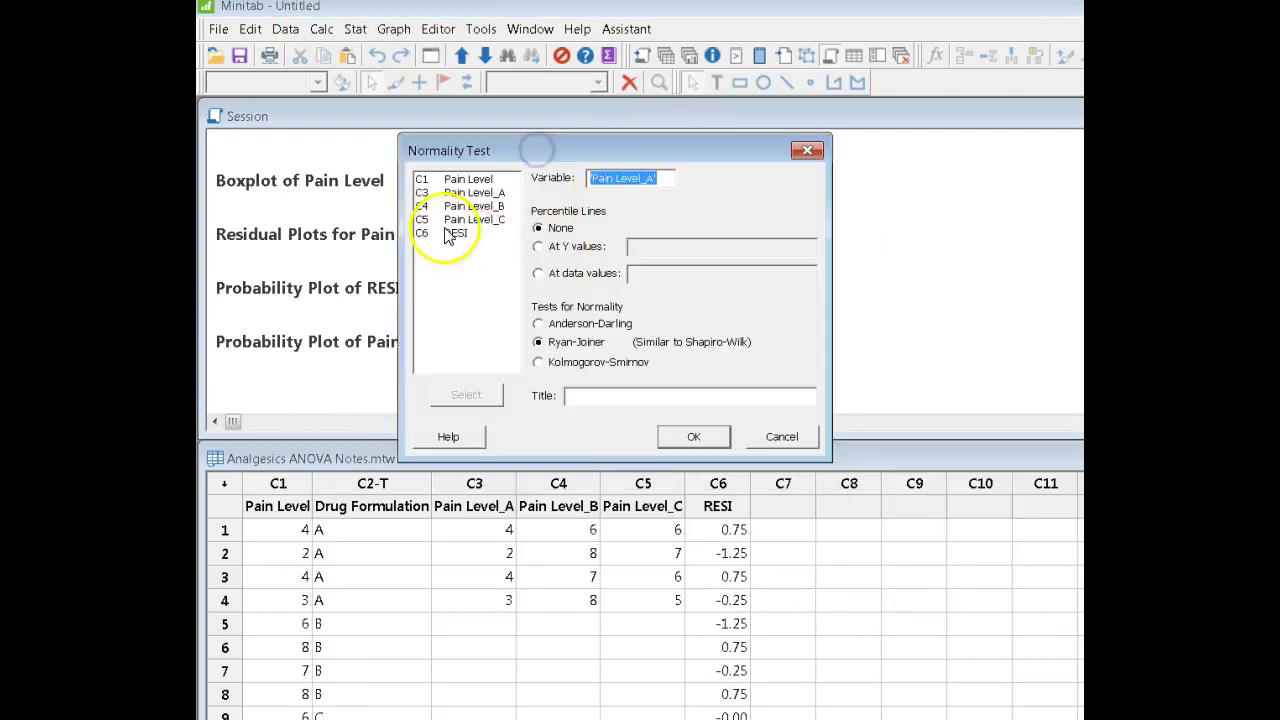
{"action": "left_click", "coordinate": [474, 206]}
{"action": "left_click", "coordinate": [466, 394]}
{"action": "left_click", "coordinate": [719, 440]}
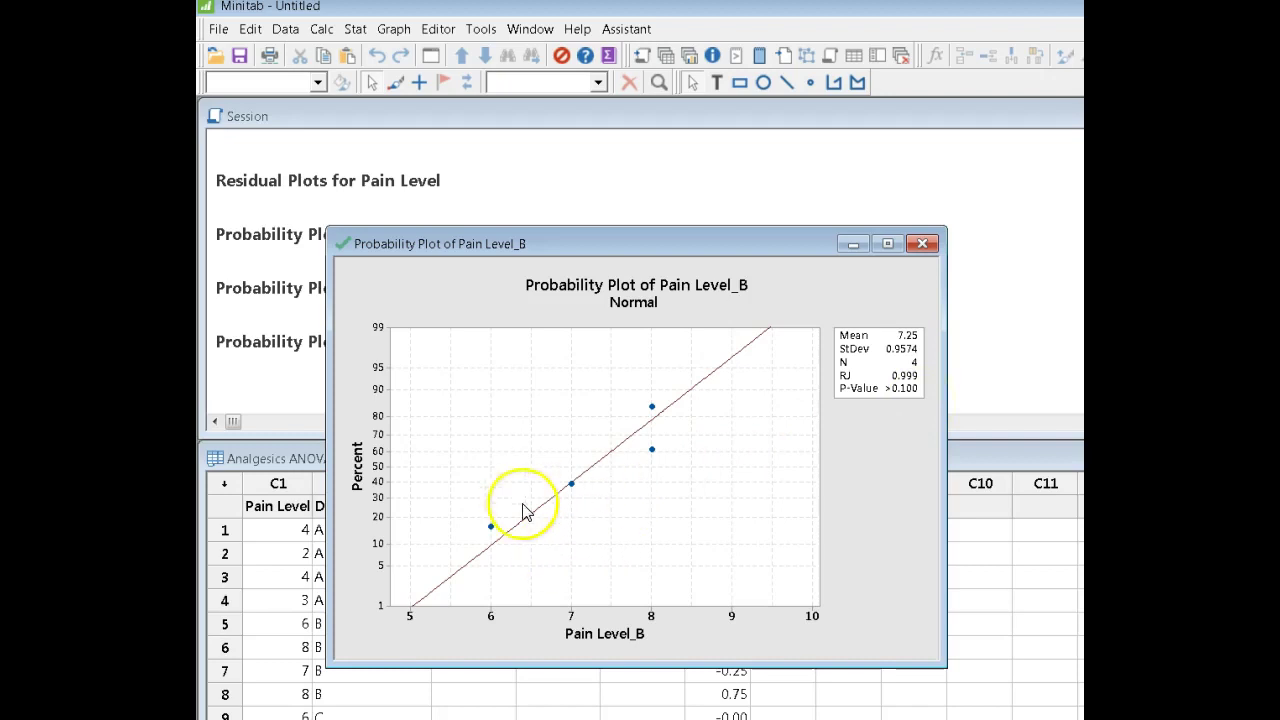
{"action": "left_click", "coordinate": [853, 245]}
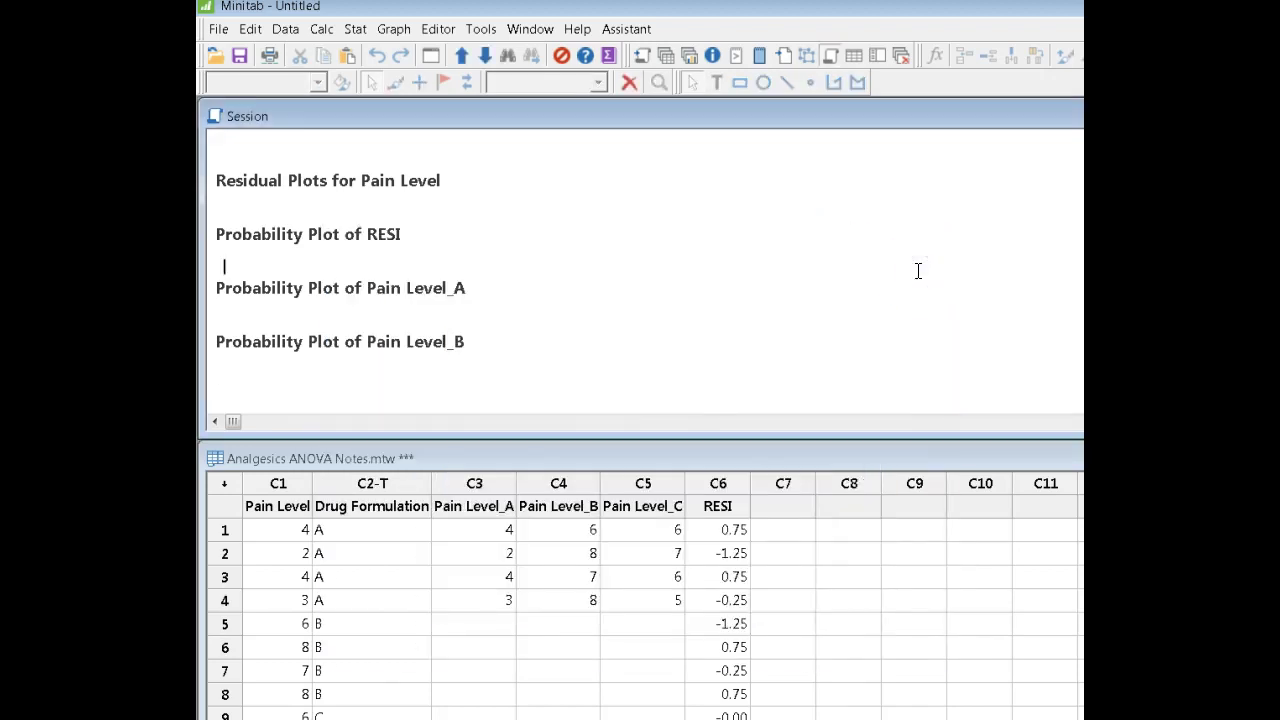
Reopen the one-way ANOVA of Pain Level by Drug Formulation and enable Tukey comparisons at an error rate of 5.
{"action": "scroll", "coordinate": [920, 270], "scroll_direction": "up", "scroll_amount": 5}
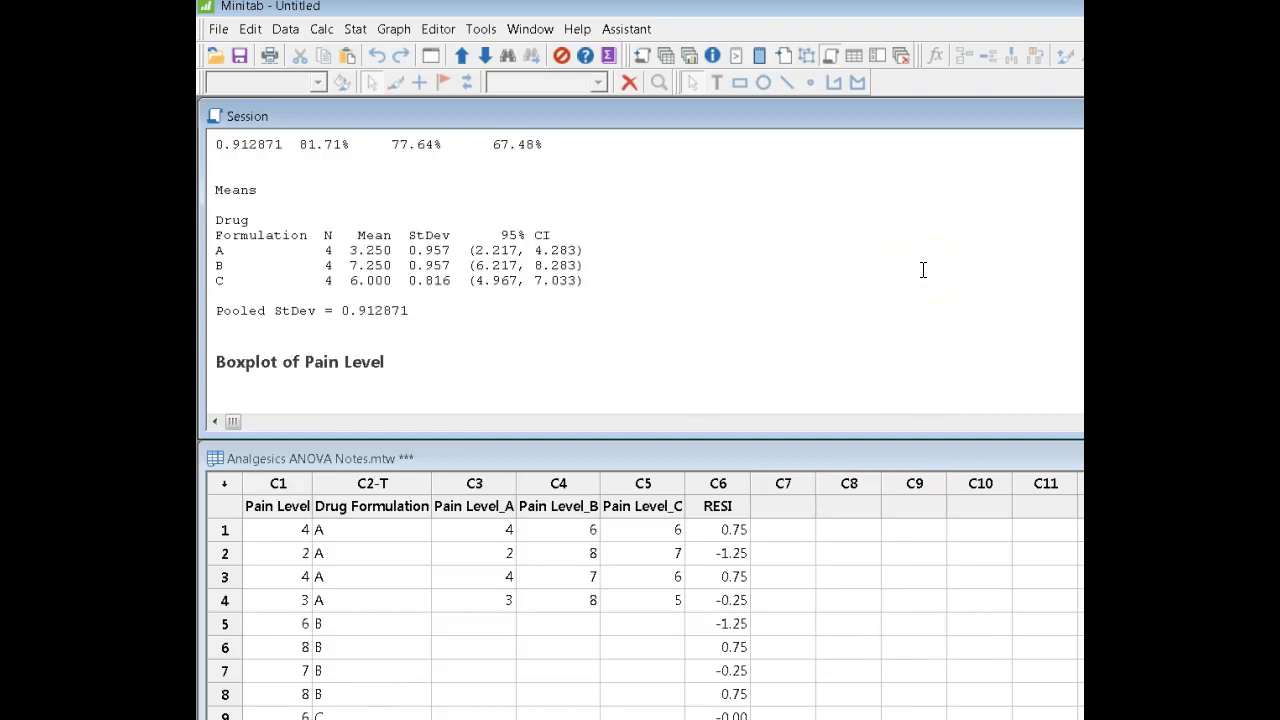
{"action": "scroll", "coordinate": [923, 270], "scroll_direction": "down", "scroll_amount": 3}
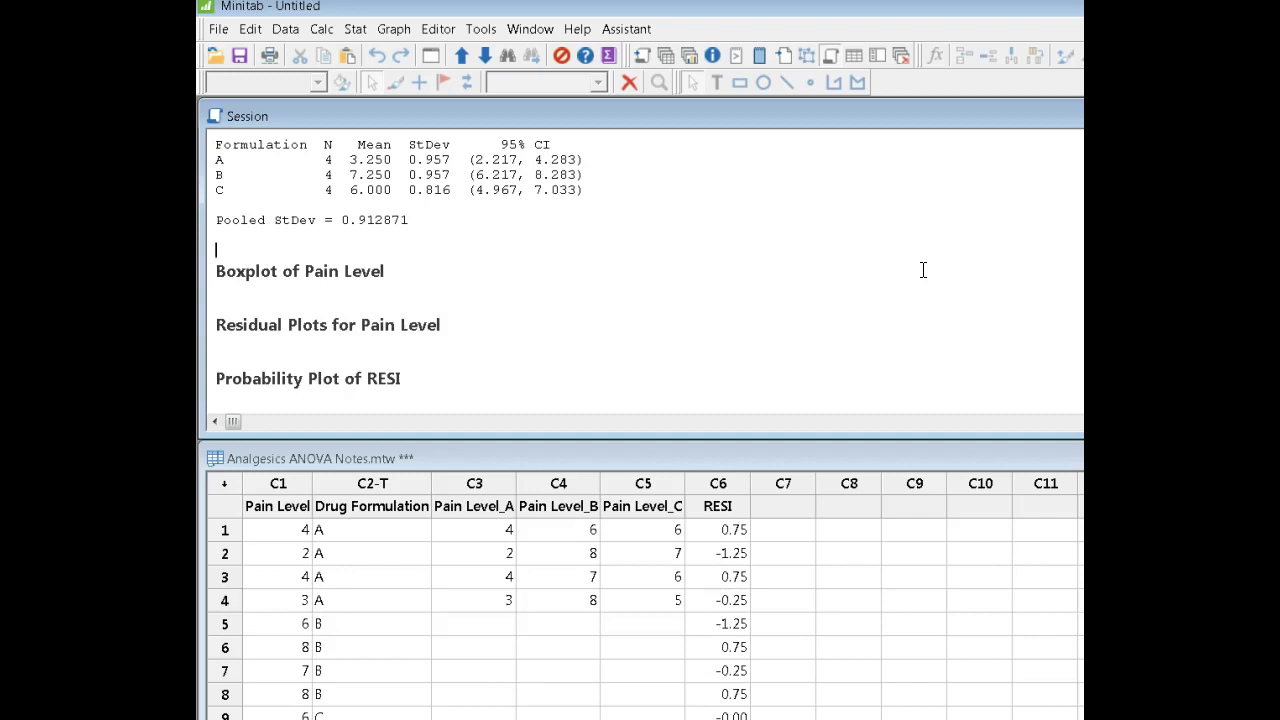
{"action": "left_click", "coordinate": [360, 29]}
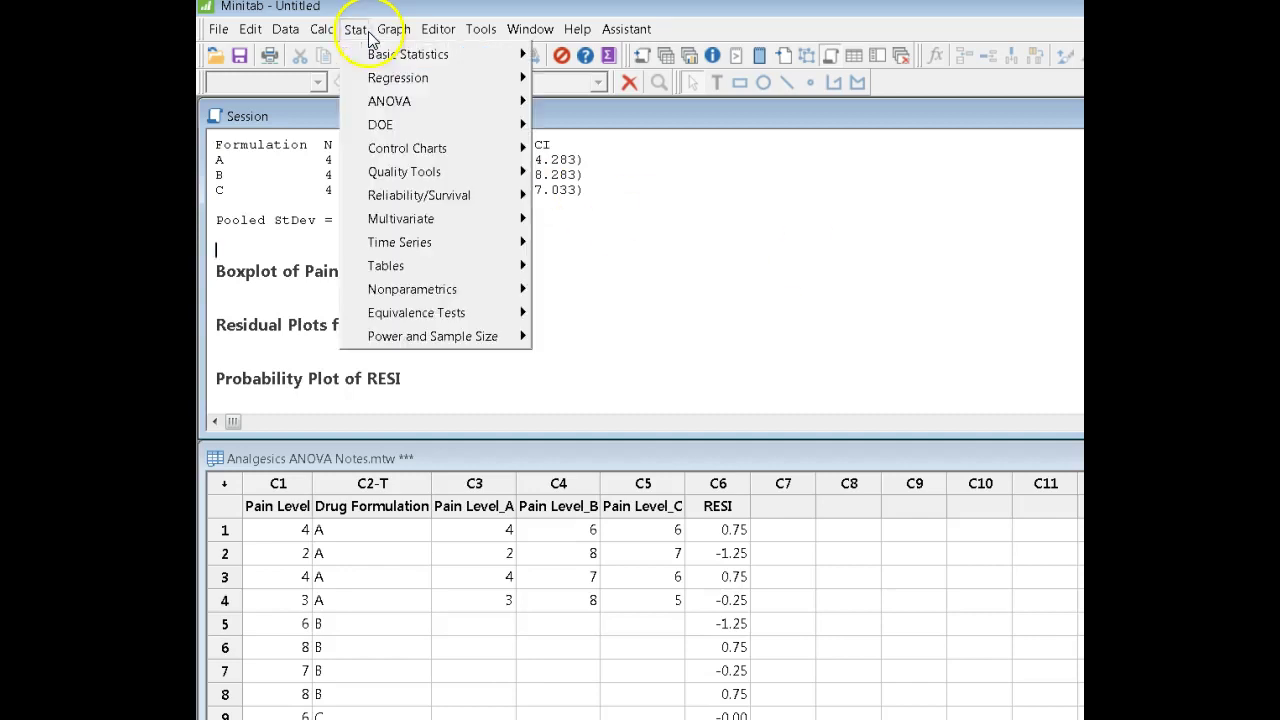
{"action": "mouse_move", "coordinate": [390, 101]}
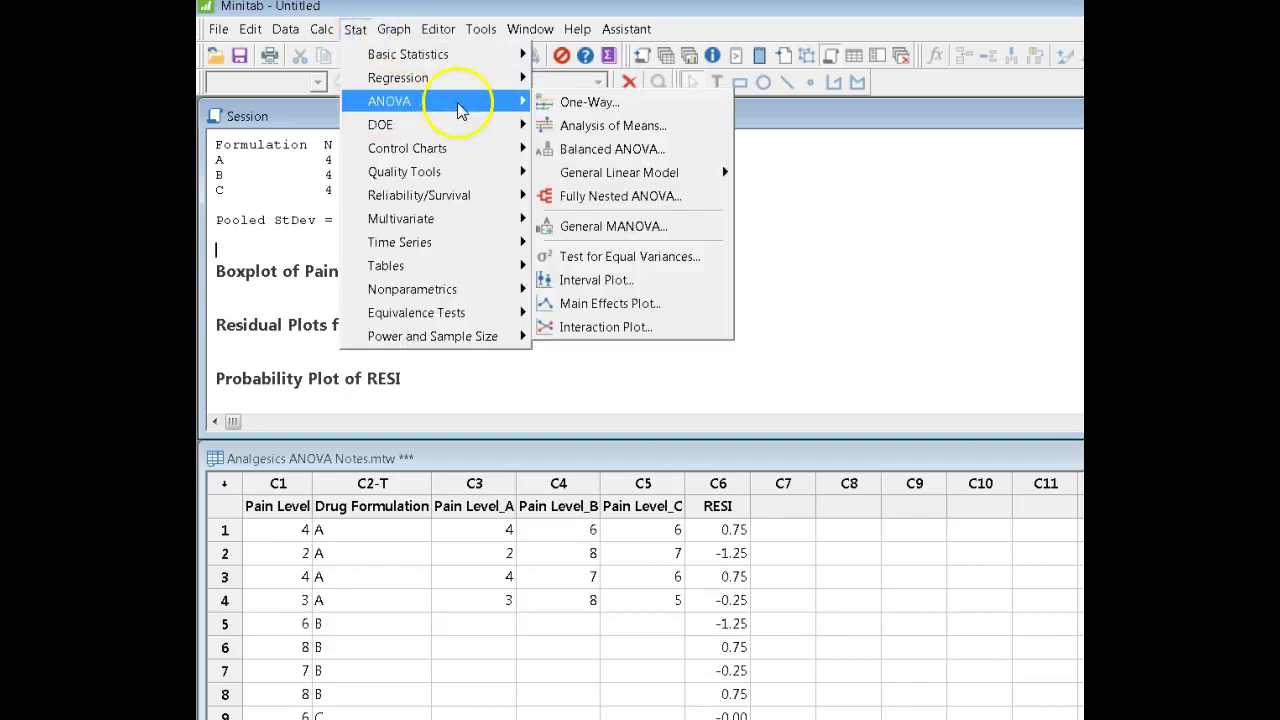
{"action": "left_click", "coordinate": [598, 103]}
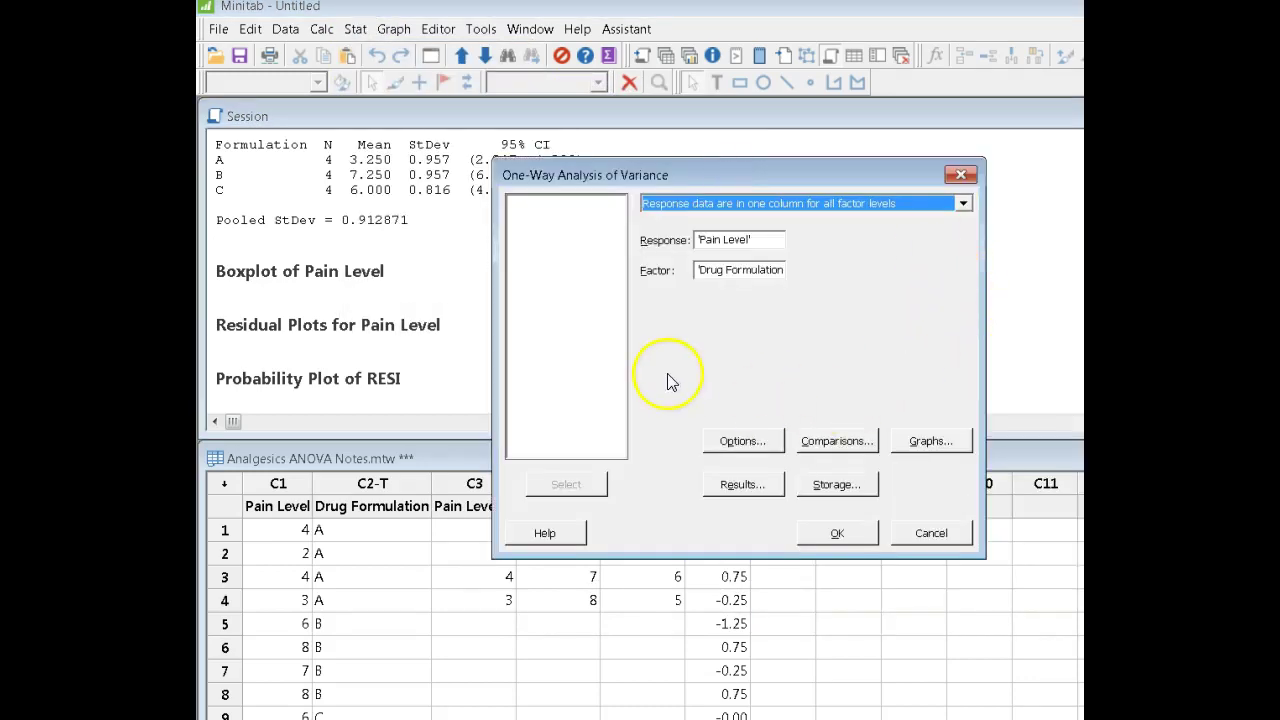
{"action": "left_click", "coordinate": [838, 443]}
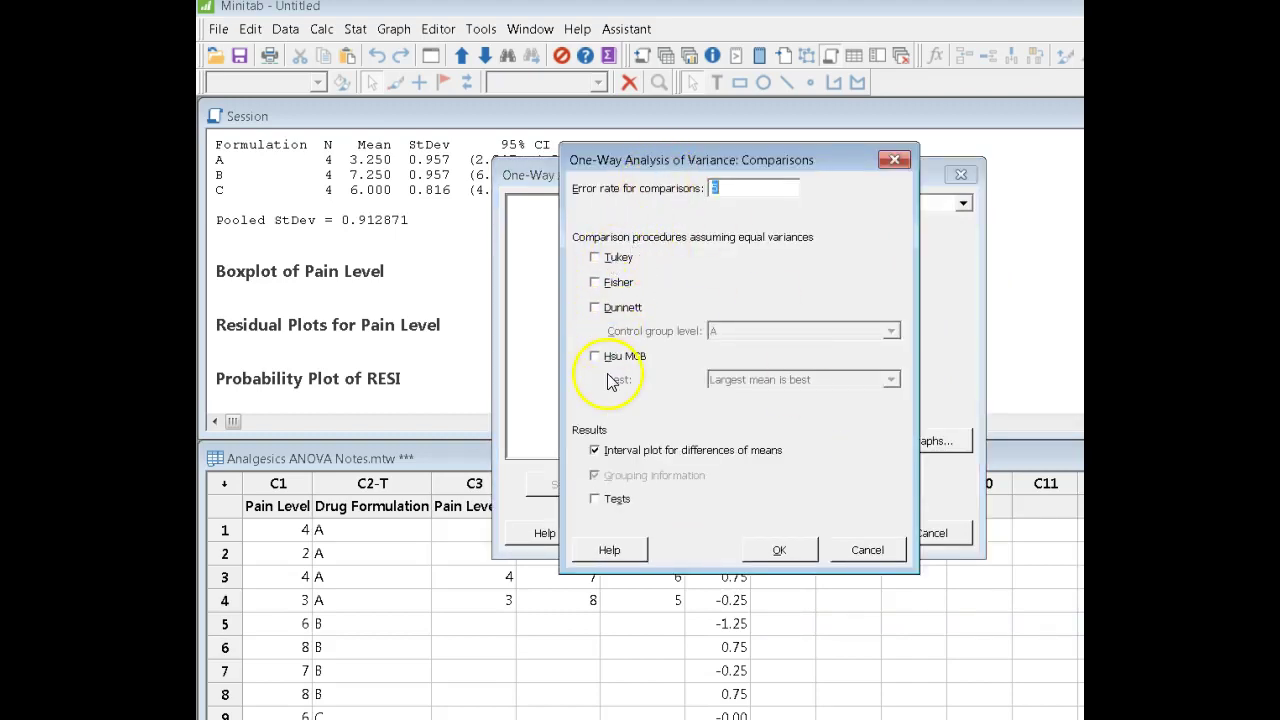
{"action": "left_click", "coordinate": [597, 259]}
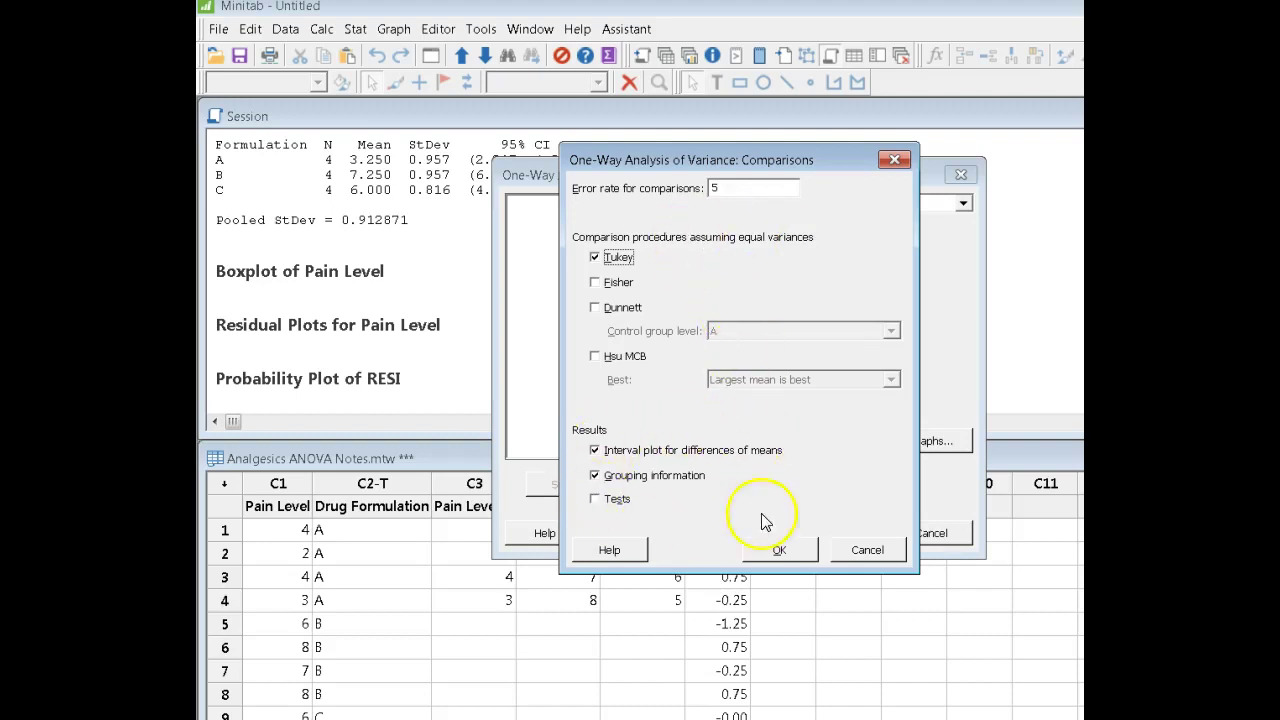
{"action": "left_click", "coordinate": [779, 550]}
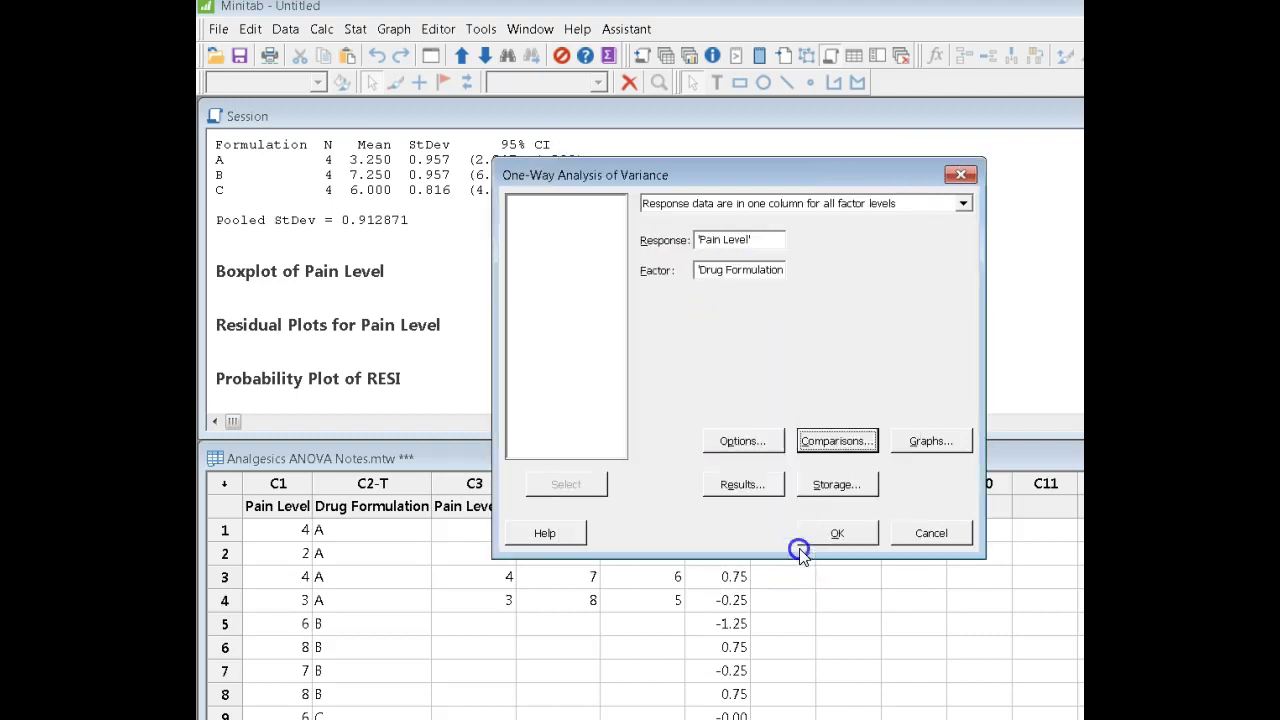
Turn off the boxplot and the four-in-one residual plots, and run the ANOVA.
{"action": "left_click", "coordinate": [928, 442]}
{"action": "left_click", "coordinate": [681, 250]}
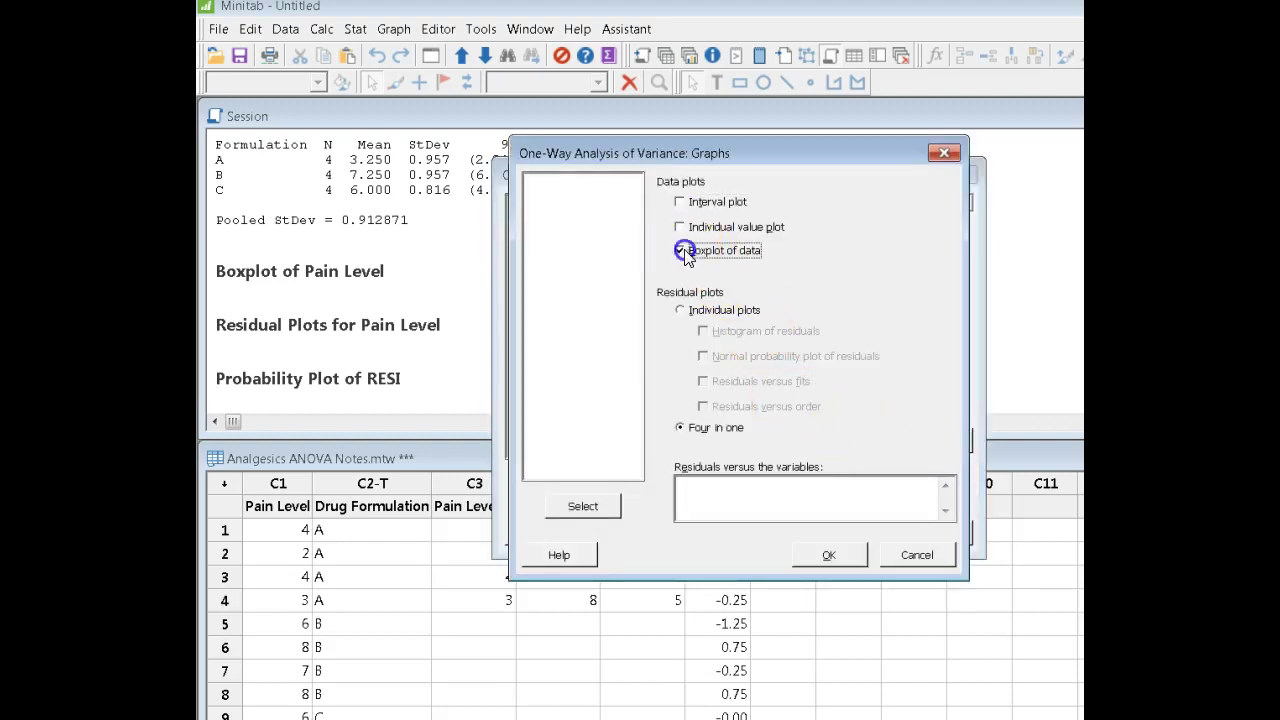
{"action": "left_click", "coordinate": [680, 310]}
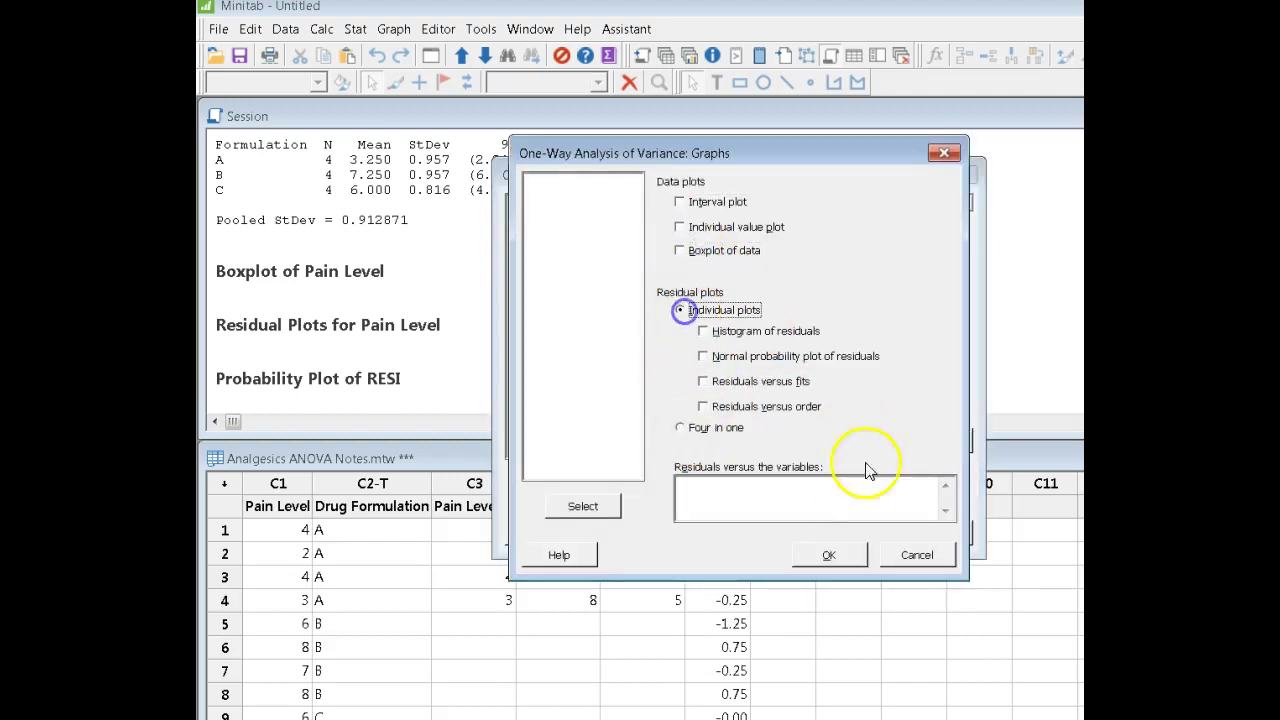
{"action": "left_click", "coordinate": [829, 554]}
{"action": "left_click", "coordinate": [839, 533]}
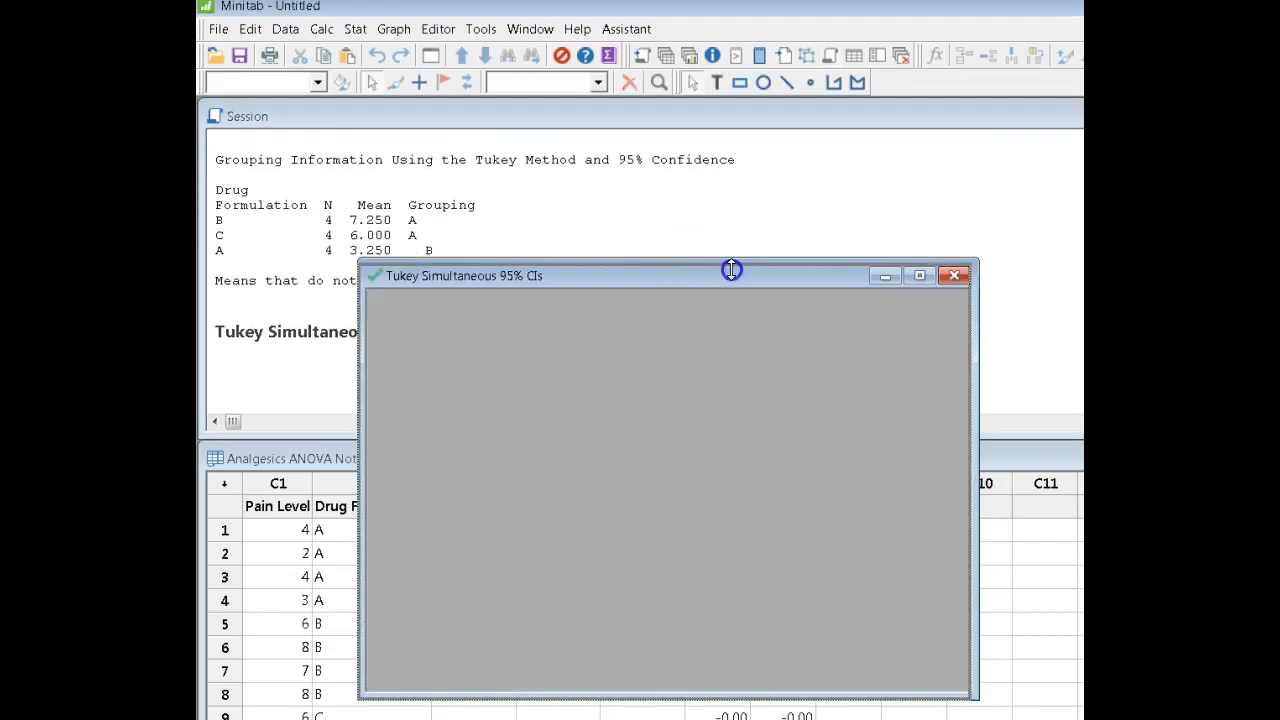
Move the Tukey confidence interval plot aside and highlight the Tukey pairwise comparisons output to read the grouping information.
{"action": "left_click_drag", "start_coordinate": [731, 271], "coordinate": [1121, 185]}
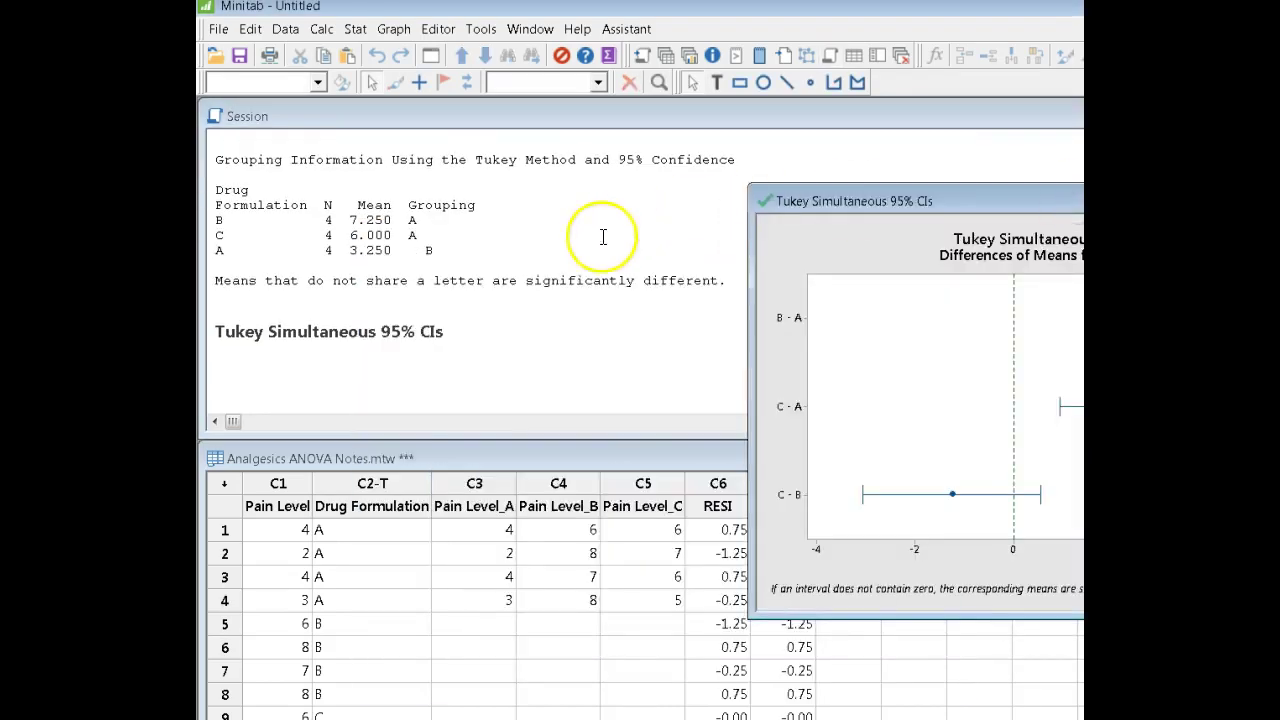
{"action": "left_click", "coordinate": [577, 294]}
{"action": "scroll", "coordinate": [577, 294], "scroll_direction": "up", "scroll_amount": 1}
{"action": "left_click_drag", "start_coordinate": [215, 178], "coordinate": [706, 309]}
{"action": "left_click", "coordinate": [418, 273]}
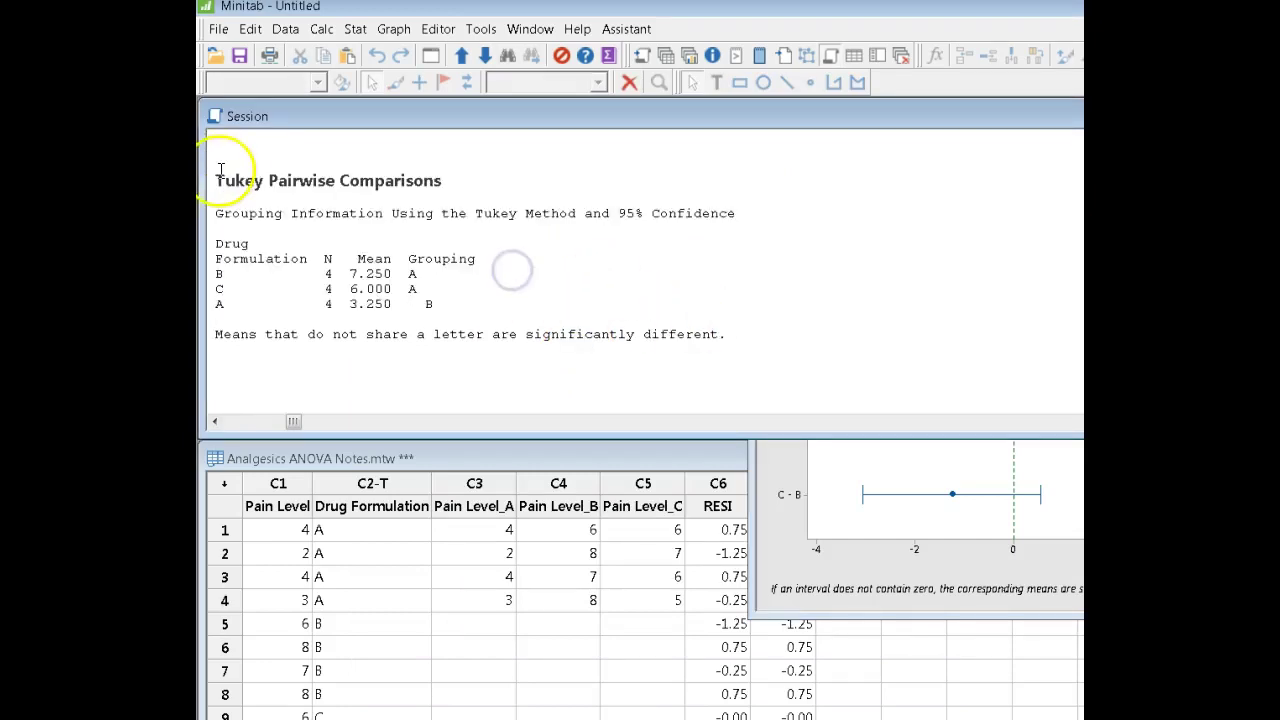
{"action": "left_click_drag", "start_coordinate": [214, 179], "coordinate": [752, 337]}
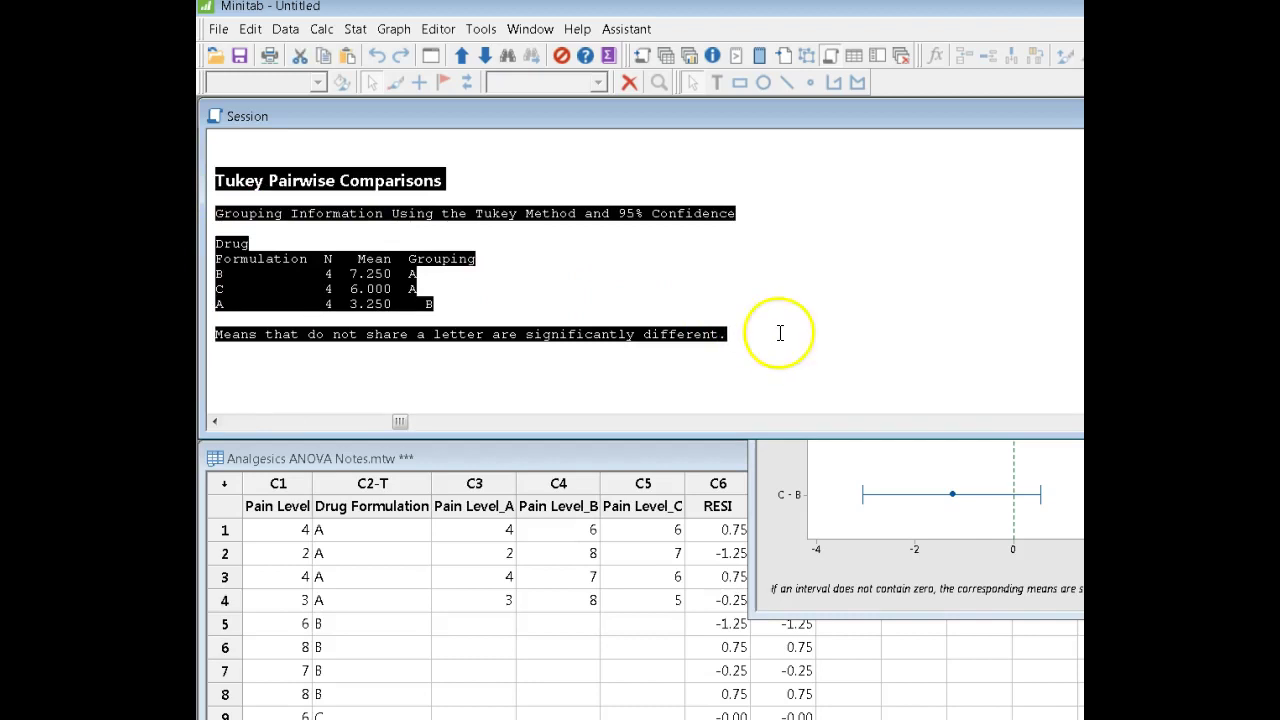
{"action": "left_click", "coordinate": [778, 334]}
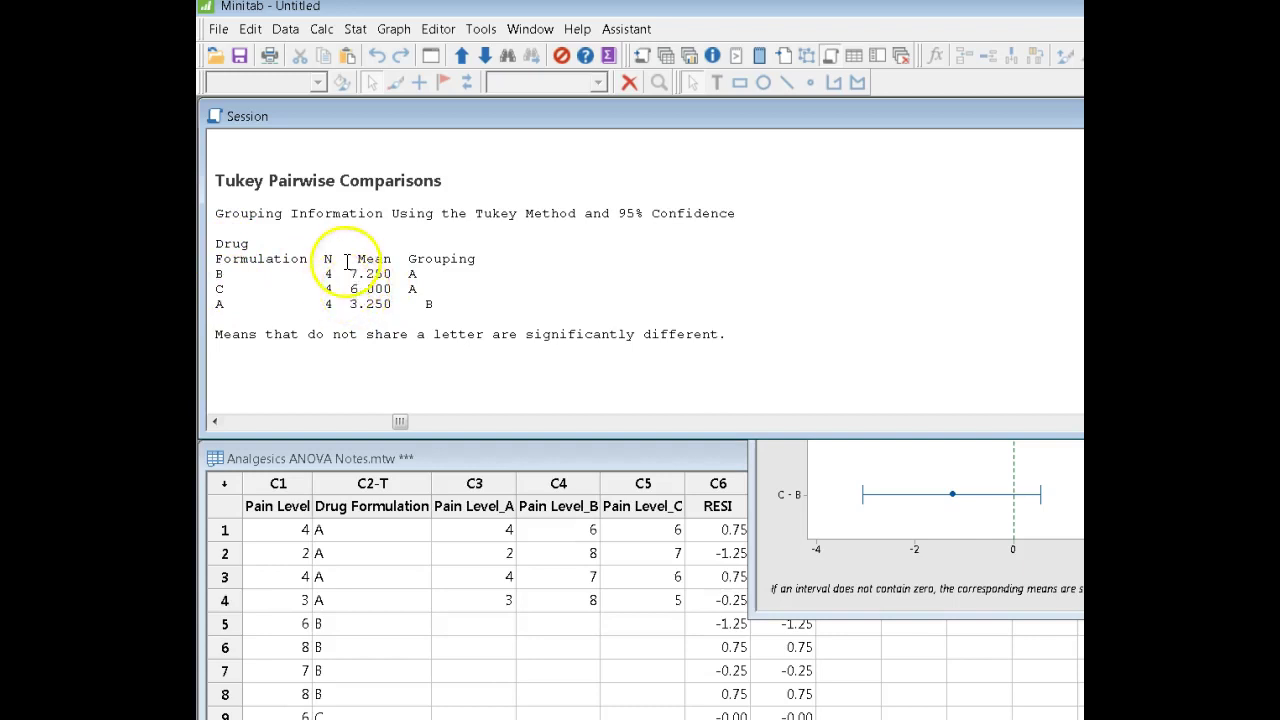
Highlight formulation A's row in the Tukey grouping table to compare its grouping letter with the others.
{"action": "left_click", "coordinate": [315, 307]}
{"action": "left_click_drag", "start_coordinate": [216, 303], "coordinate": [398, 317]}
{"action": "left_click", "coordinate": [399, 317]}
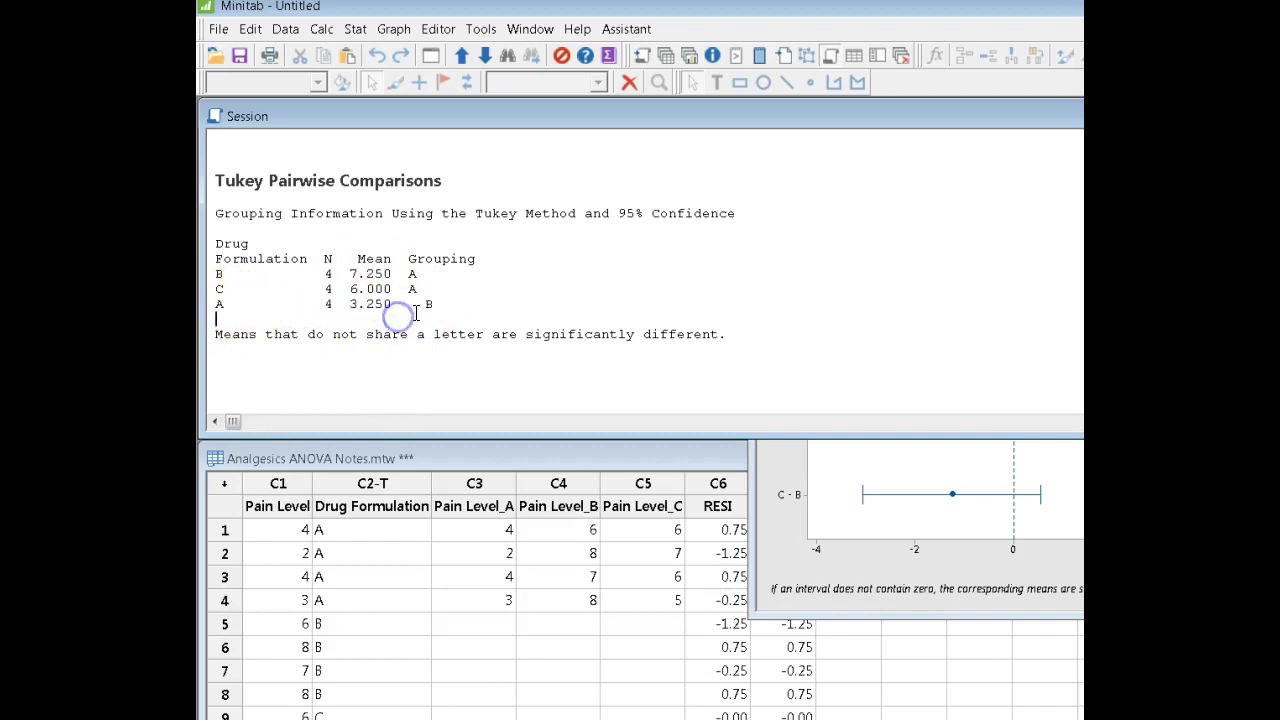
Highlight formulation A's grouping letter and mean in the Tukey table to compare them with formulations B and C.
{"action": "left_click", "coordinate": [423, 305]}
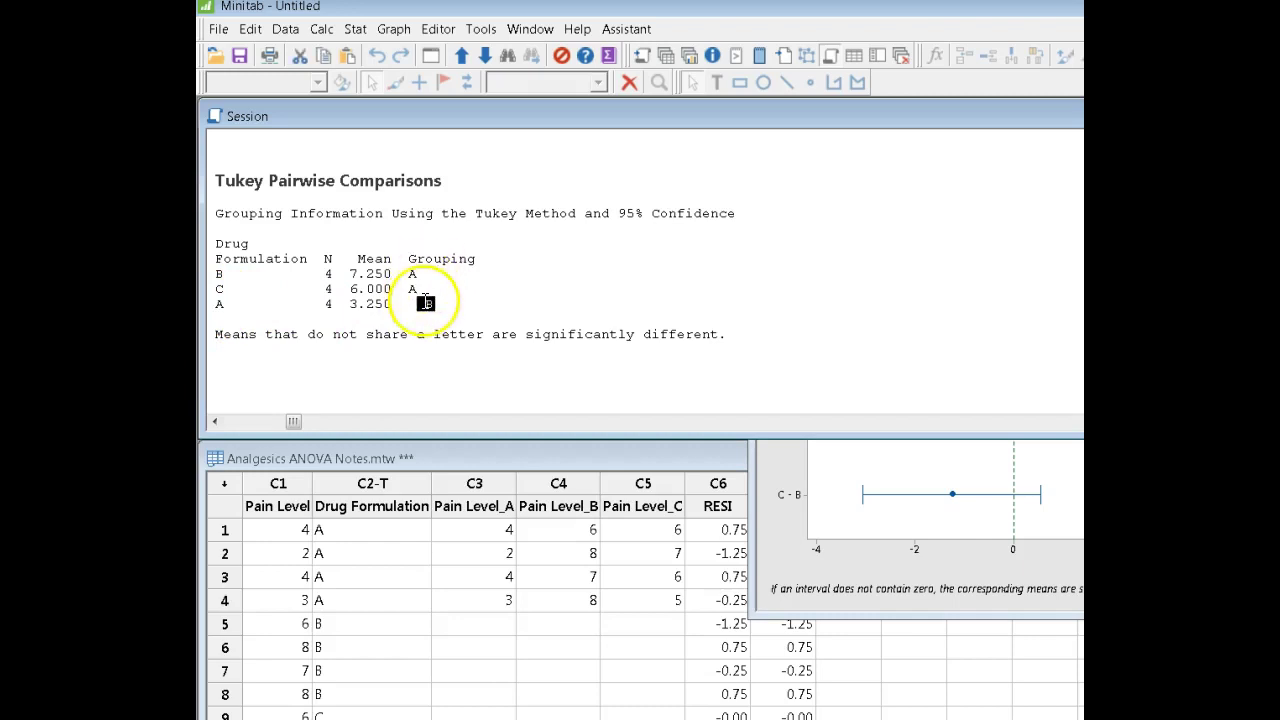
{"action": "left_click", "coordinate": [363, 317]}
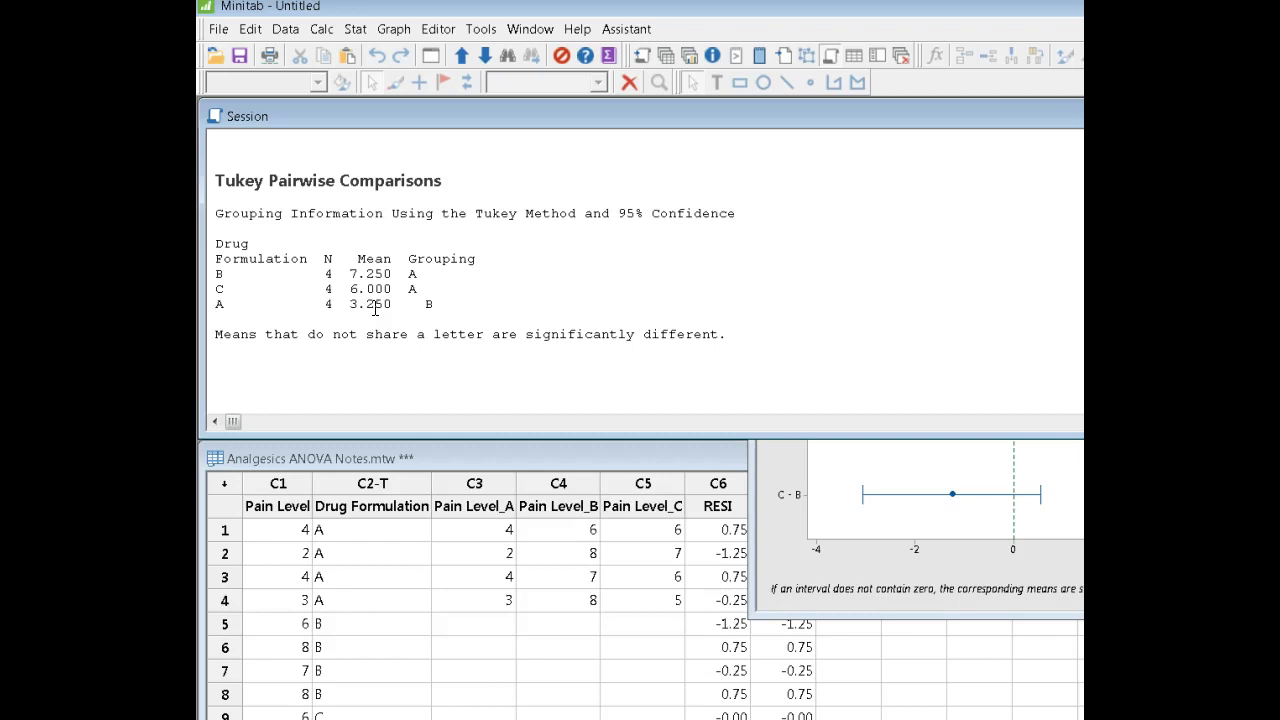
{"action": "left_click_drag", "start_coordinate": [213, 303], "coordinate": [395, 306]}
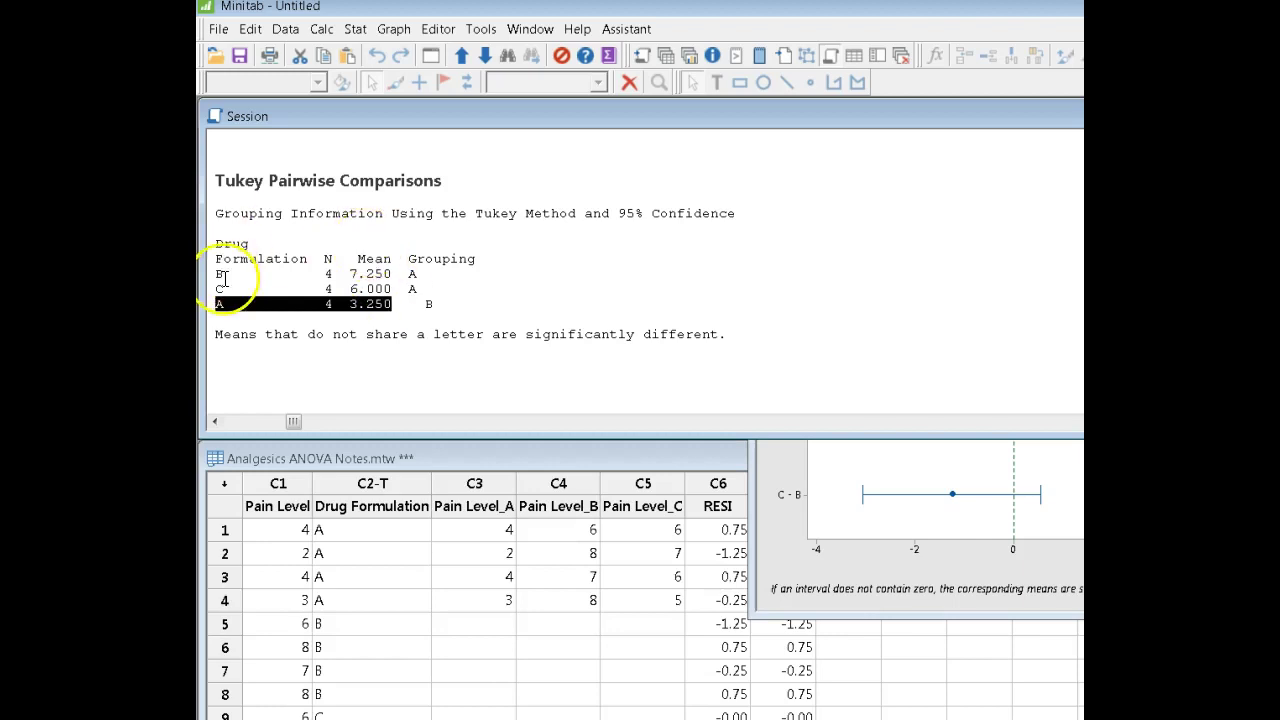
Place the Tukey simultaneous 95% CIs plot beside the grouping table, compare its intervals with zero, and minimize the plot.
{"action": "left_click", "coordinate": [890, 578]}
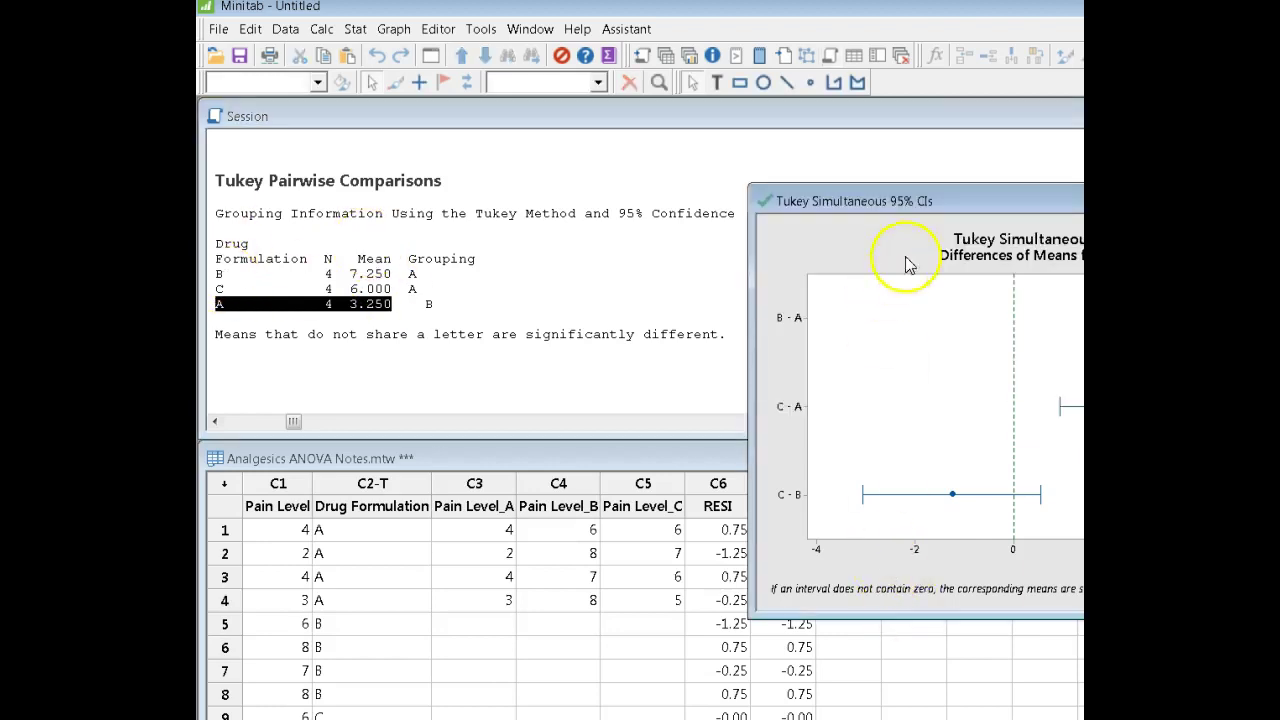
{"action": "left_click_drag", "start_coordinate": [995, 192], "coordinate": [668, 175]}
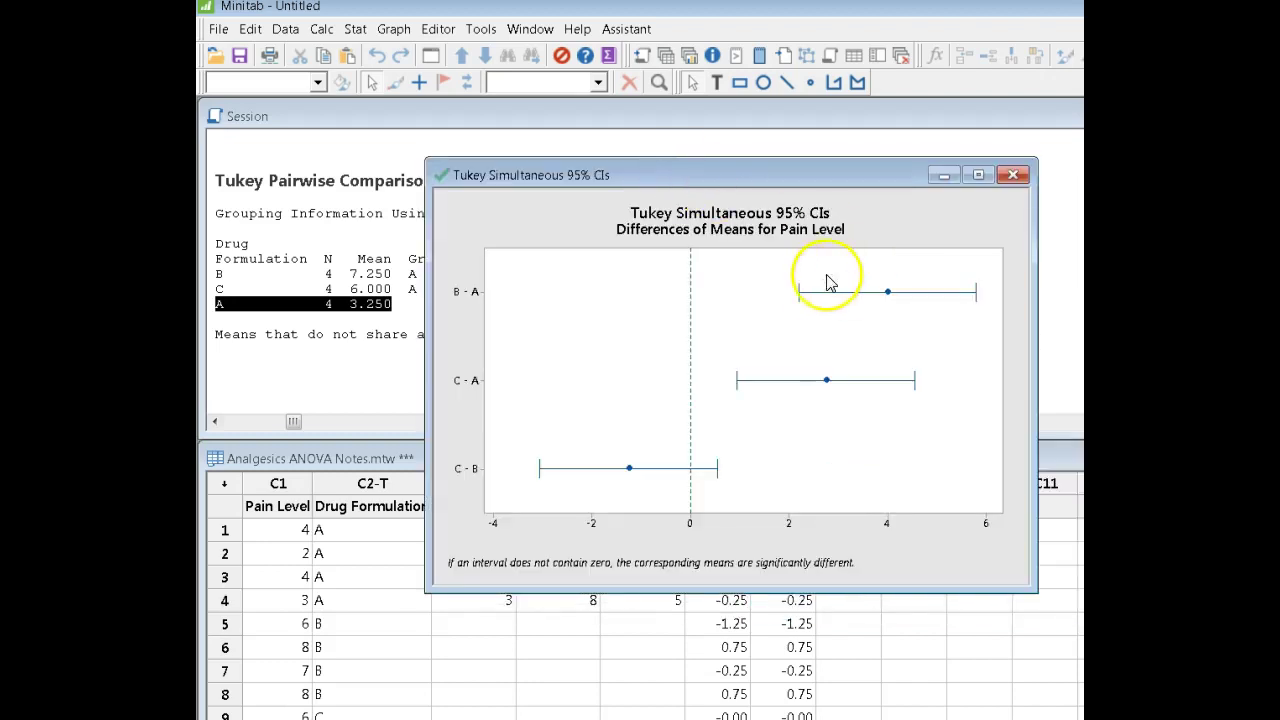
{"action": "left_click_drag", "start_coordinate": [858, 175], "coordinate": [967, 163]}
{"action": "left_click_drag", "start_coordinate": [800, 157], "coordinate": [767, 147]}
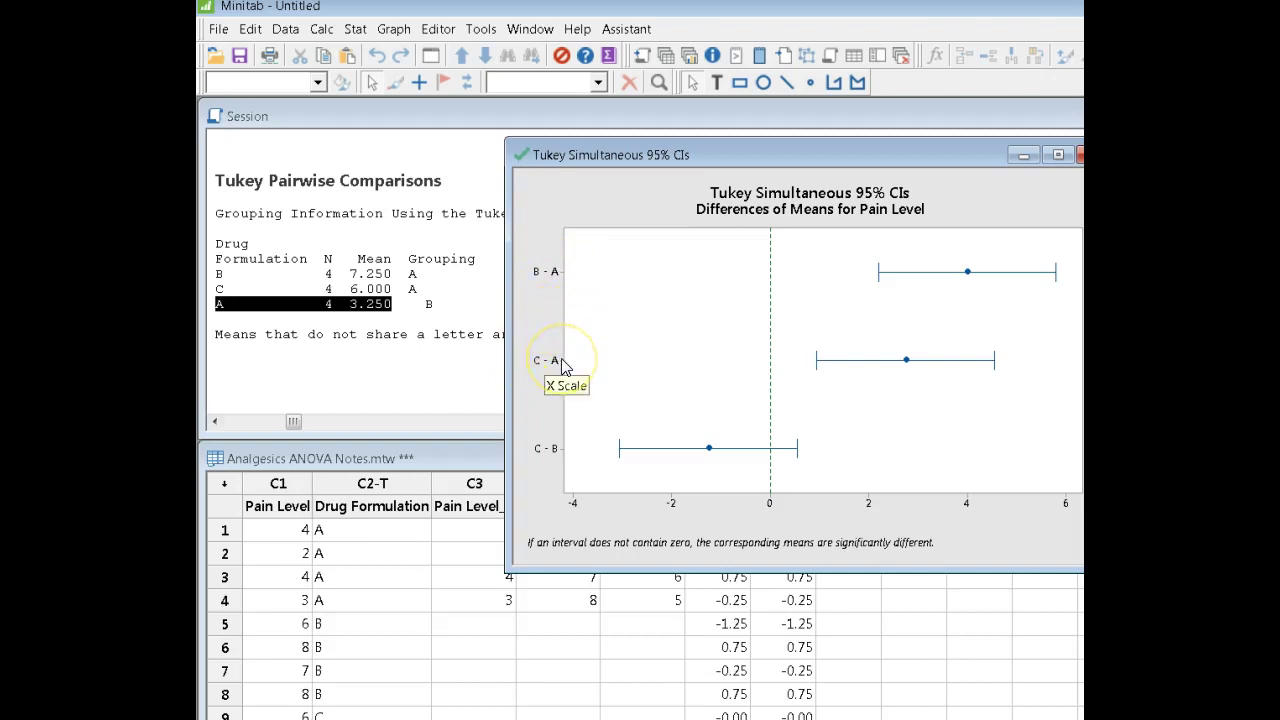
{"action": "left_click_drag", "start_coordinate": [894, 156], "coordinate": [873, 154]}
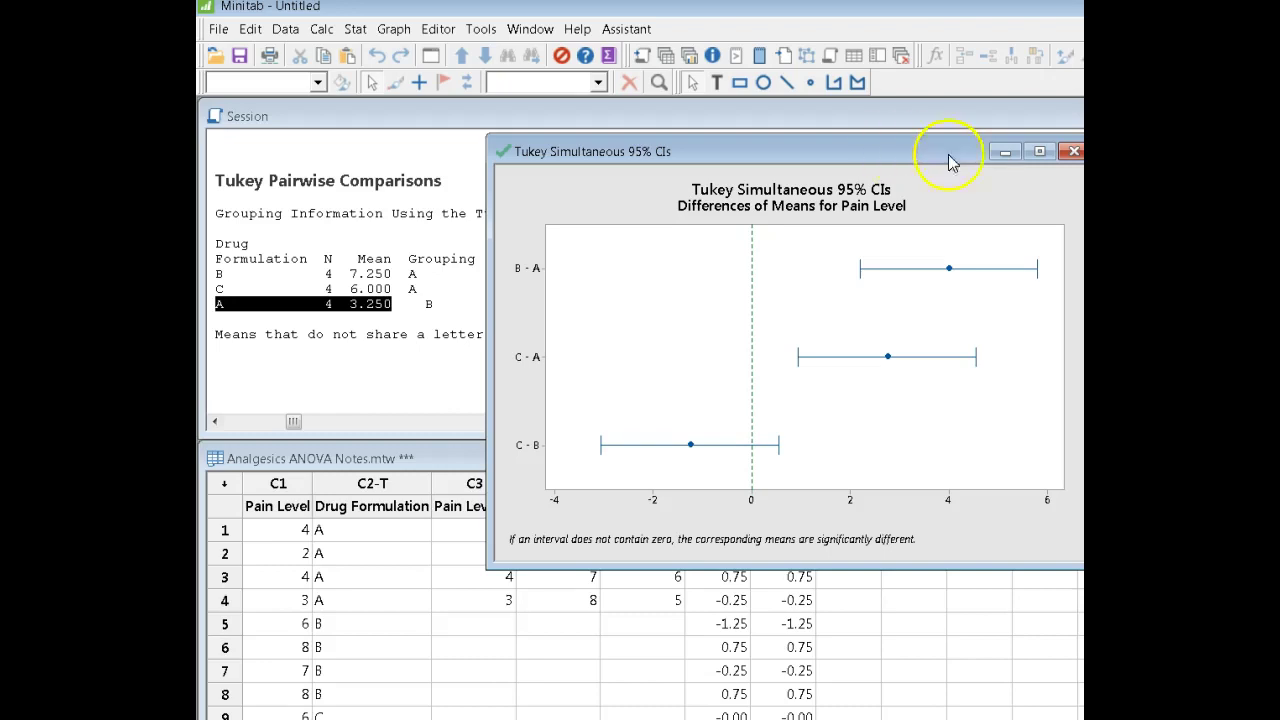
{"action": "left_click", "coordinate": [1005, 151]}
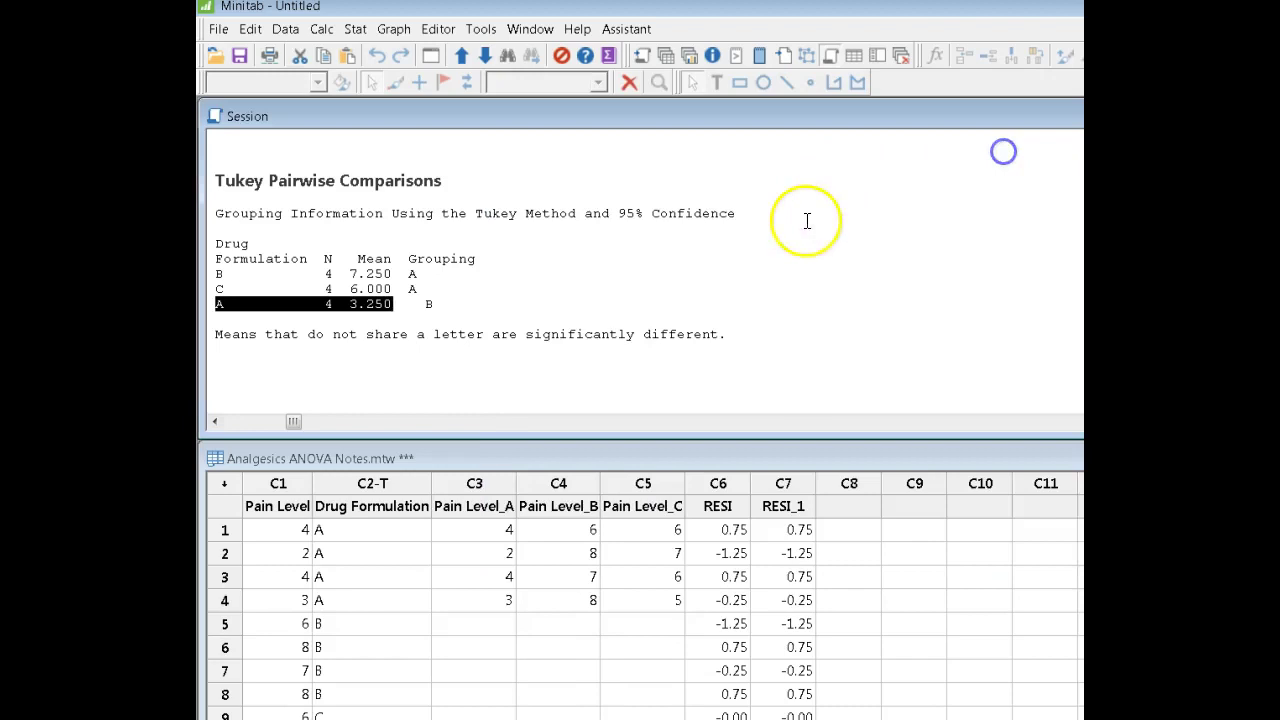
{"action": "left_click", "coordinate": [745, 278]}
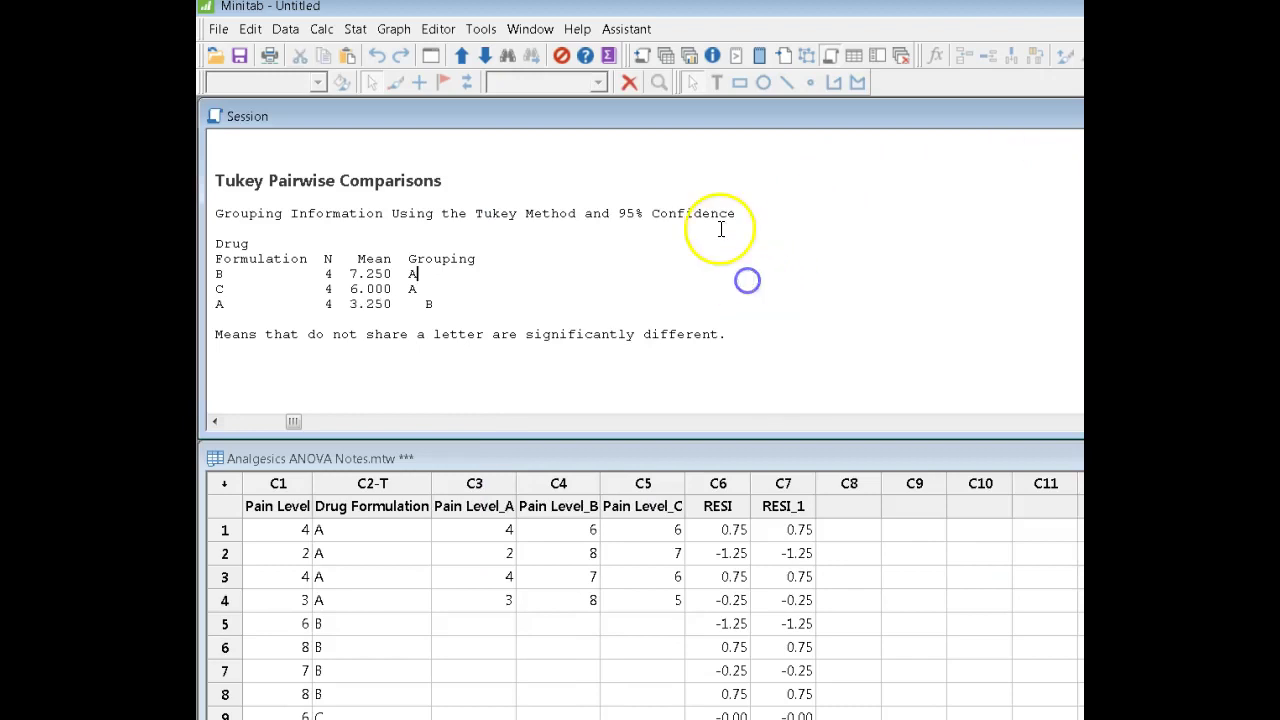
Set up a one-way ANOVA with response data in separate columns, using Pain Level_A through Pain Level_C as the responses.
{"action": "left_click", "coordinate": [356, 29]}
{"action": "mouse_move", "coordinate": [385, 102]}
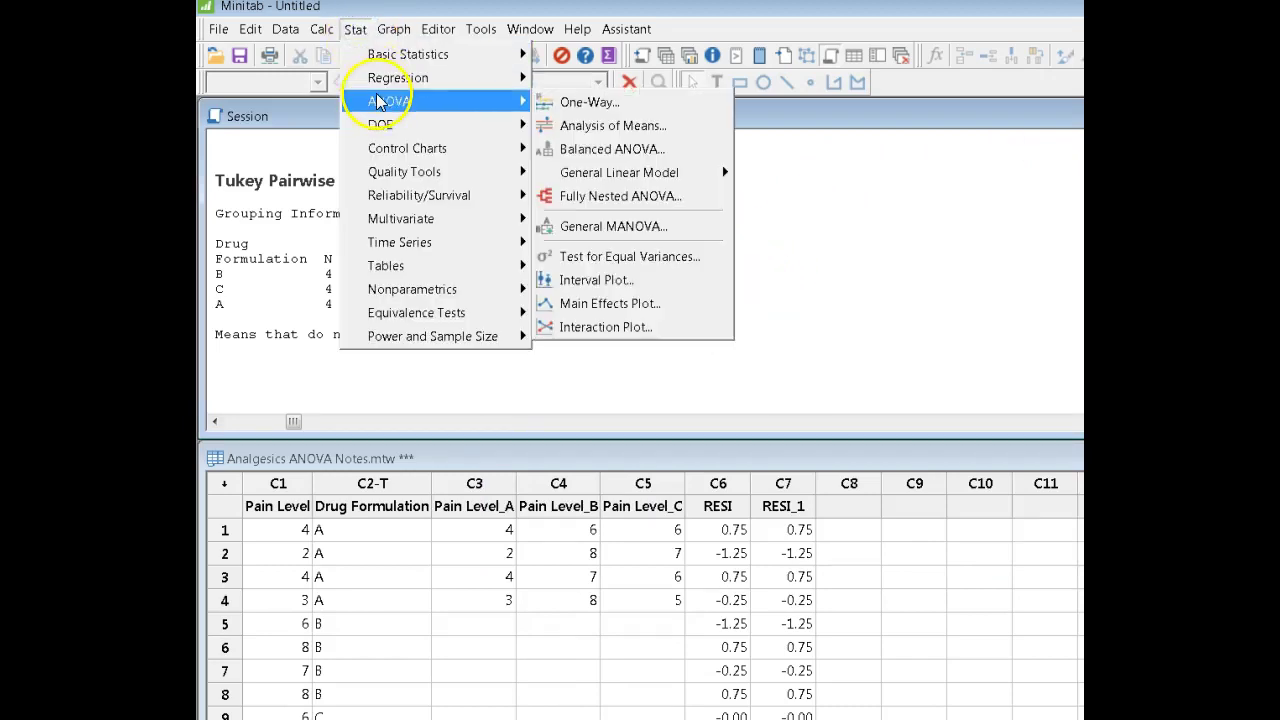
{"action": "left_click", "coordinate": [600, 105]}
{"action": "left_click_drag", "start_coordinate": [955, 240], "coordinate": [686, 110]}
{"action": "left_click", "coordinate": [955, 147]}
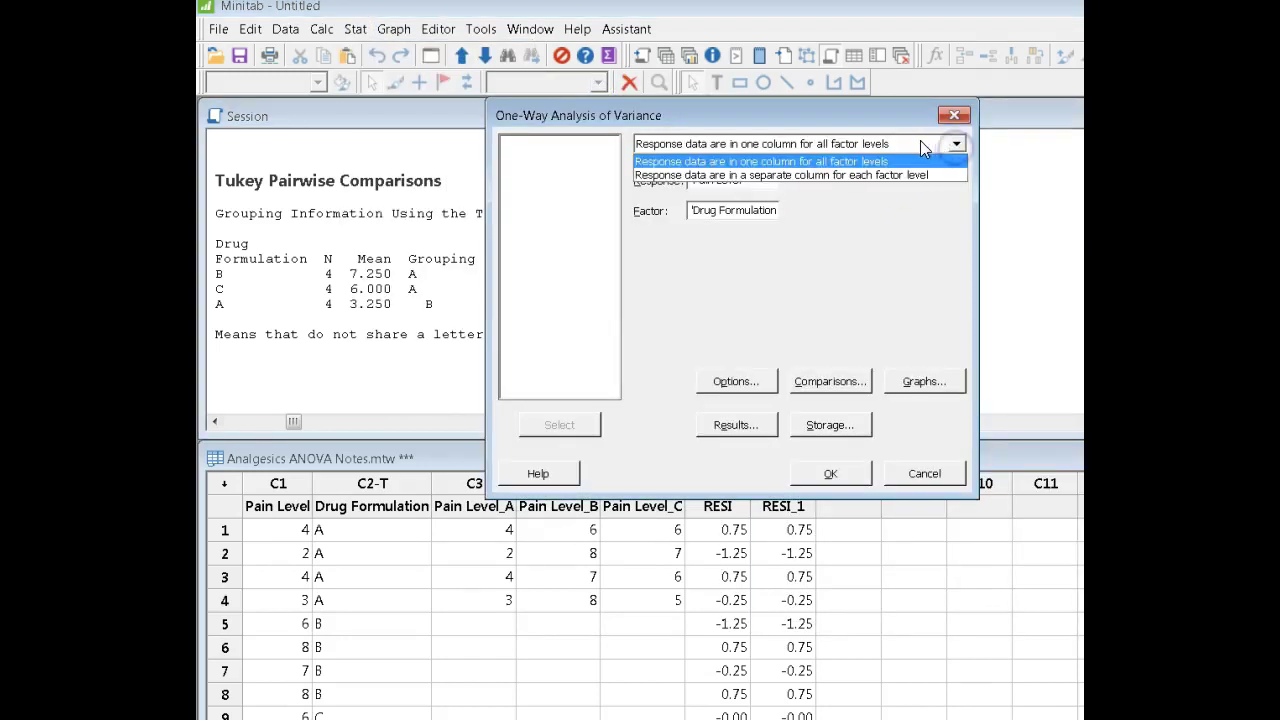
{"action": "left_click", "coordinate": [877, 175]}
{"action": "left_click", "coordinate": [738, 212]}
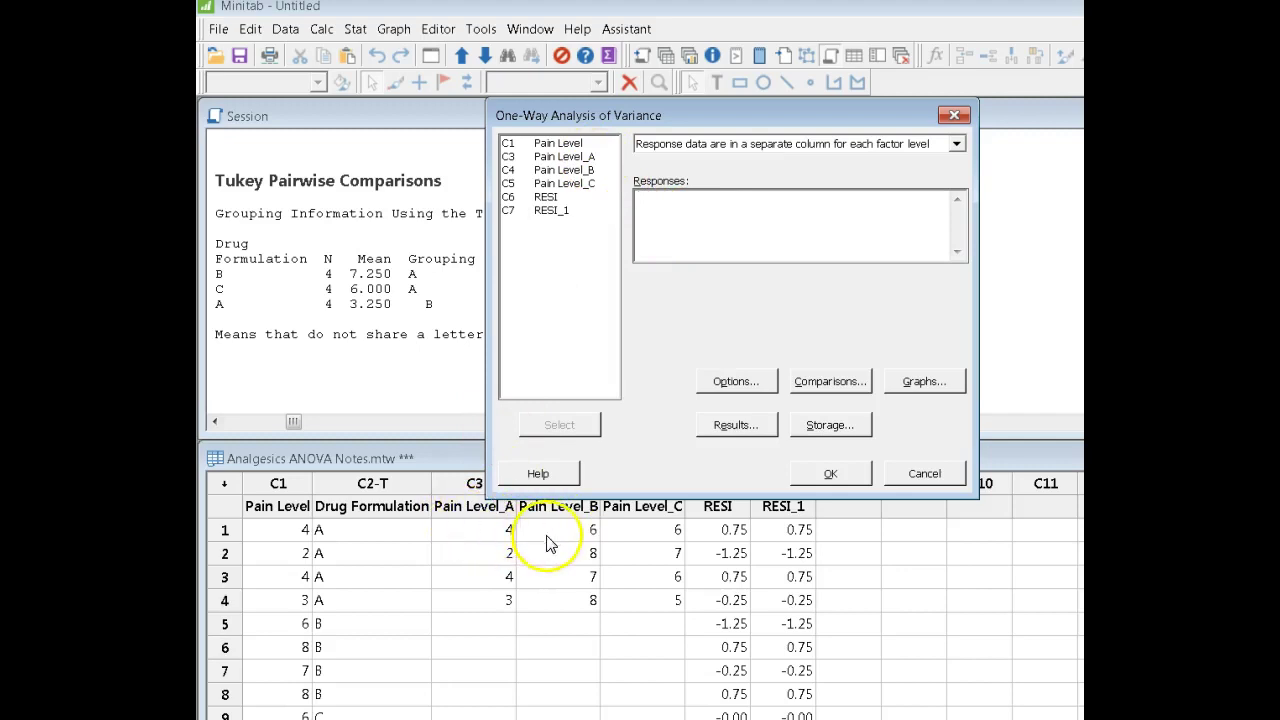
{"action": "left_click_drag", "start_coordinate": [585, 157], "coordinate": [592, 190]}
{"action": "left_click", "coordinate": [559, 424]}
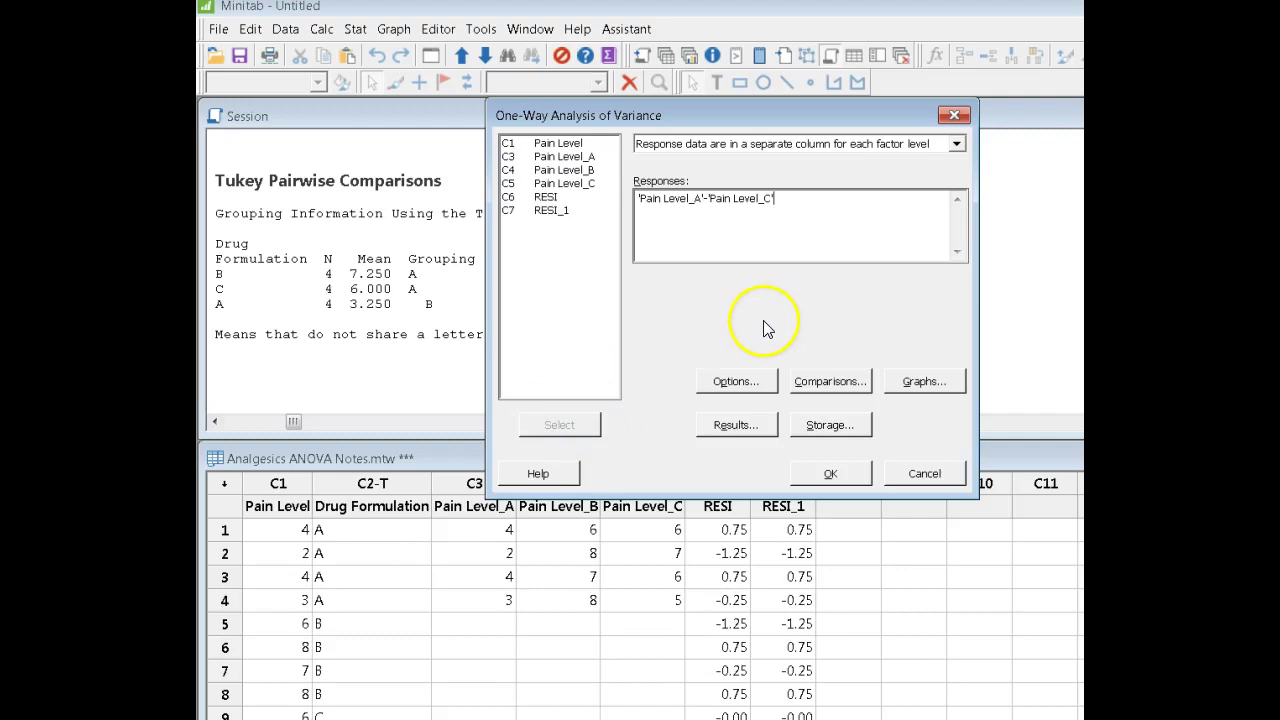
Enable the boxplot of data and the three-in-one residual plots, and run the ANOVA.
{"action": "left_click", "coordinate": [912, 385]}
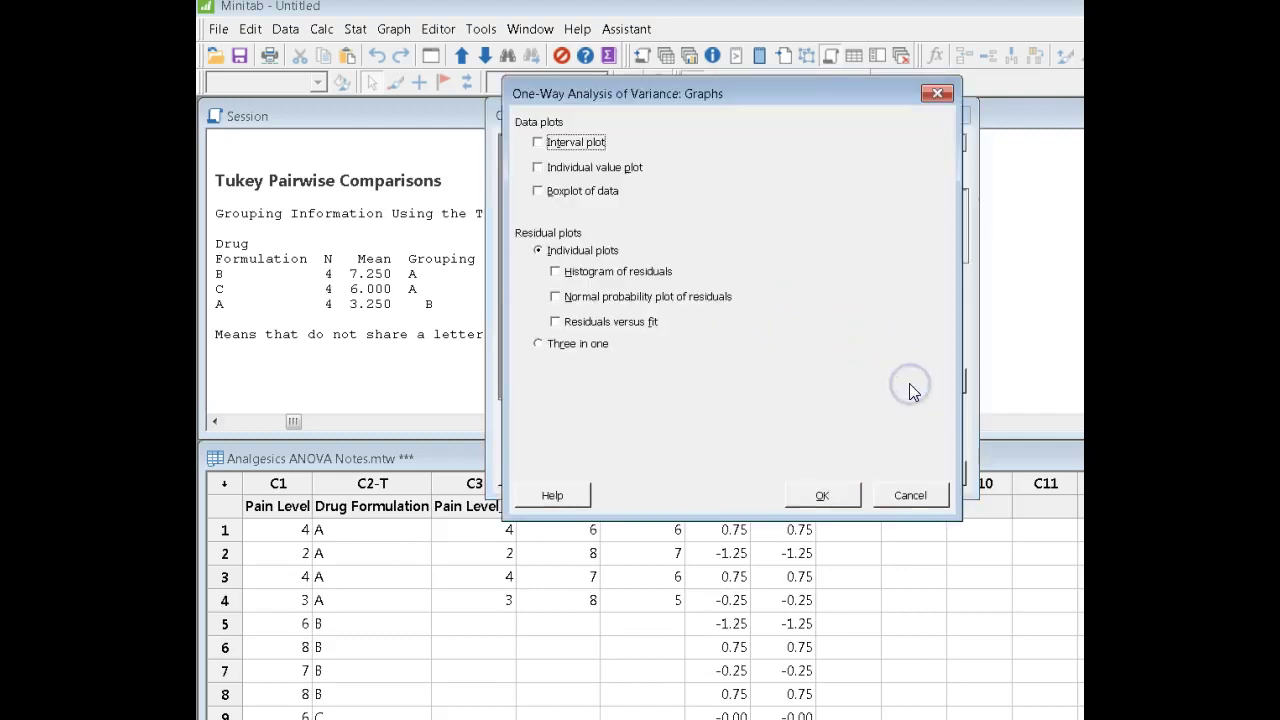
{"action": "left_click", "coordinate": [714, 386]}
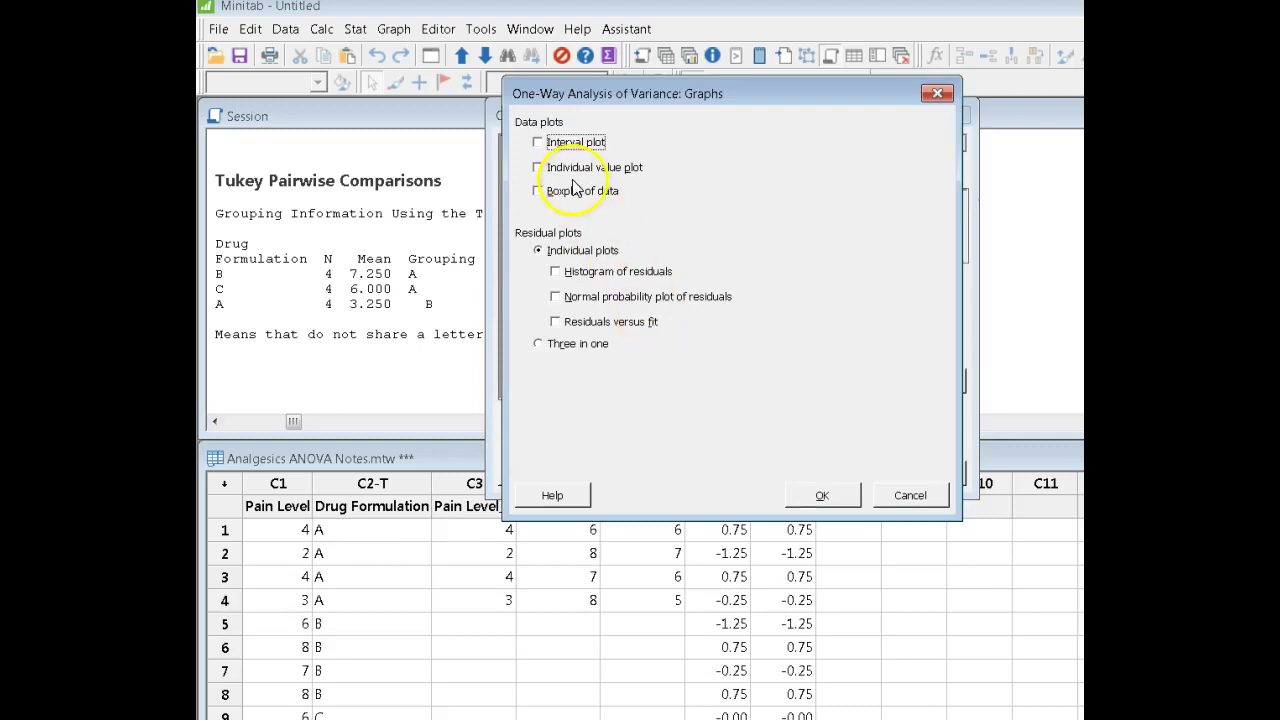
{"action": "left_click", "coordinate": [541, 195]}
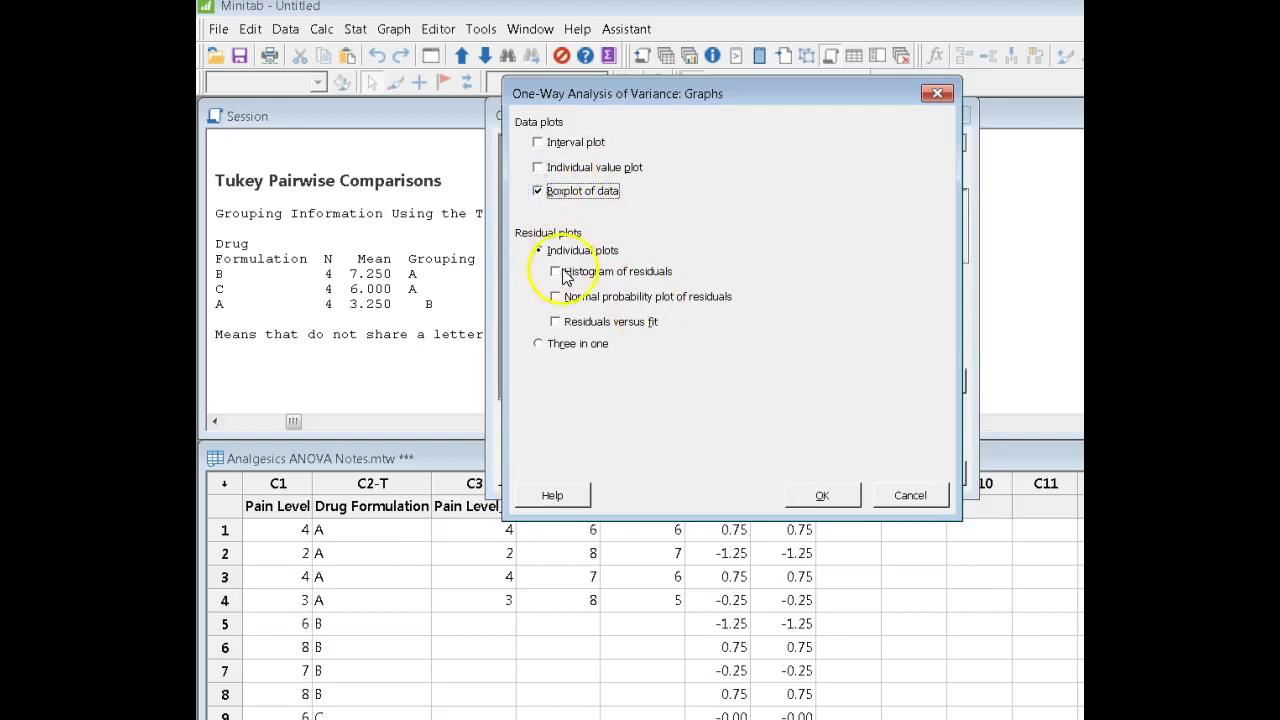
{"action": "left_click", "coordinate": [539, 344]}
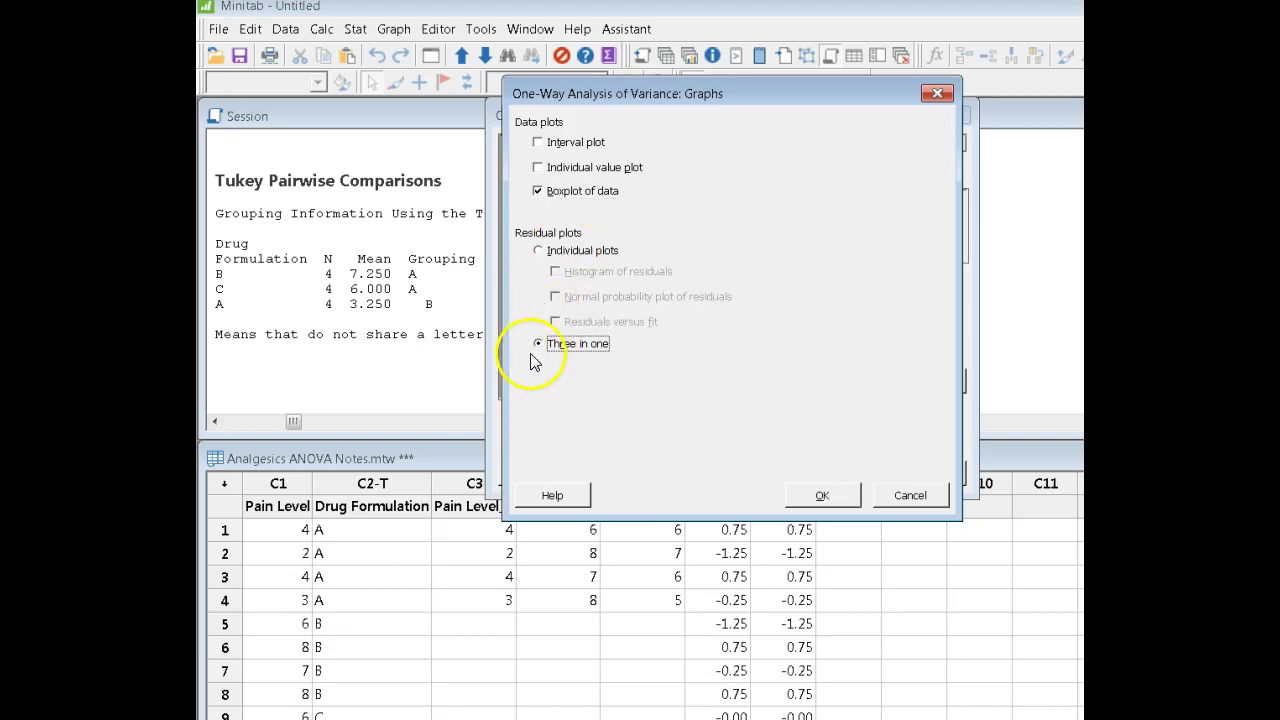
{"action": "left_click", "coordinate": [823, 499]}
{"action": "left_click", "coordinate": [822, 476]}
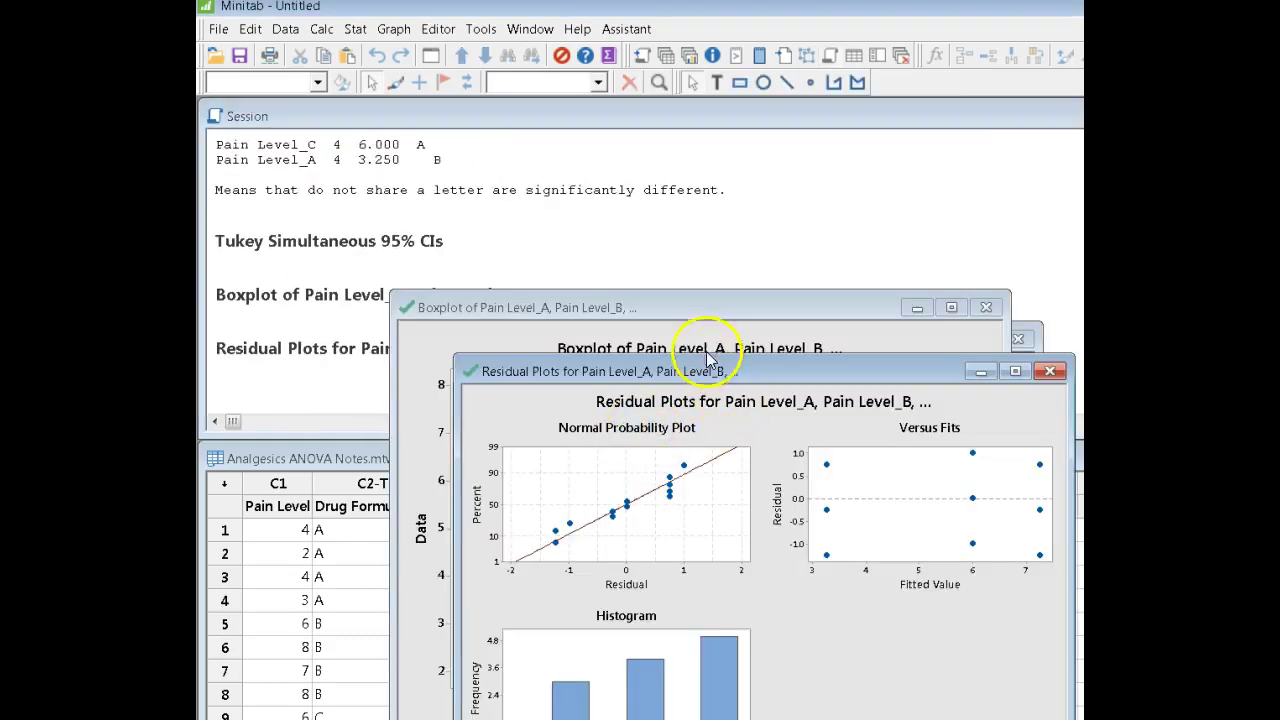
Inspect the boxplot and the residual plots for the three pain level columns, closing the boxplot and minimizing the residual plots.
{"action": "left_click_drag", "start_coordinate": [740, 308], "coordinate": [623, 210]}
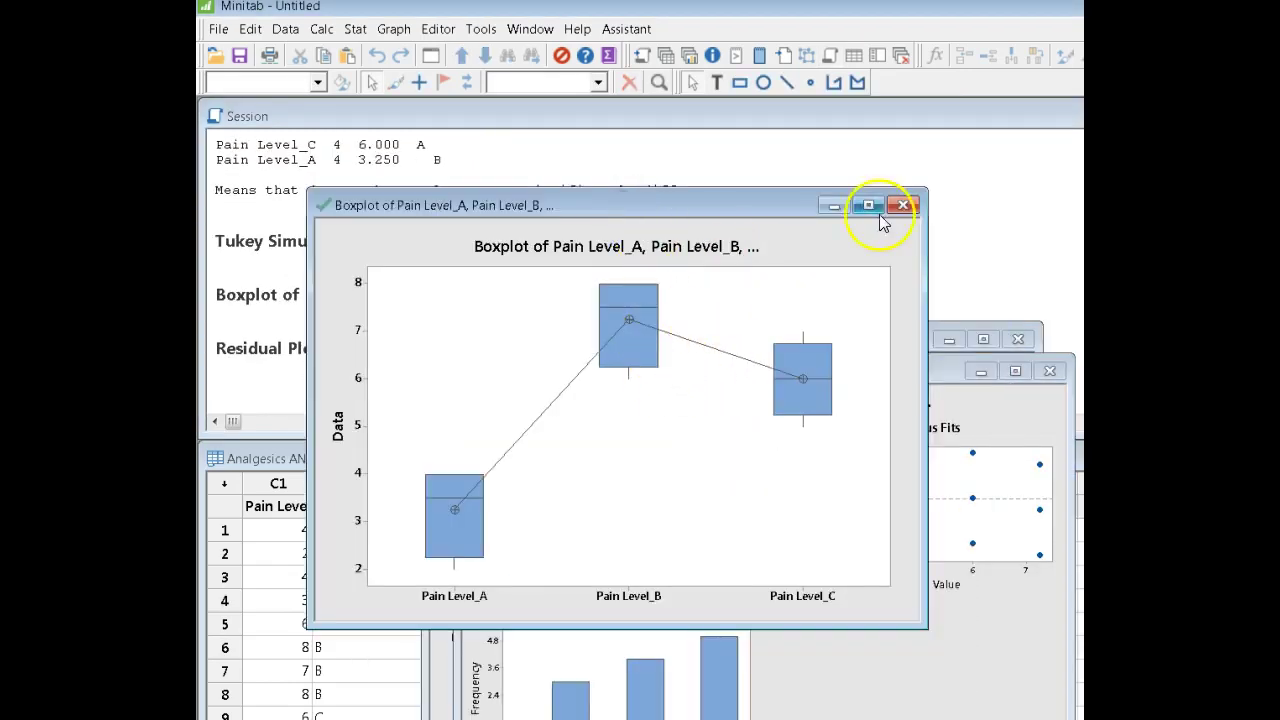
{"action": "left_click", "coordinate": [904, 204]}
{"action": "left_click", "coordinate": [1066, 491]}
{"action": "left_click_drag", "start_coordinate": [905, 378], "coordinate": [788, 172]}
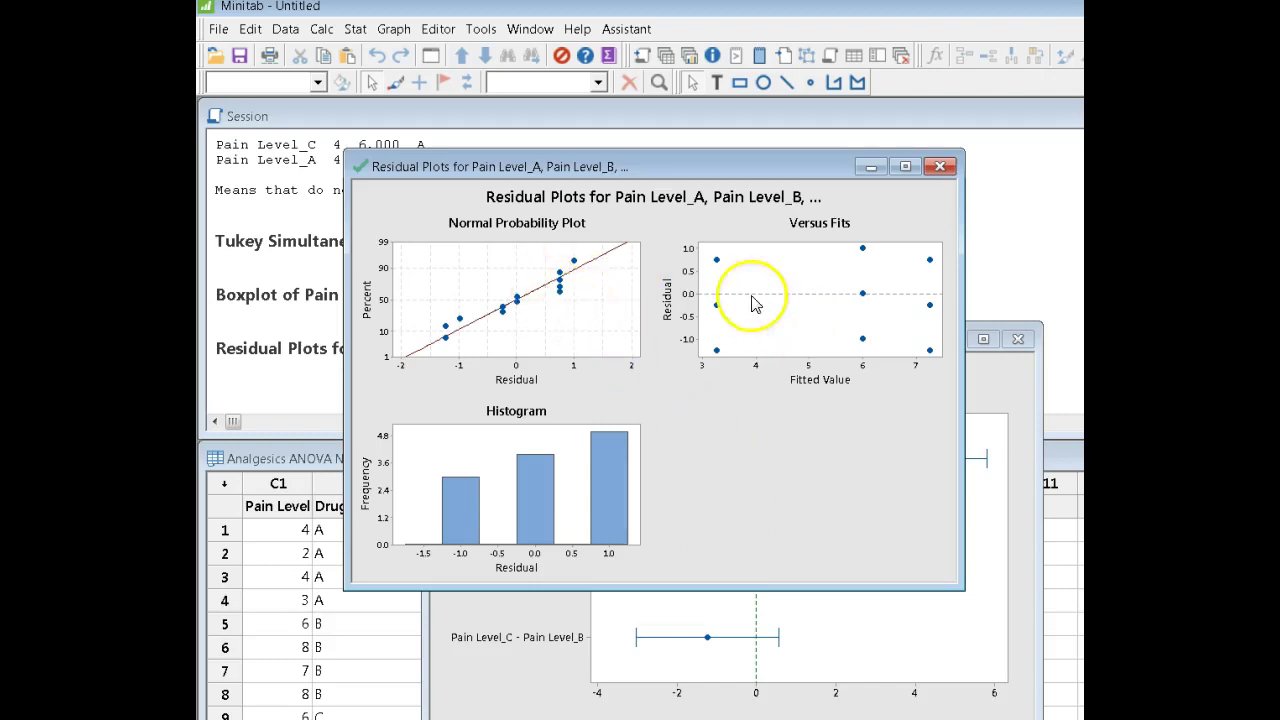
{"action": "left_click", "coordinate": [869, 168]}
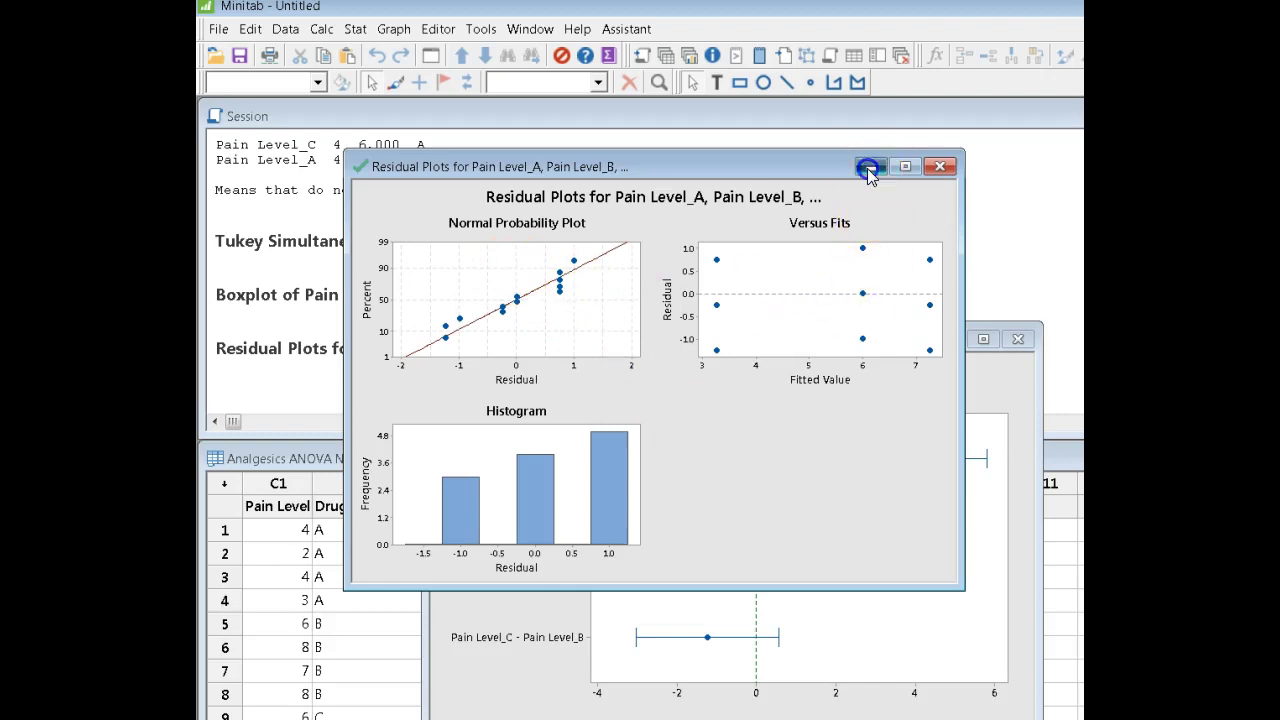
Minimize the new Tukey confidence interval plot and review the Analysis of Variance table in the session output.
{"action": "left_click", "coordinate": [952, 340]}
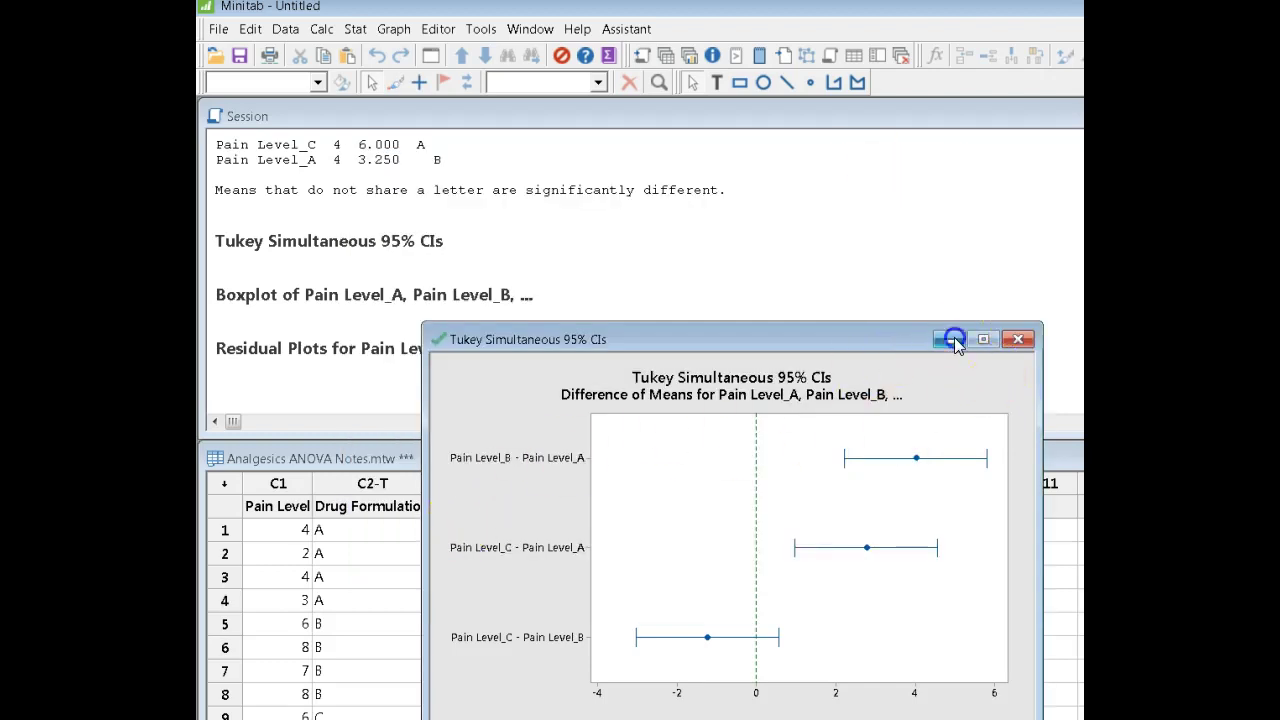
{"action": "left_click", "coordinate": [800, 249]}
{"action": "scroll", "coordinate": [800, 249], "scroll_direction": "up", "scroll_amount": 6}
{"action": "scroll", "coordinate": [800, 249], "scroll_direction": "up", "scroll_amount": 8}
{"action": "scroll", "coordinate": [800, 249], "scroll_direction": "down", "scroll_amount": 2}
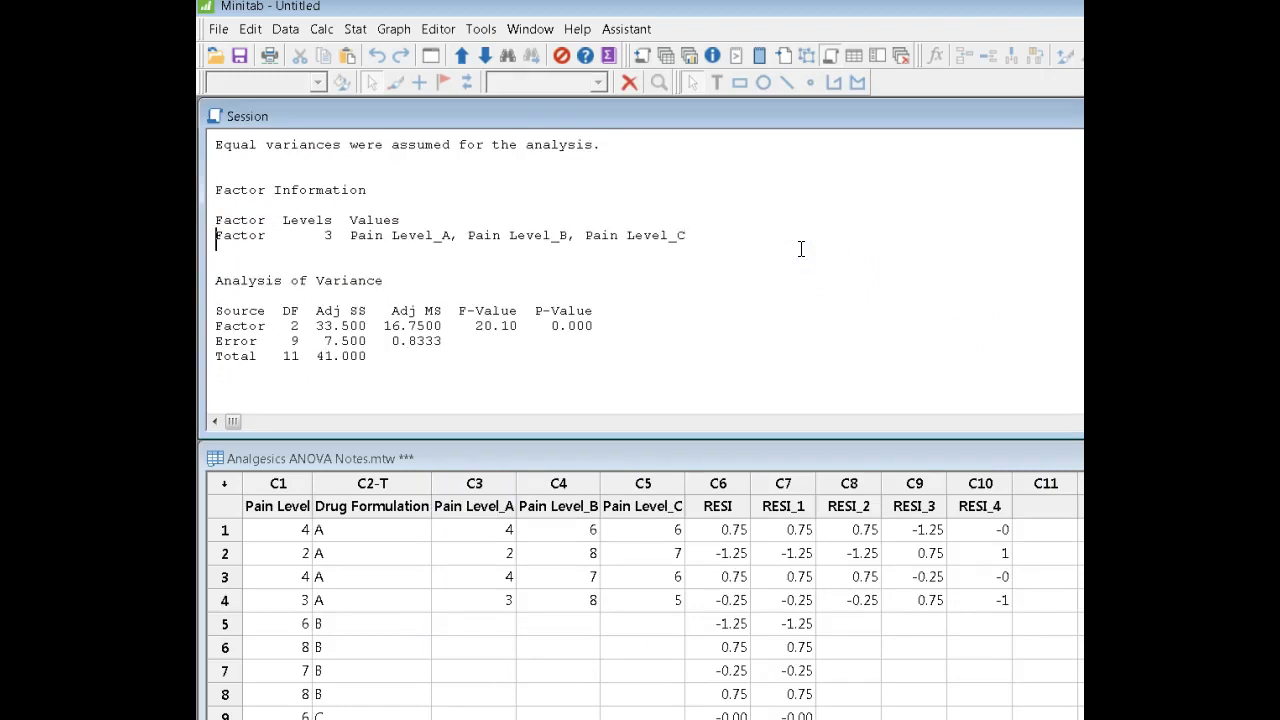